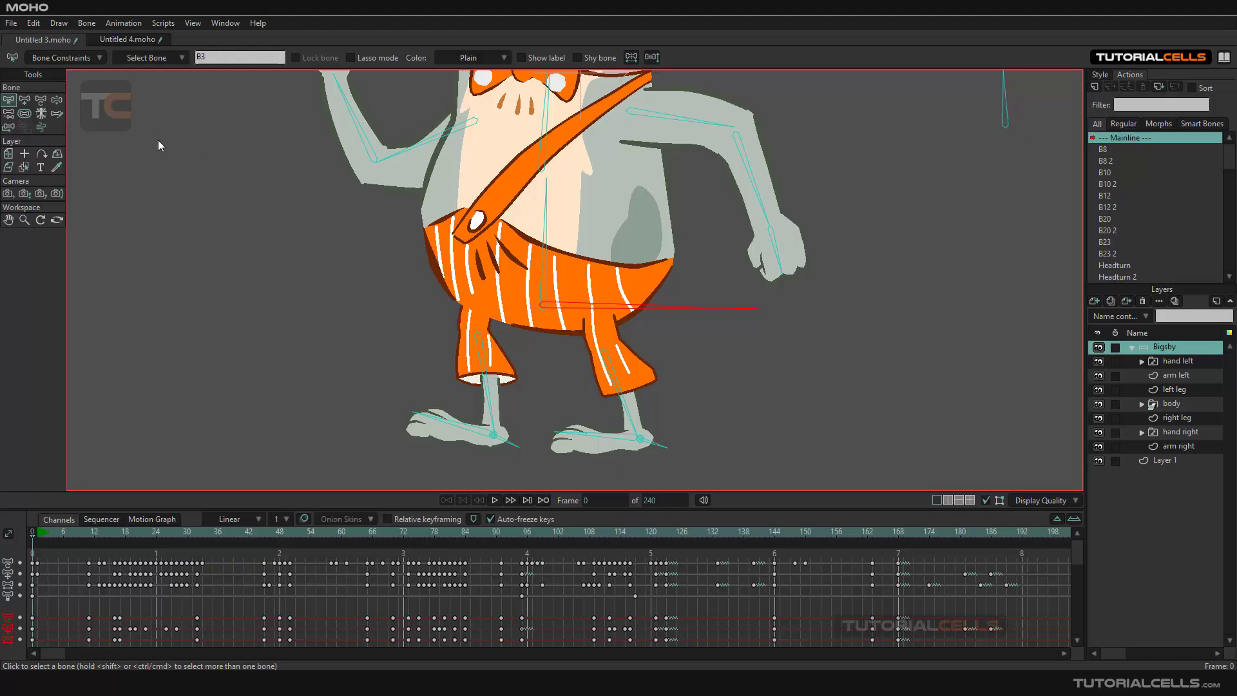
# Review the selected bone's constraint settings, then close them
pyautogui.click(95, 58)
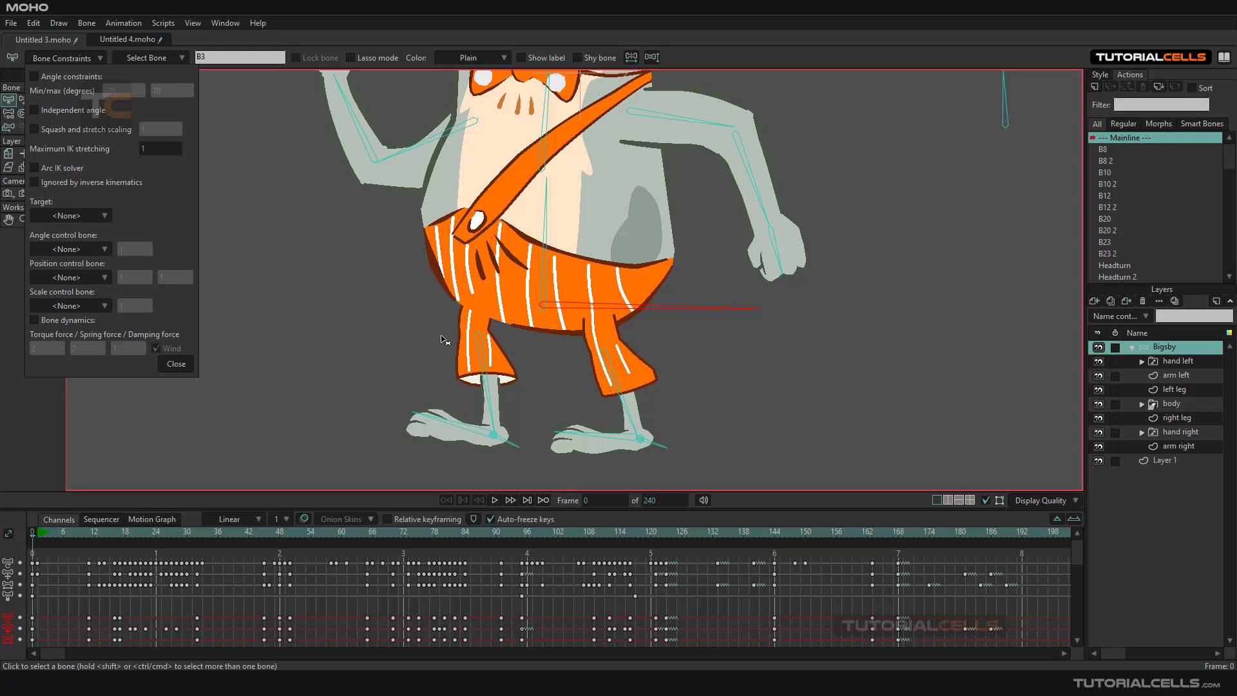
pyautogui.click(176, 363)
pyautogui.scroll(-5, 630, 317)
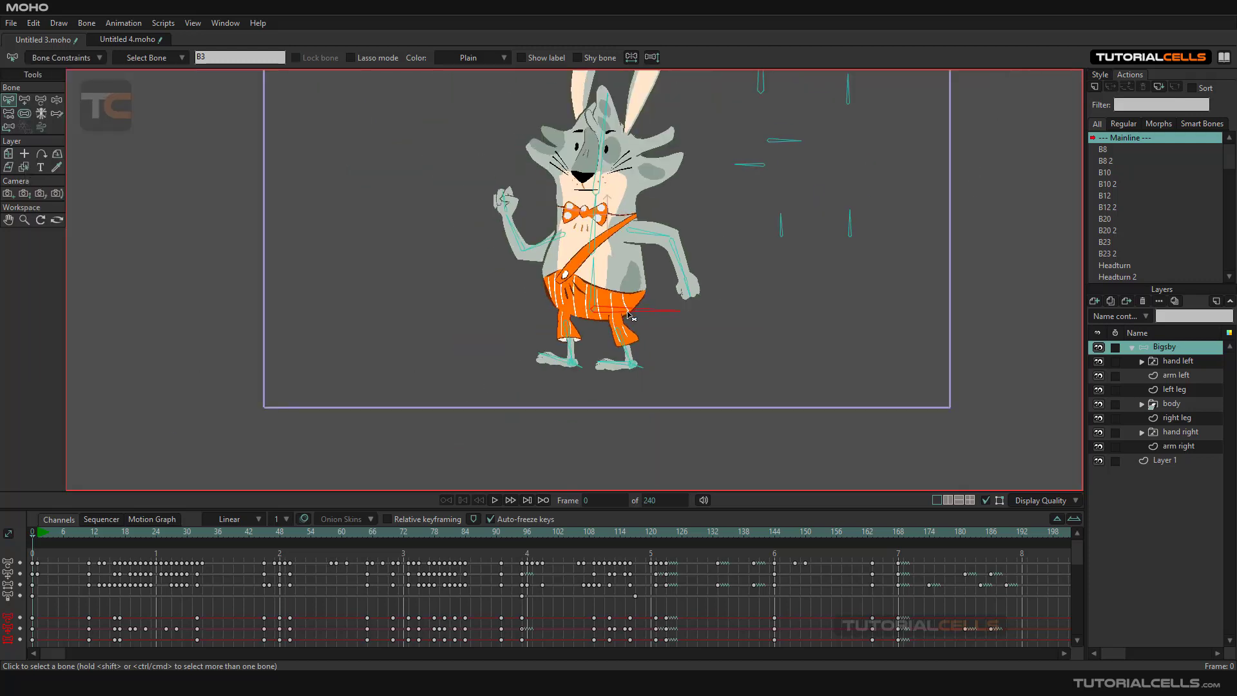
pyautogui.scroll(4, 631, 316)
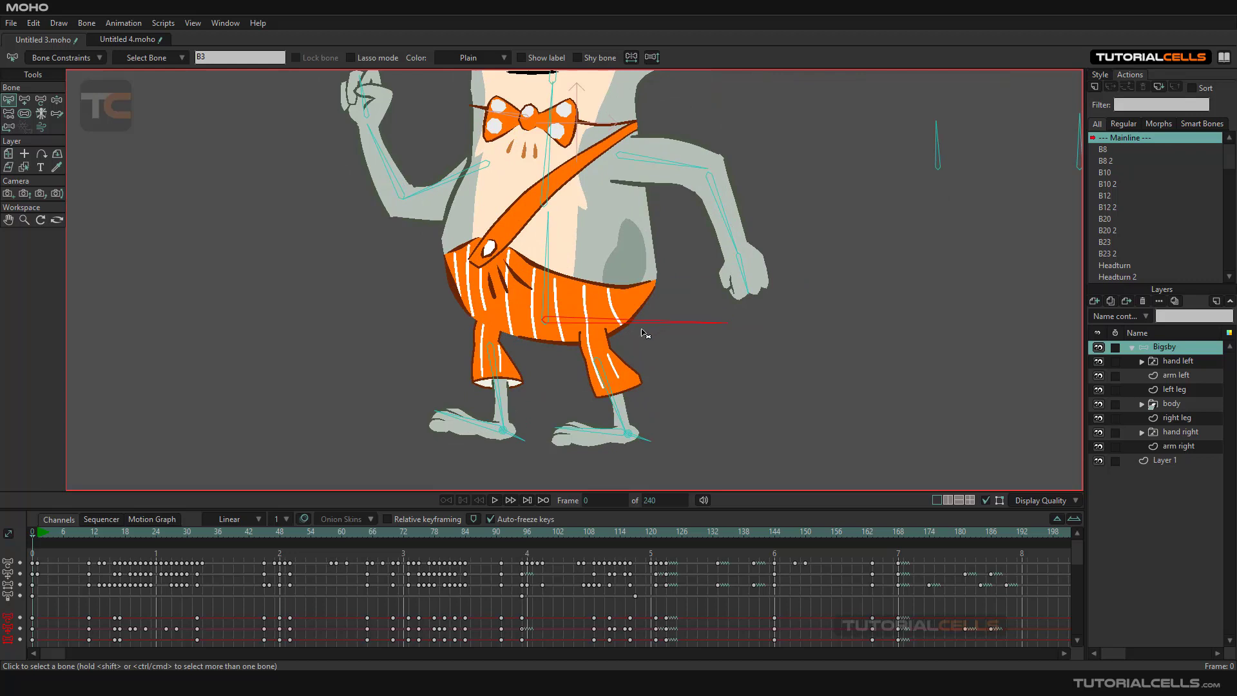
pyautogui.scroll(-4, 625, 330)
pyautogui.scroll(4, 621, 316)
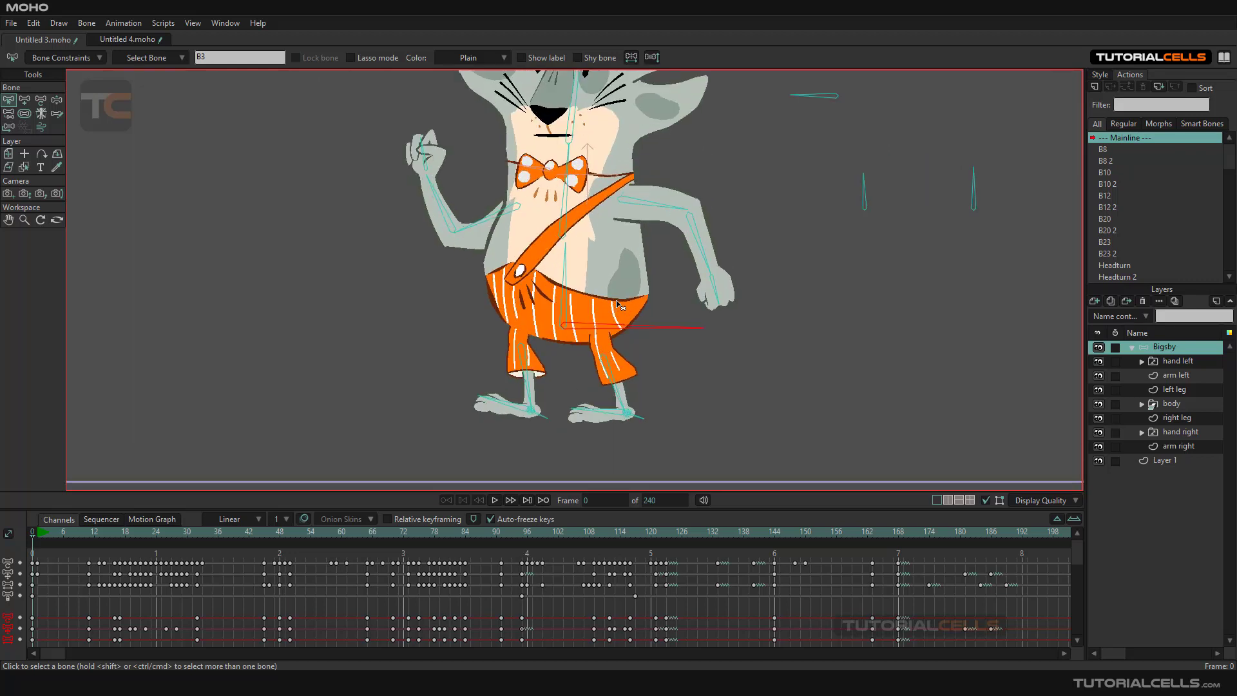
pyautogui.scroll(-4, 609, 302)
# Raise and lower the rabbit's hips with inverse kinematics to test how the legs bend
pyautogui.press('z')
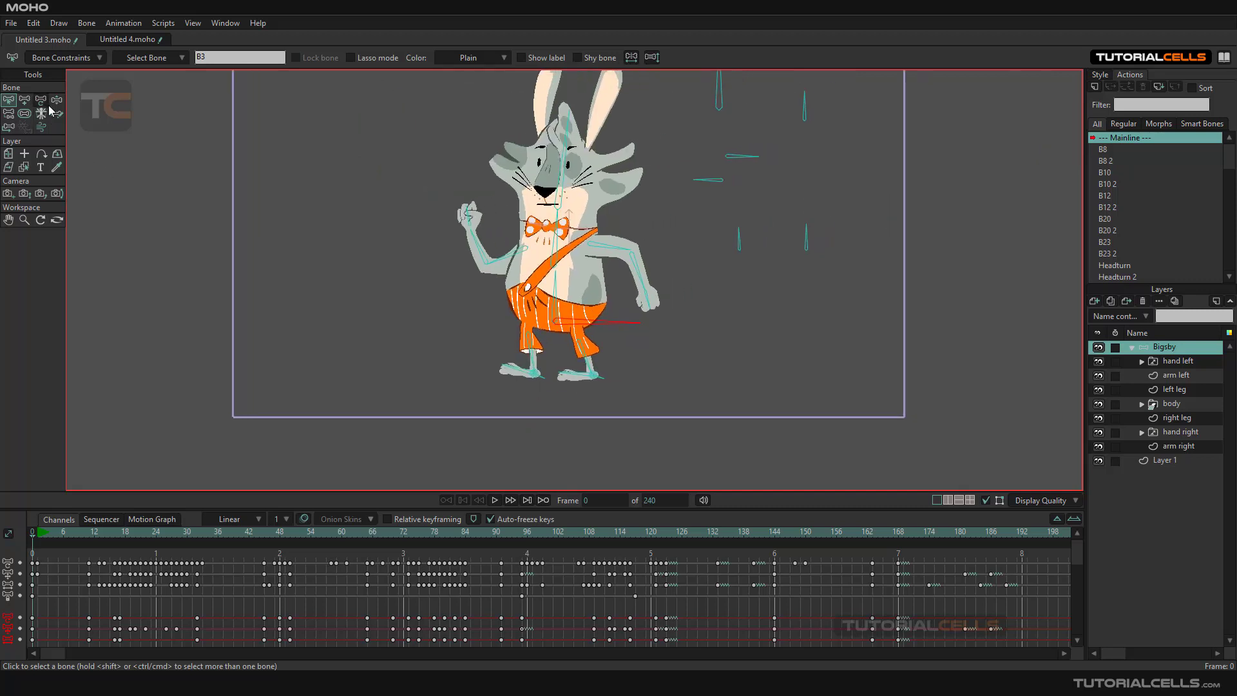
pyautogui.moveTo(625, 324)
pyautogui.mouseDown()
pyautogui.moveTo(625, 288)
pyautogui.moveTo(624, 335)
pyautogui.moveTo(619, 243)
pyautogui.moveTo(623, 332)
pyautogui.moveTo(620, 316)
pyautogui.mouseUp()
pyautogui.scroll(2, 620, 315)
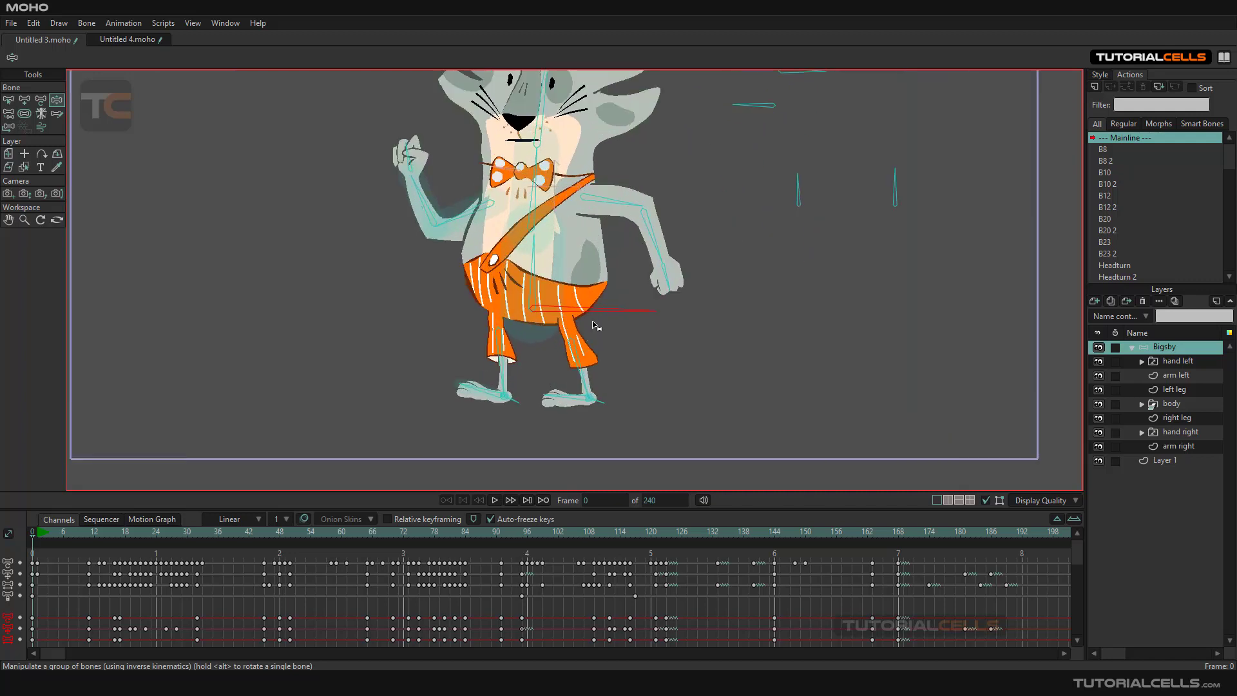
pyautogui.scroll(3, 596, 412)
pyautogui.scroll(3, 598, 420)
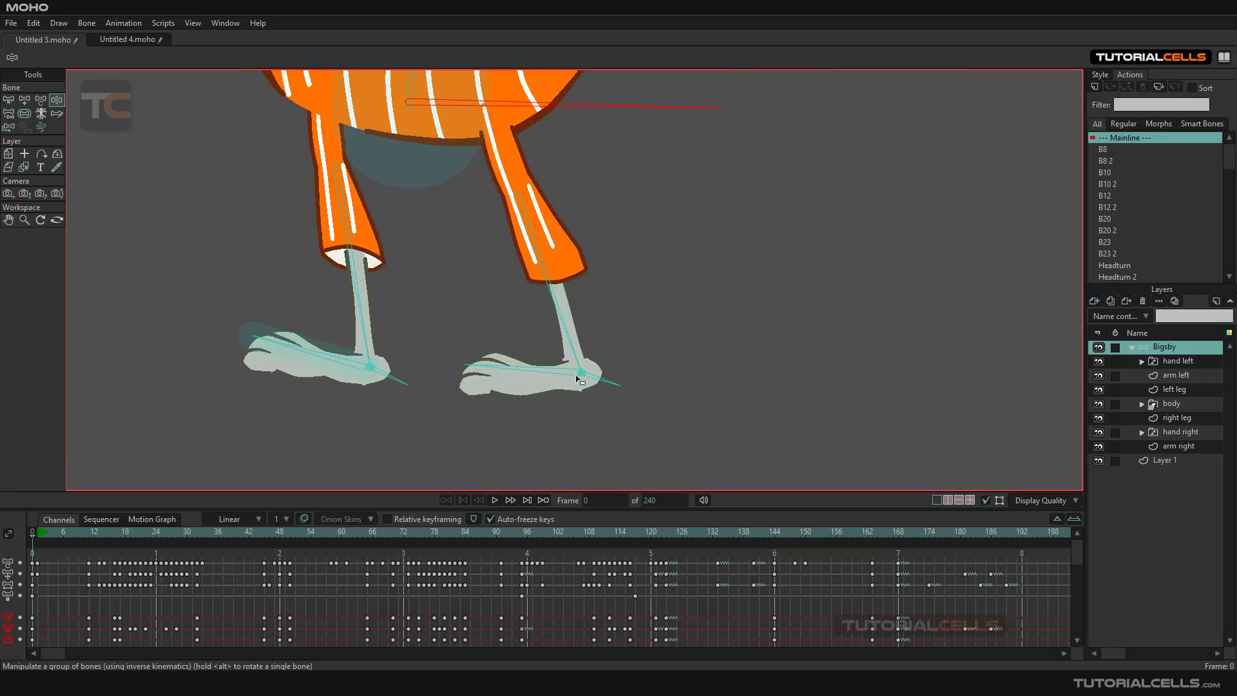
pyautogui.scroll(-3, 576, 380)
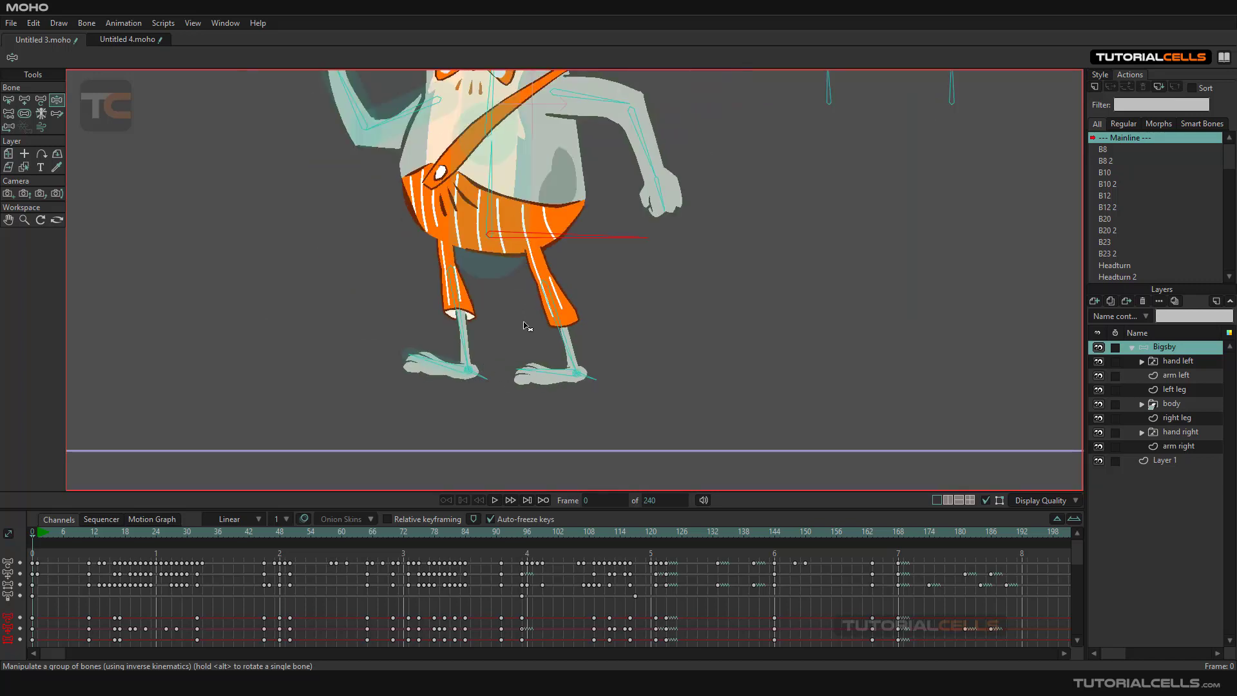
pyautogui.moveTo(596, 242); pyautogui.dragTo(583, 351)
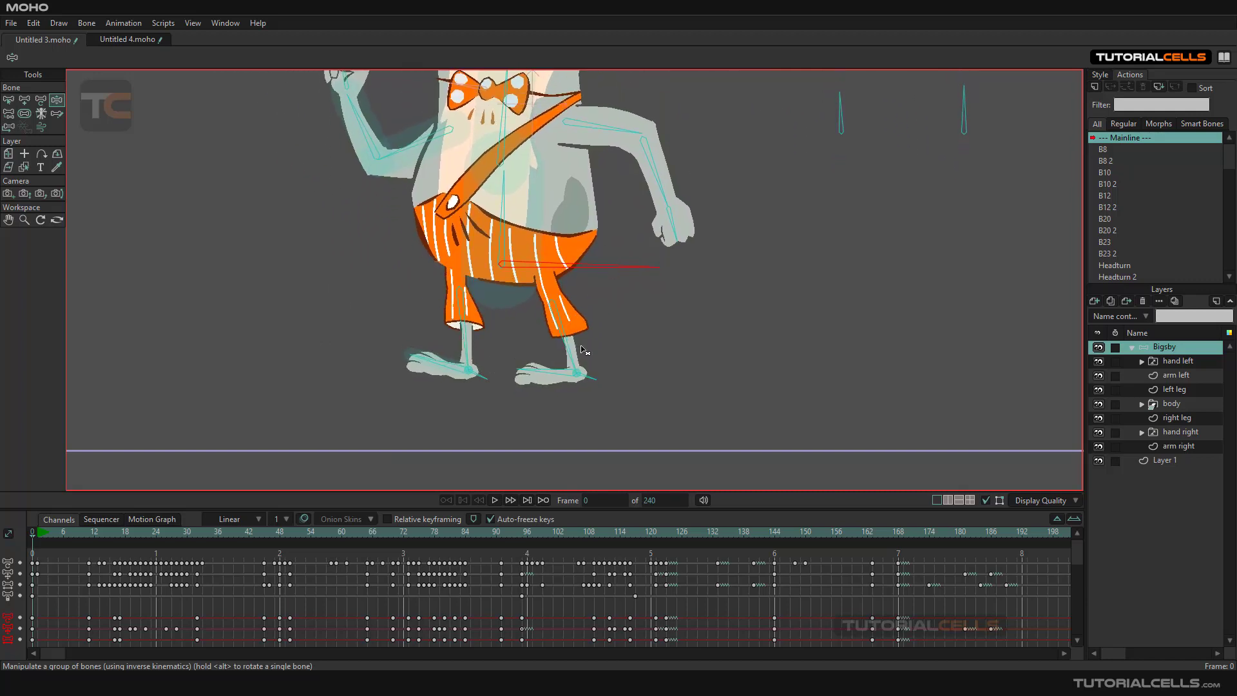
pyautogui.scroll(3, 578, 380)
# Check the rabbit's right and left foot bones
pyautogui.click(578, 379)
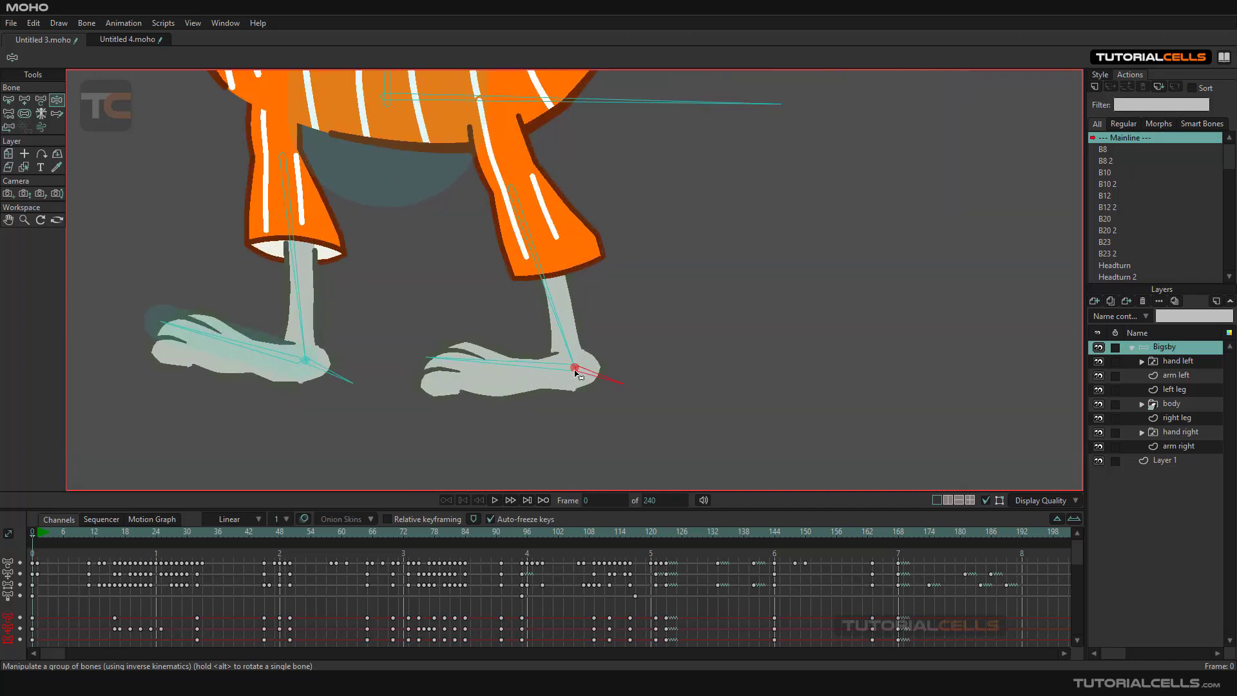
pyautogui.click(308, 365)
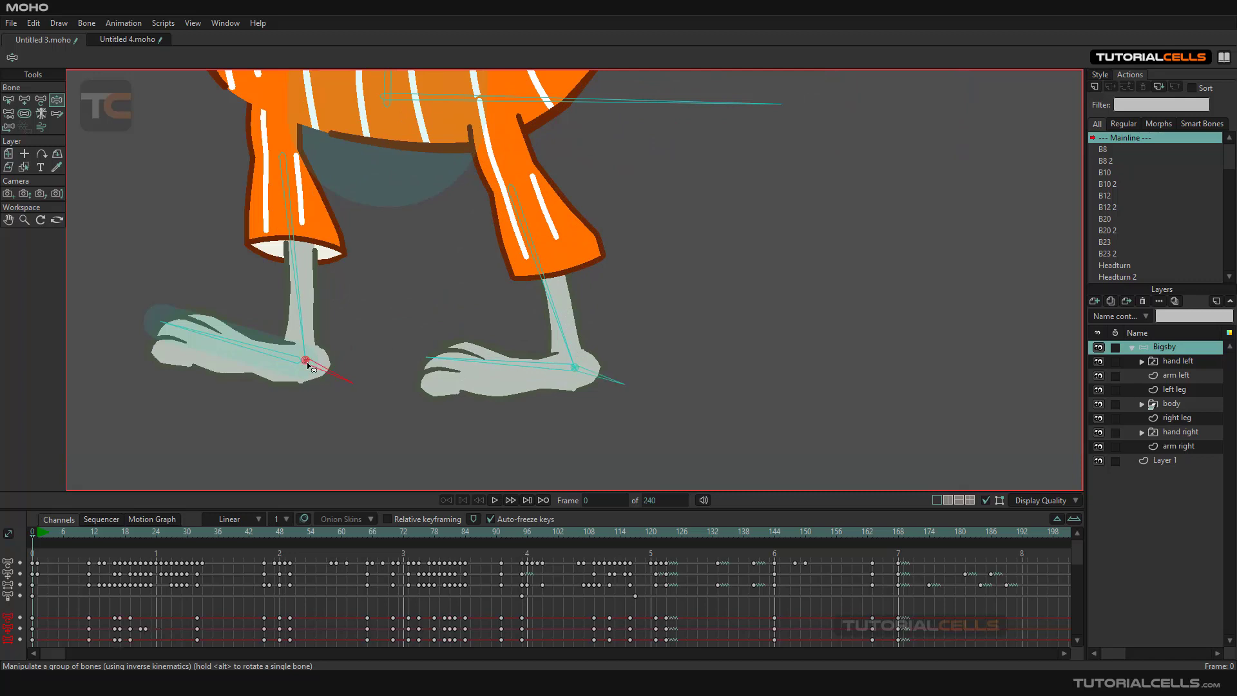
pyautogui.click(577, 373)
pyautogui.scroll(-2, 558, 335)
# Pull the long body bone down so the rabbit crouches with feet planted
pyautogui.click(606, 187)
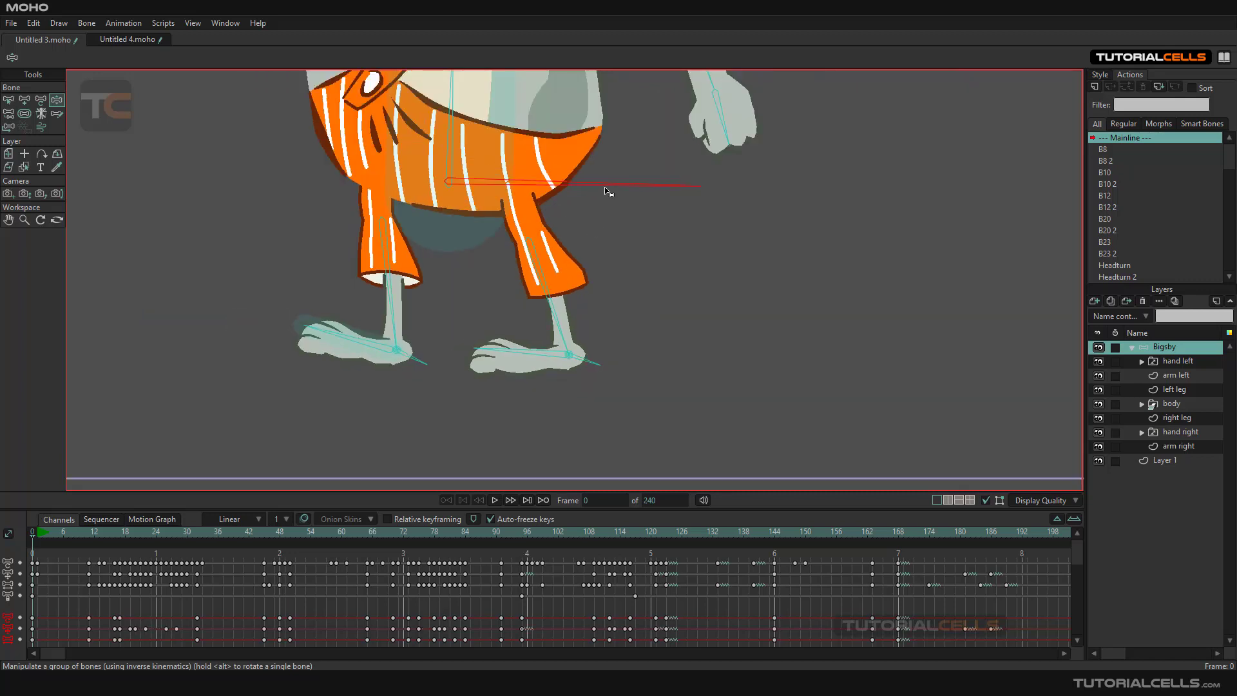
pyautogui.moveTo(606, 193); pyautogui.dragTo(575, 300)
pyautogui.scroll(-2, 596, 229)
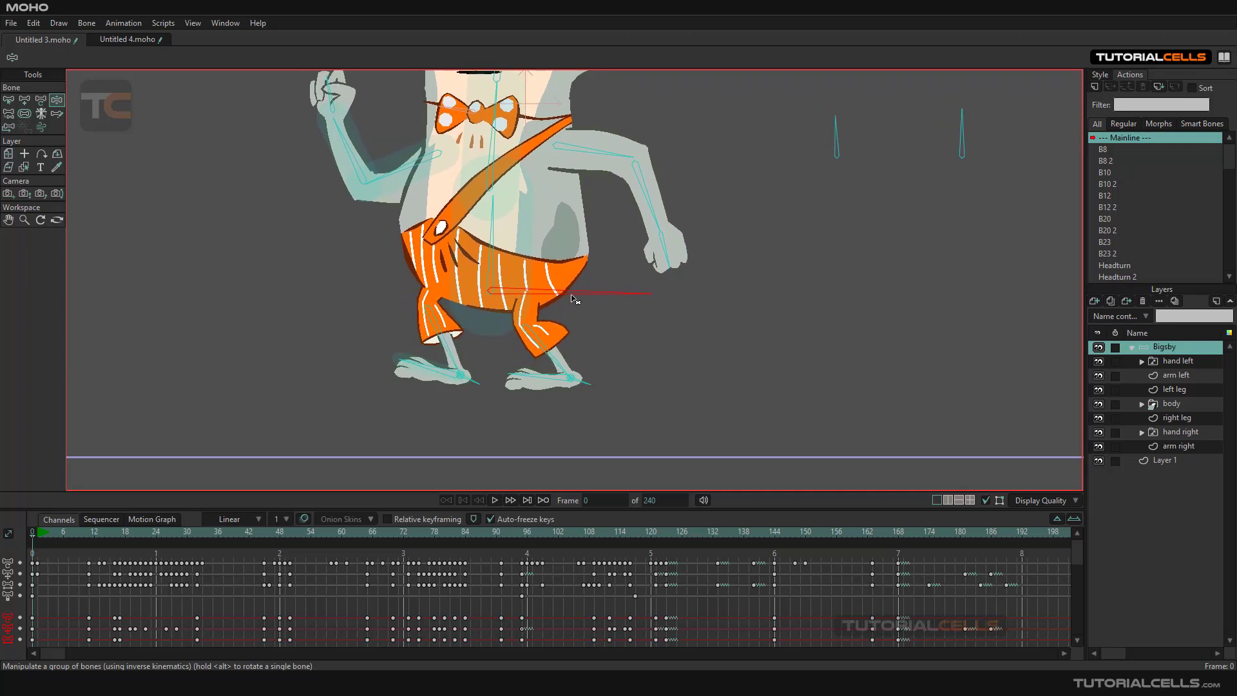
pyautogui.scroll(-2, 575, 298)
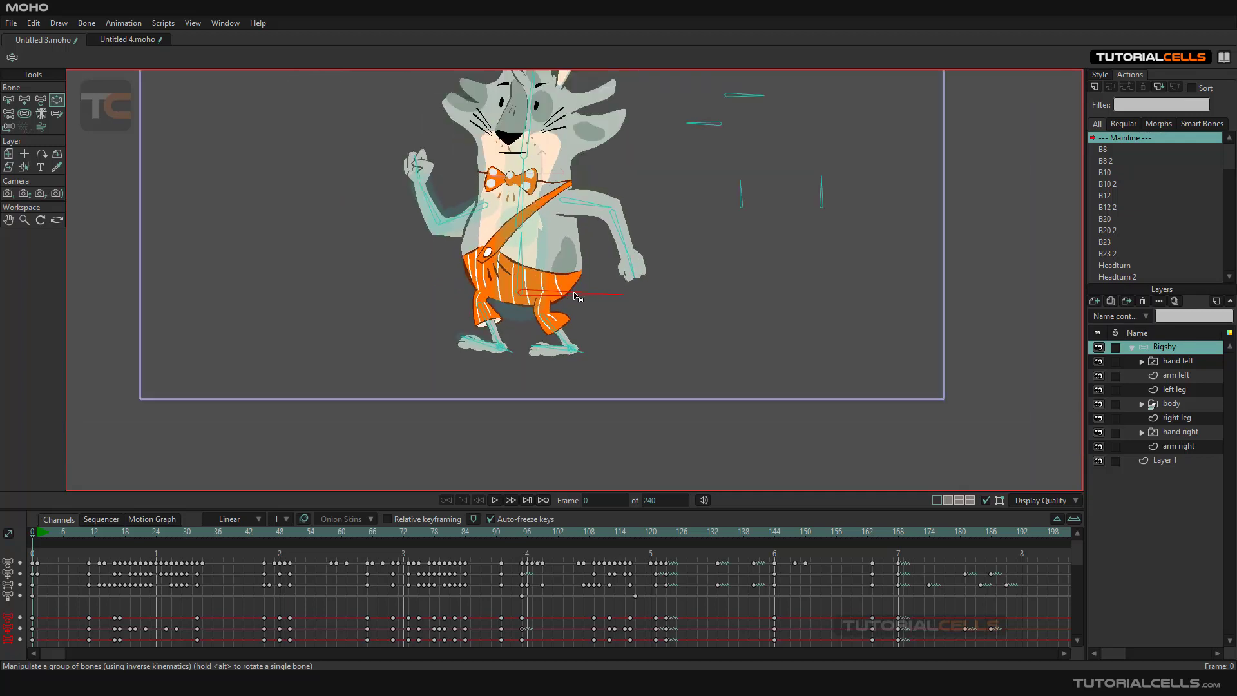
pyautogui.scroll(2, 295, 276)
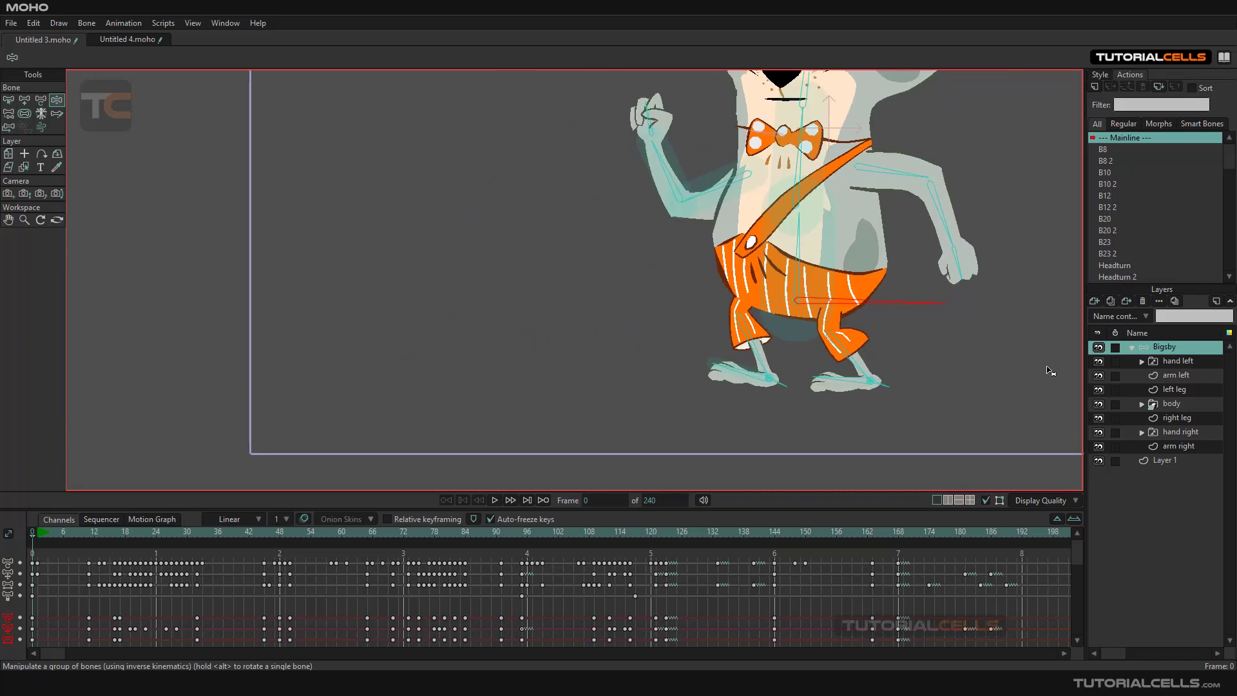
# Create bone layer Layer 3 and draw bones B1 to B3 left of the rabbit
pyautogui.click(1099, 299)
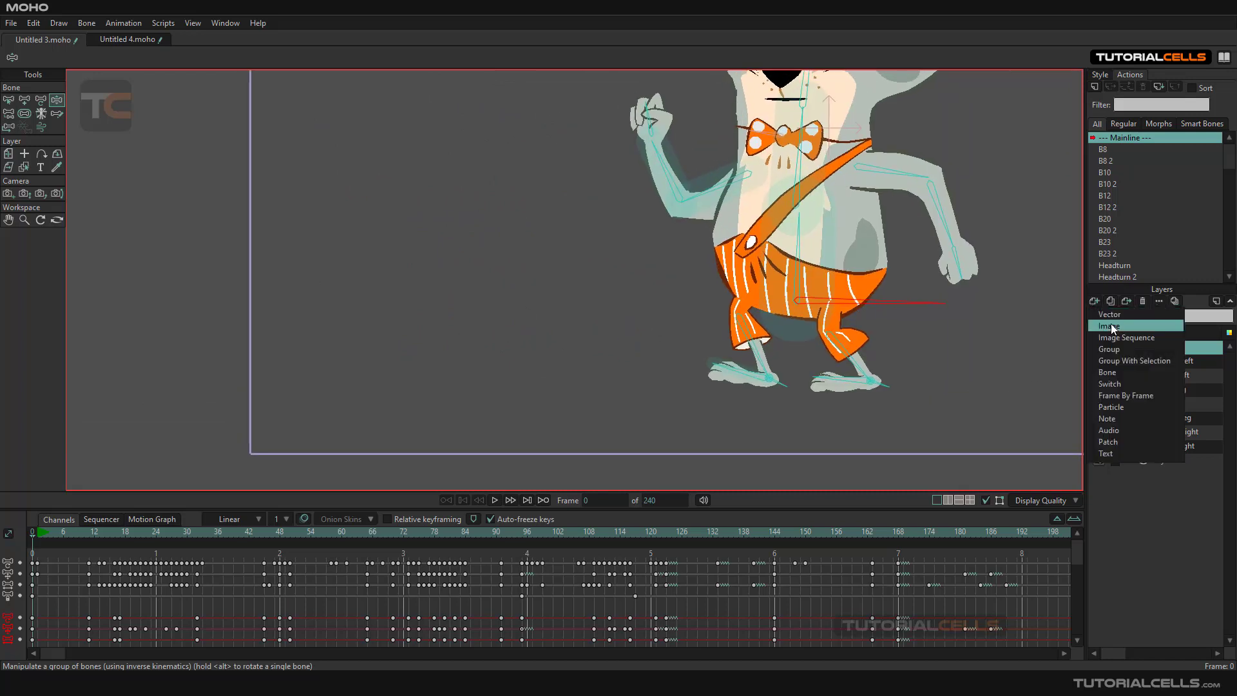
pyautogui.click(1108, 372)
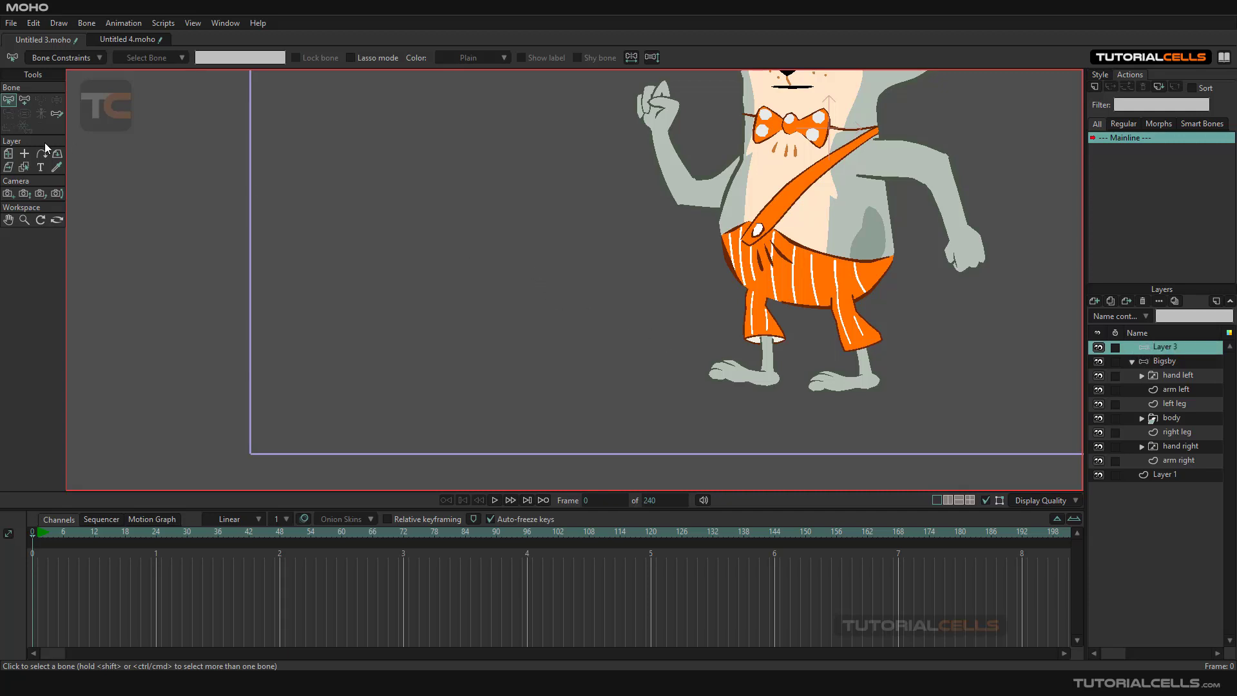
pyautogui.click(25, 100)
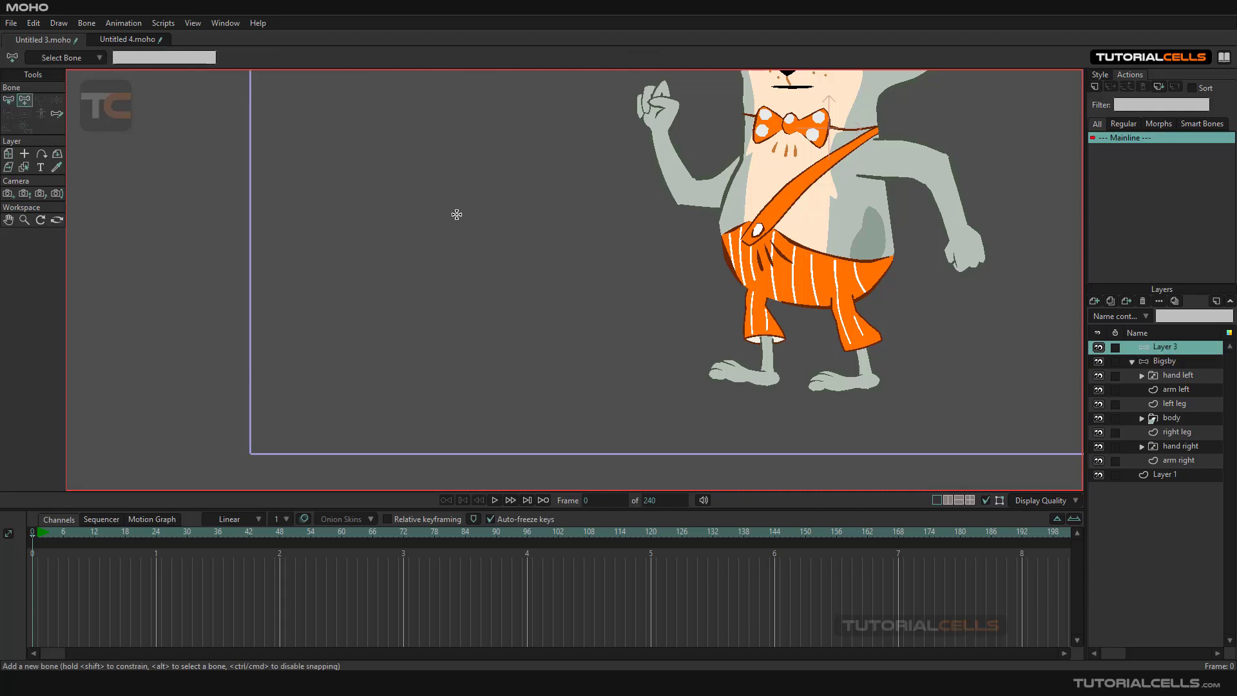
pyautogui.moveTo(457, 217); pyautogui.dragTo(540, 389)
pyautogui.scroll(2, 519, 353)
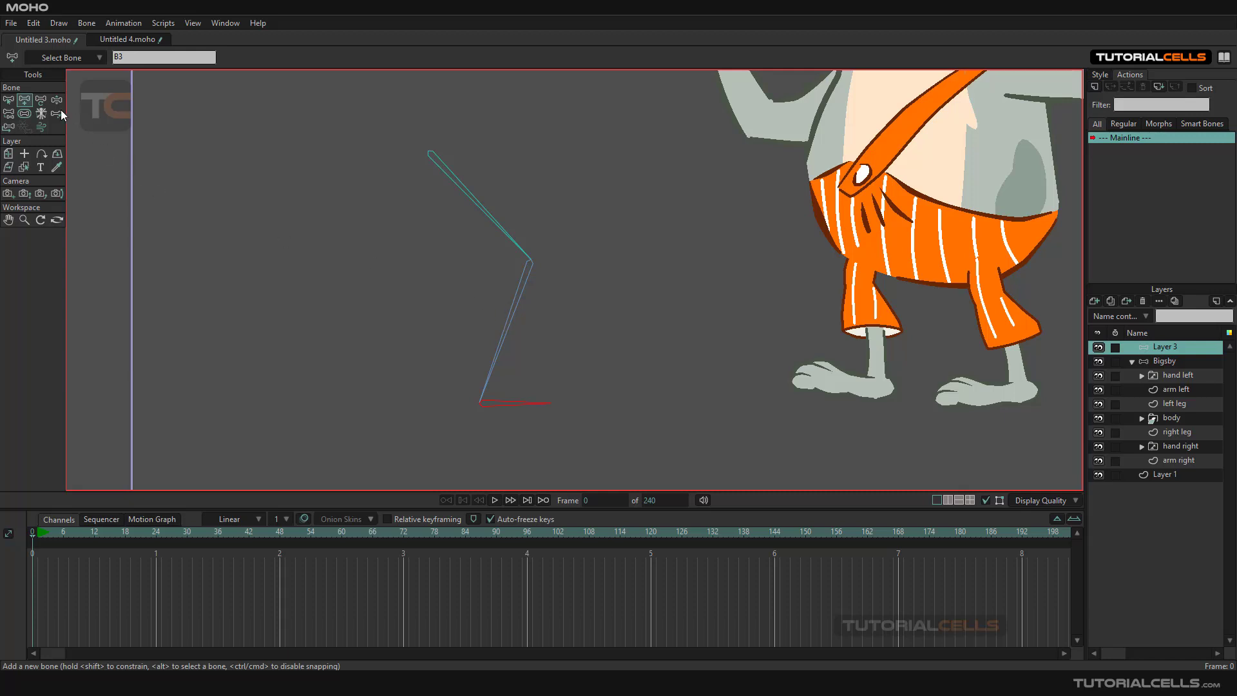
pyautogui.click(9, 114)
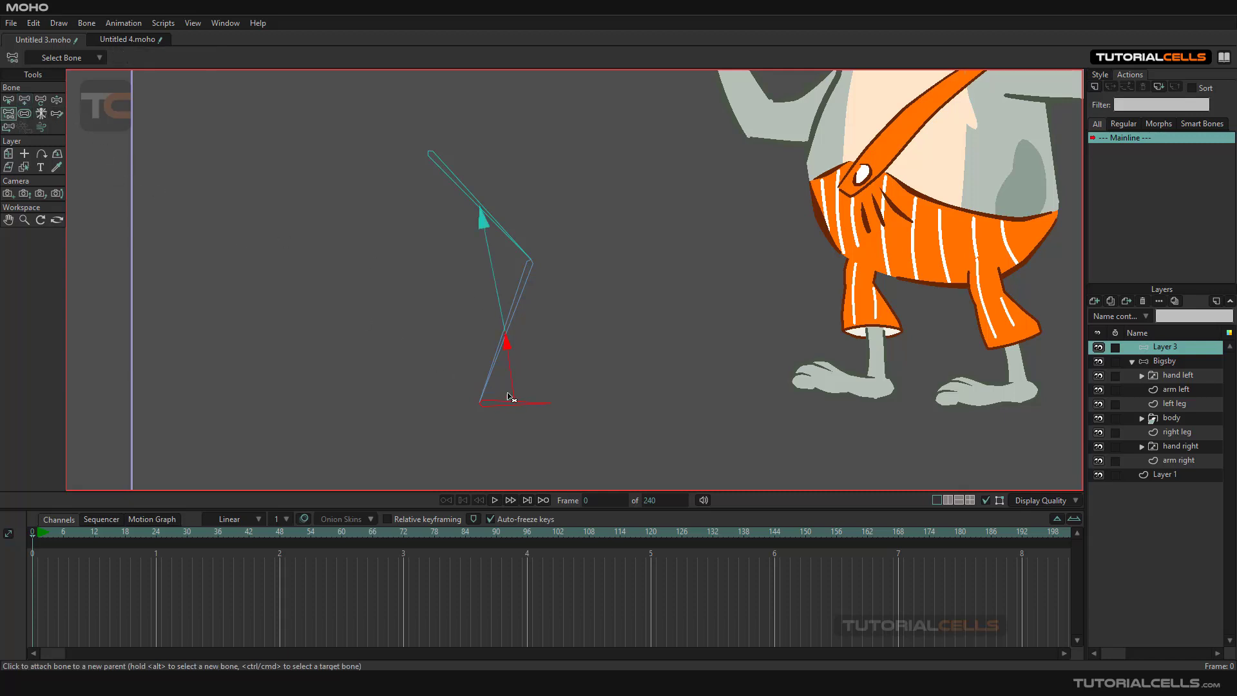
pyautogui.click(57, 101)
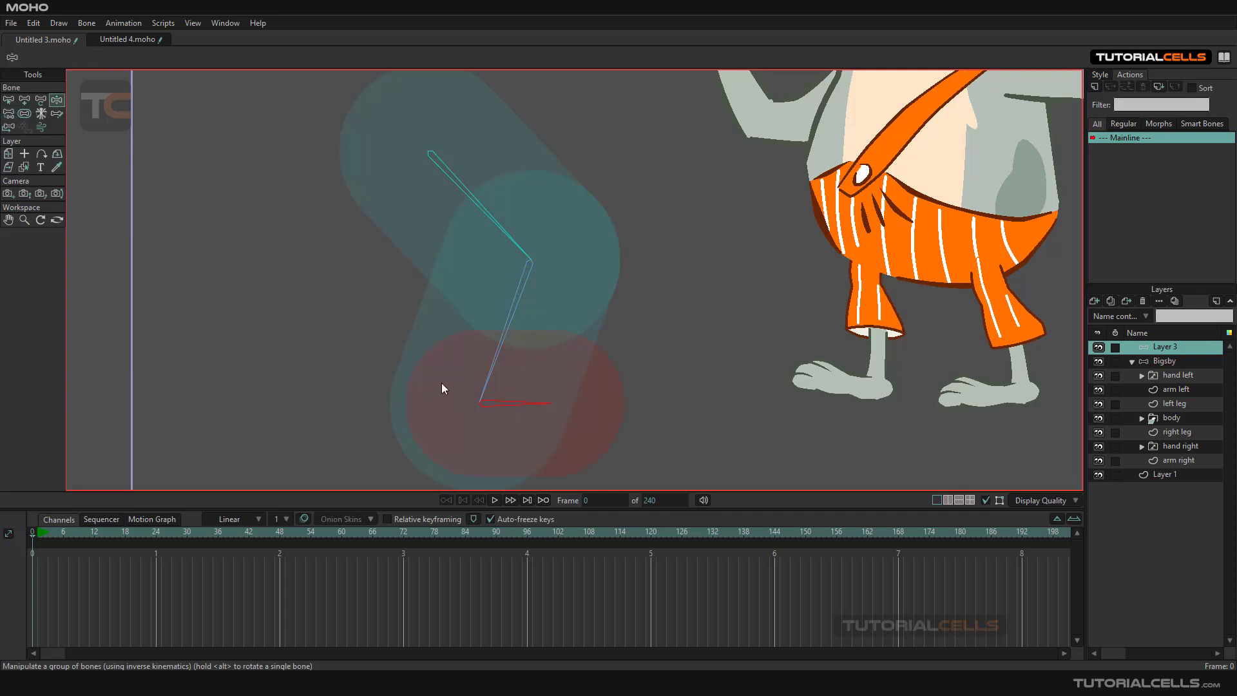
# Select all three bones of the new chain and set their bone strength to 0
pyautogui.click(9, 100)
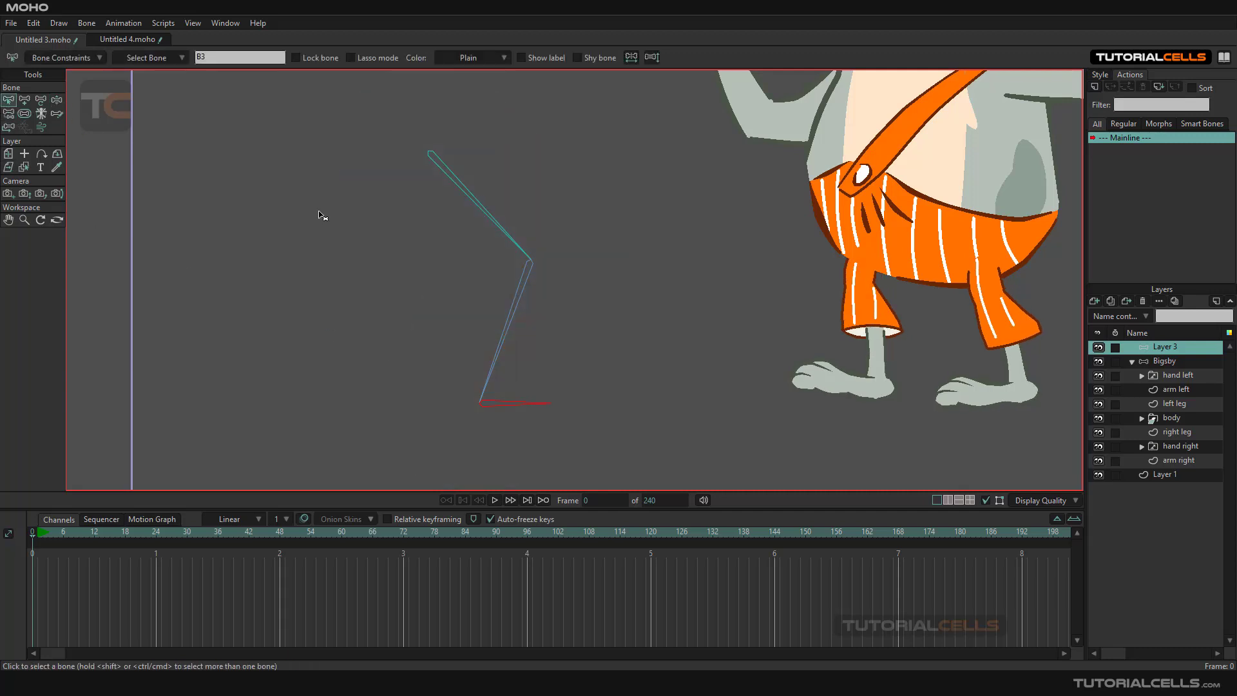
pyautogui.moveTo(558, 211); pyautogui.dragTo(475, 438)
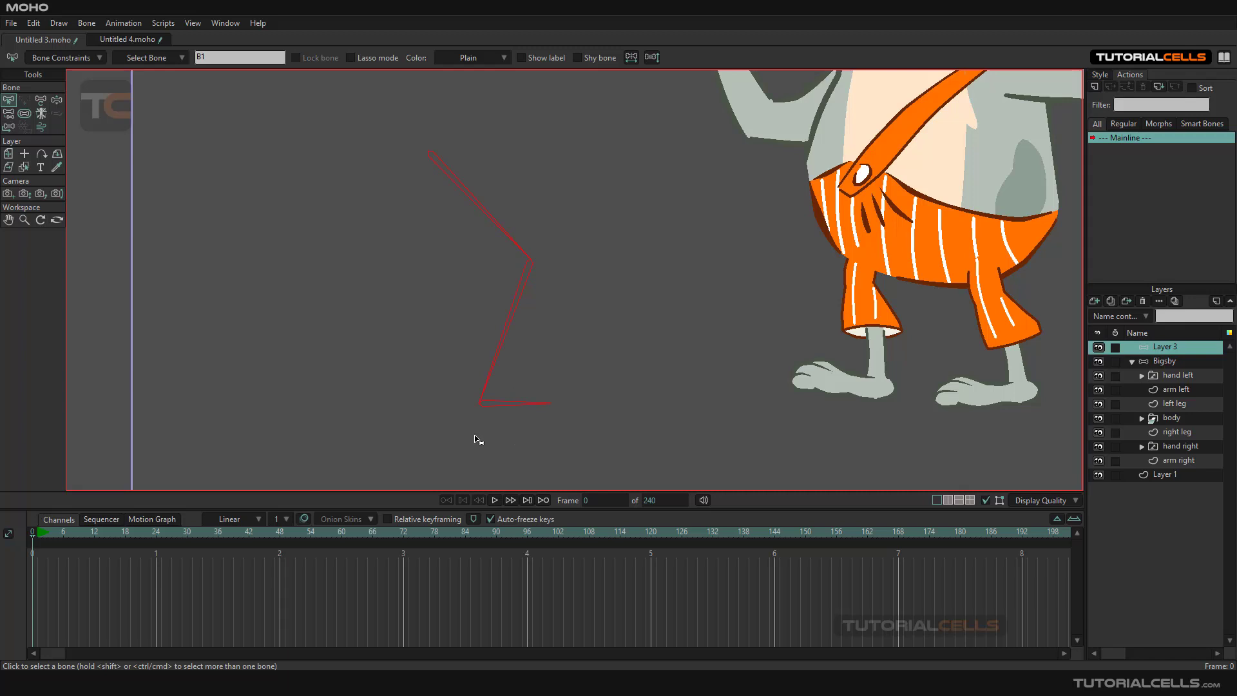
pyautogui.click(24, 114)
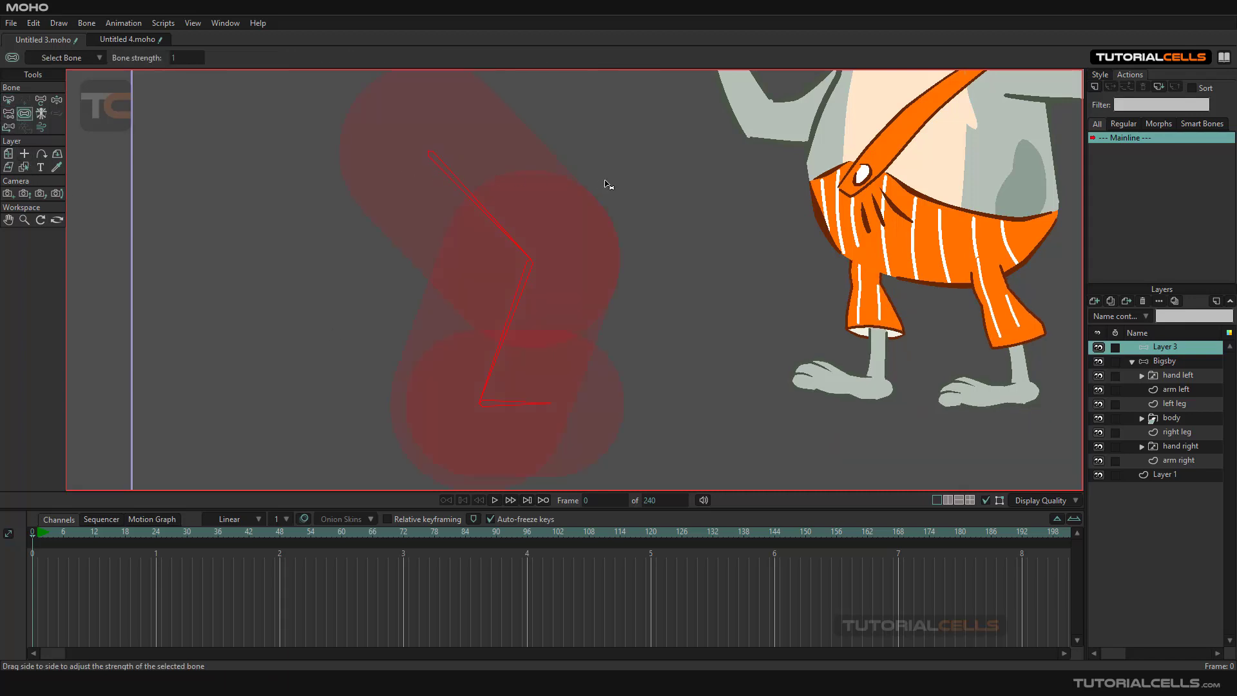
pyautogui.moveTo(607, 188); pyautogui.dragTo(435, 219)
# Move the chain's foot and shin so the leg bends at the knee
pyautogui.click(56, 100)
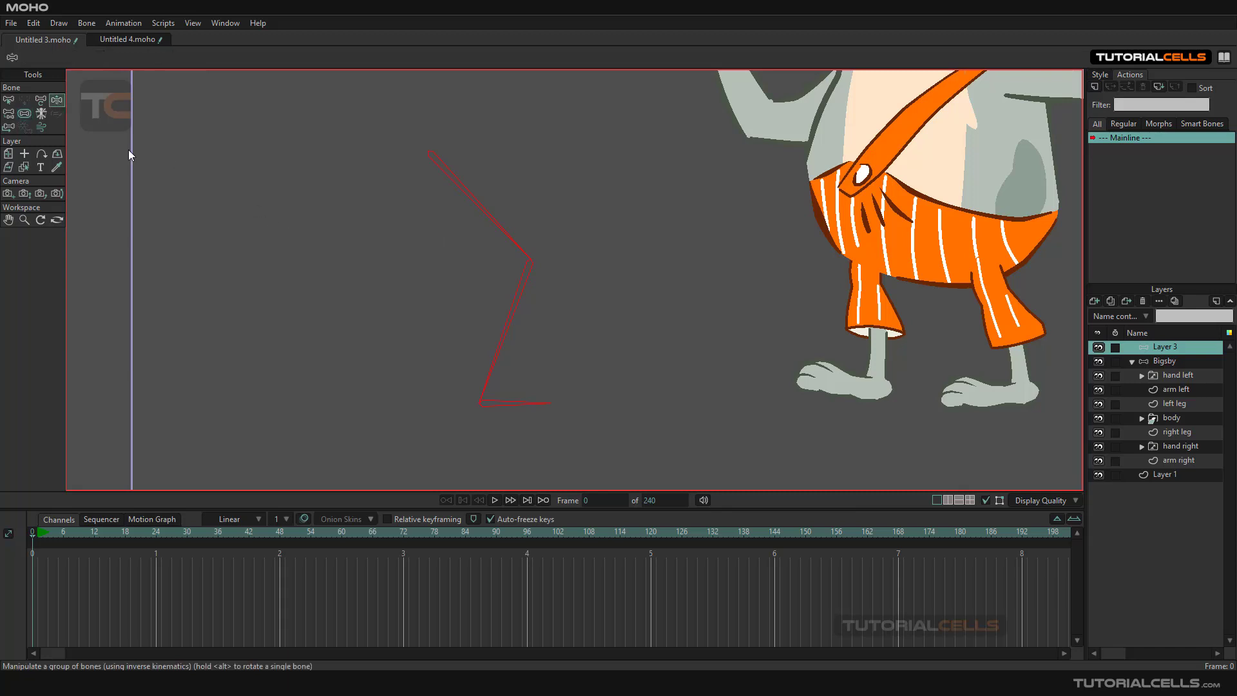
pyautogui.click(516, 410)
pyautogui.moveTo(516, 408); pyautogui.dragTo(468, 400)
pyautogui.moveTo(487, 354); pyautogui.dragTo(494, 316)
# Nudge Bigsby's left foot slightly, then go back to Layer 3 with Bigsby's child layers collapsed
pyautogui.click(1136, 365)
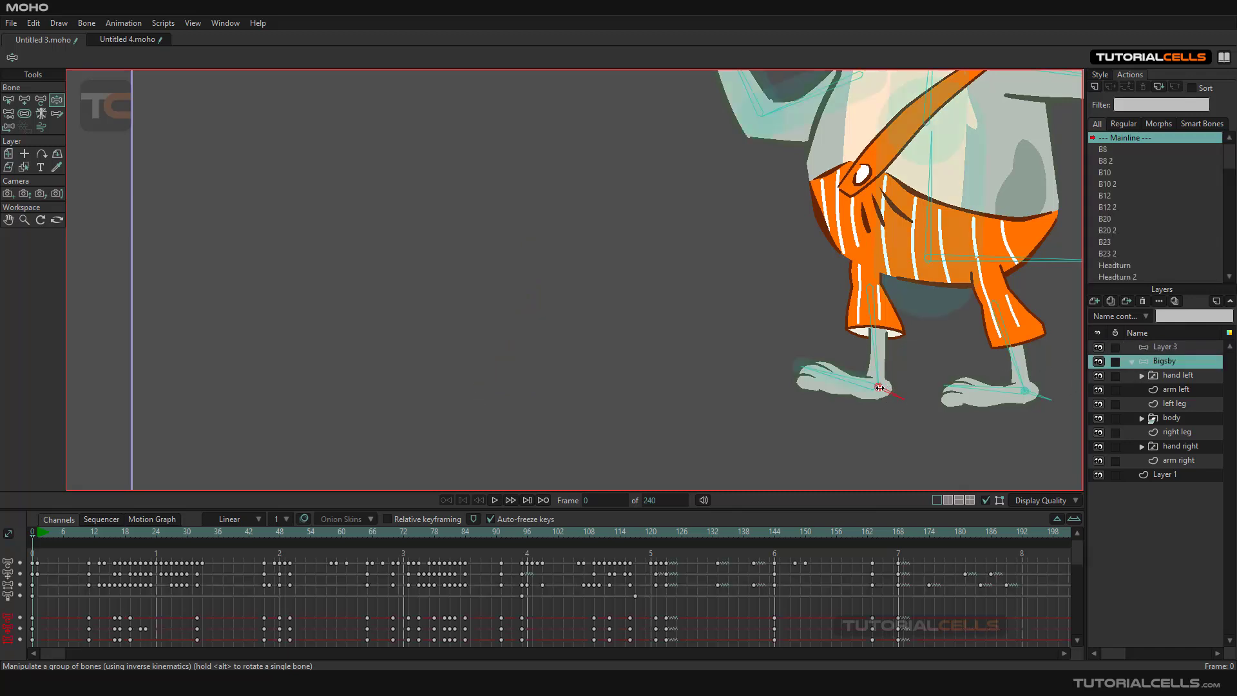
pyautogui.moveTo(879, 387); pyautogui.dragTo(887, 375)
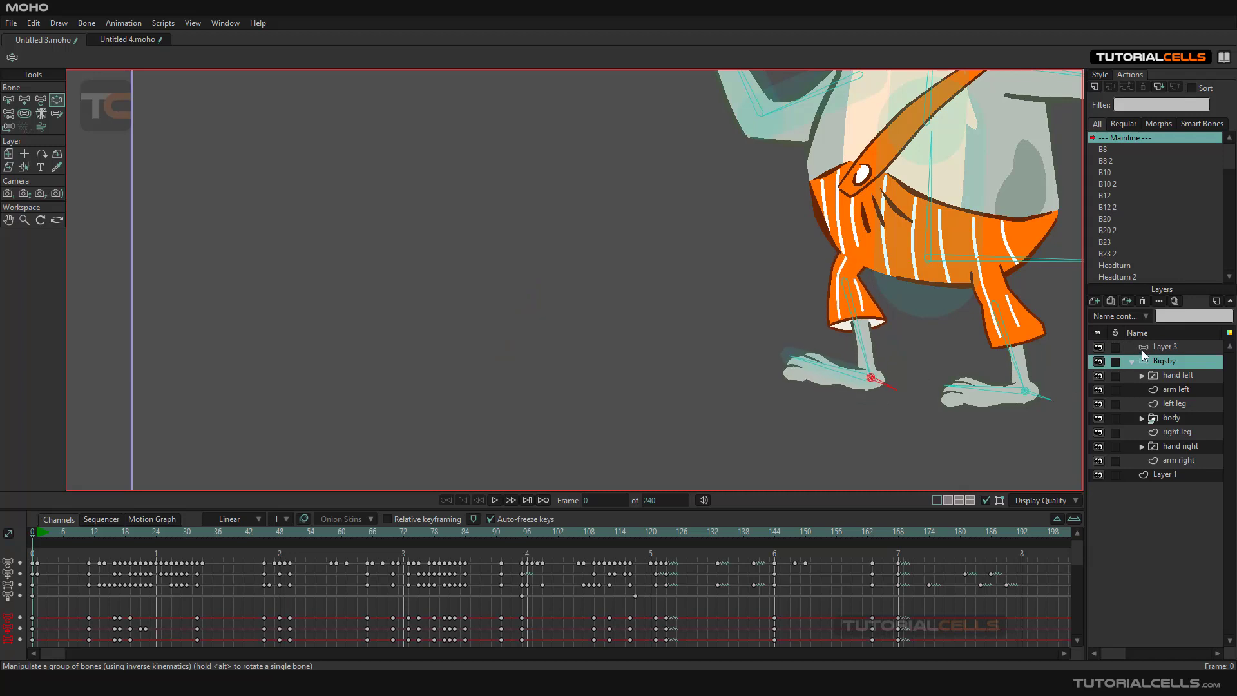
pyautogui.click(1143, 351)
pyautogui.click(1131, 362)
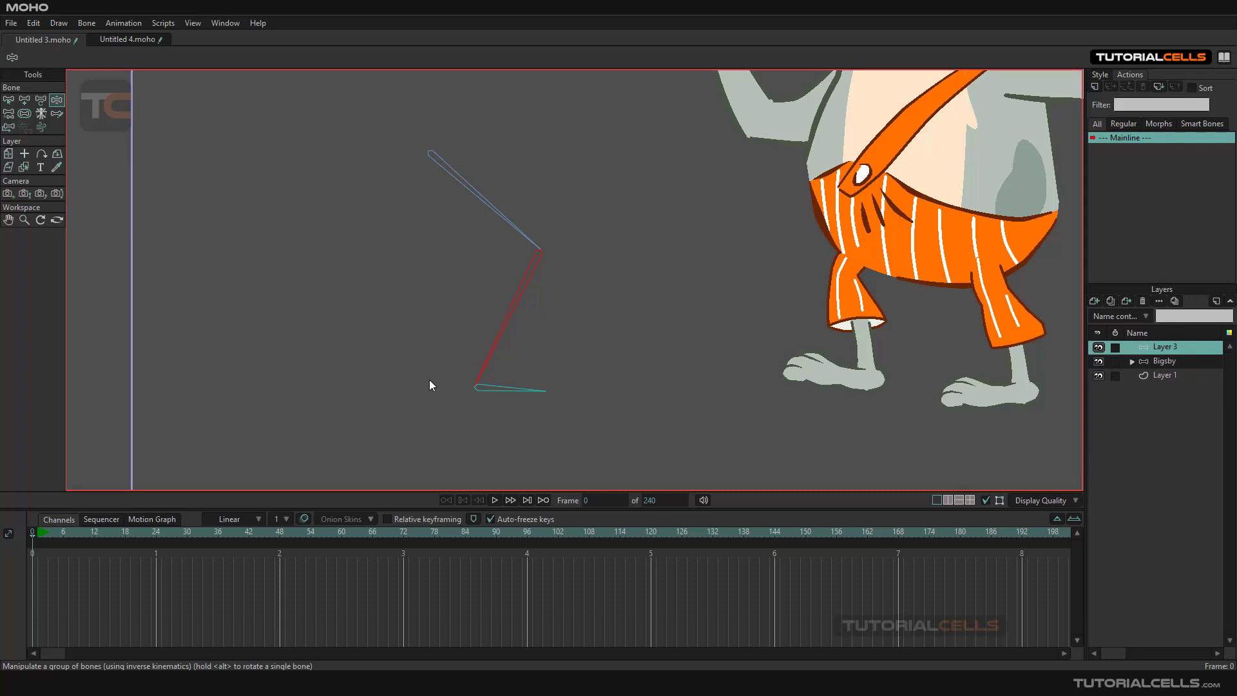
pyautogui.click(8, 100)
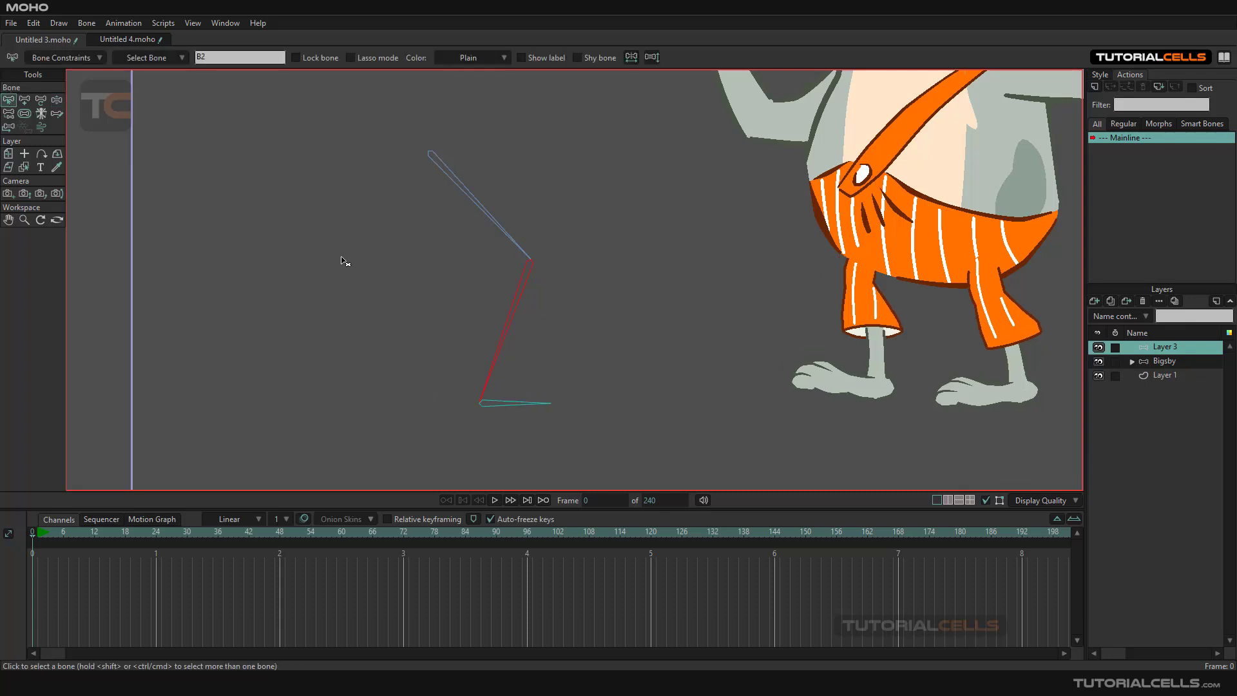
# Draw a new bone beside the leg chain, then undo the misplaced bone
pyautogui.click(24, 101)
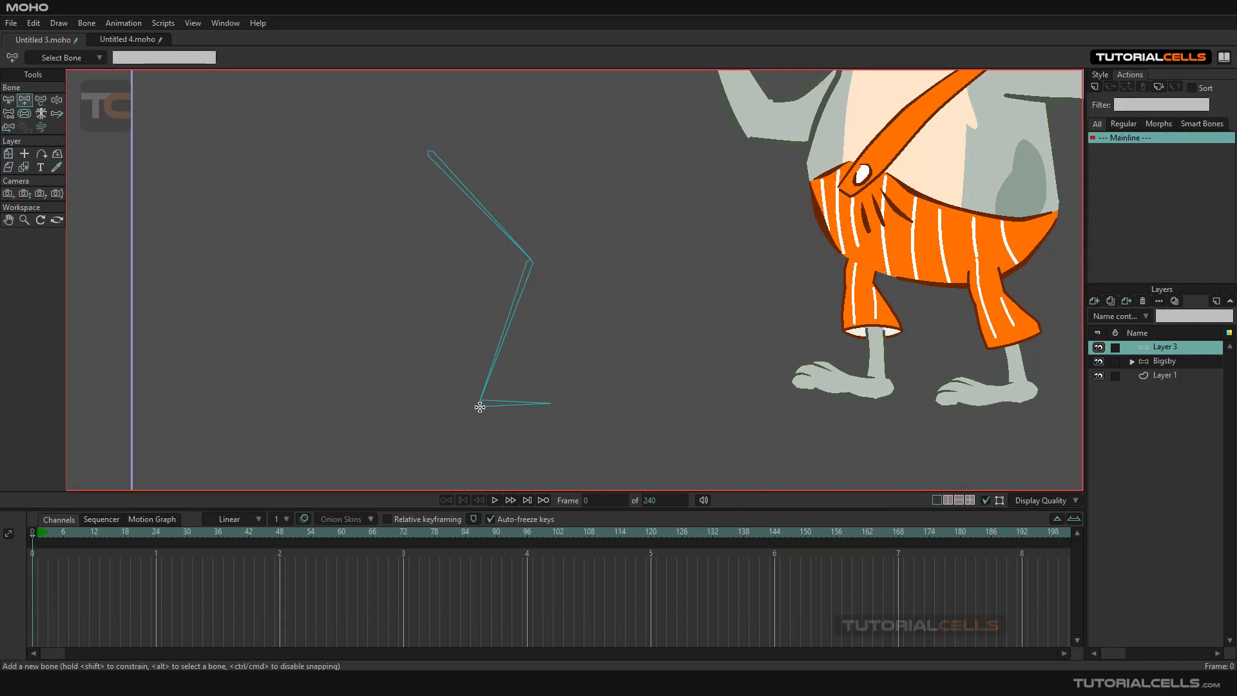
pyautogui.moveTo(280, 294); pyautogui.dragTo(393, 323)
pyautogui.hotkey('ctrl', 'z')
pyautogui.scroll(3, 448, 414)
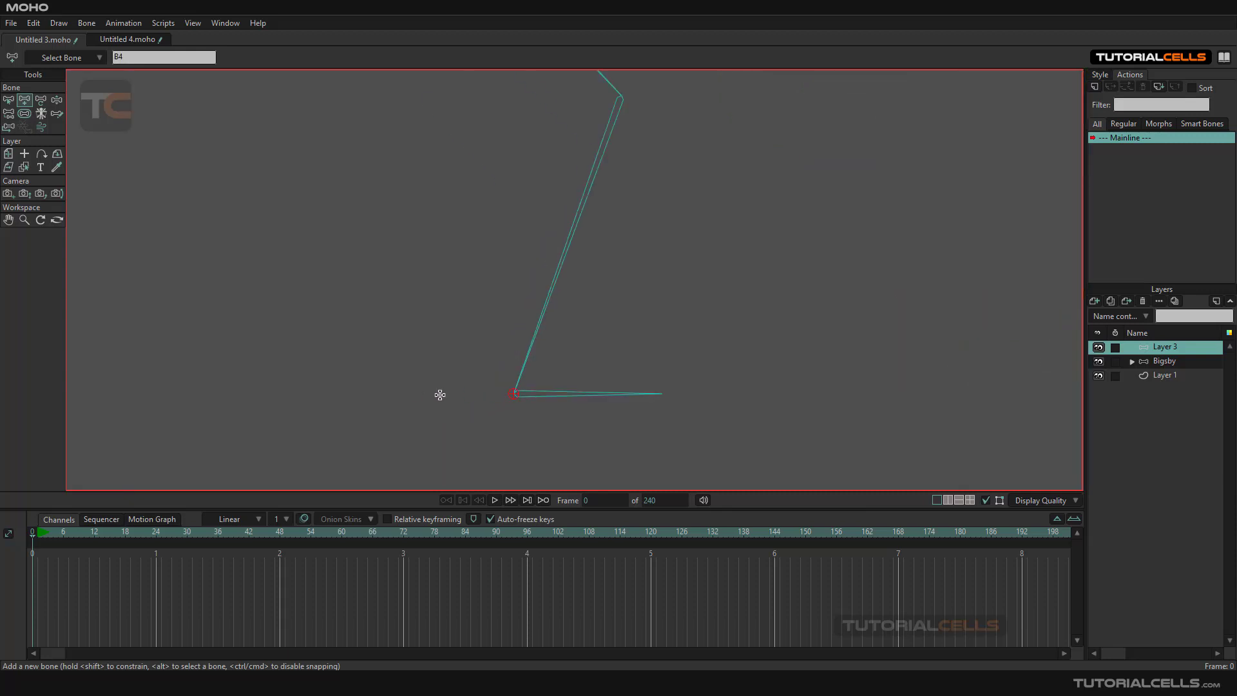
# Try Transform Bone and Manipulate Bones on the leg chain to check its behaviour
pyautogui.click(41, 103)
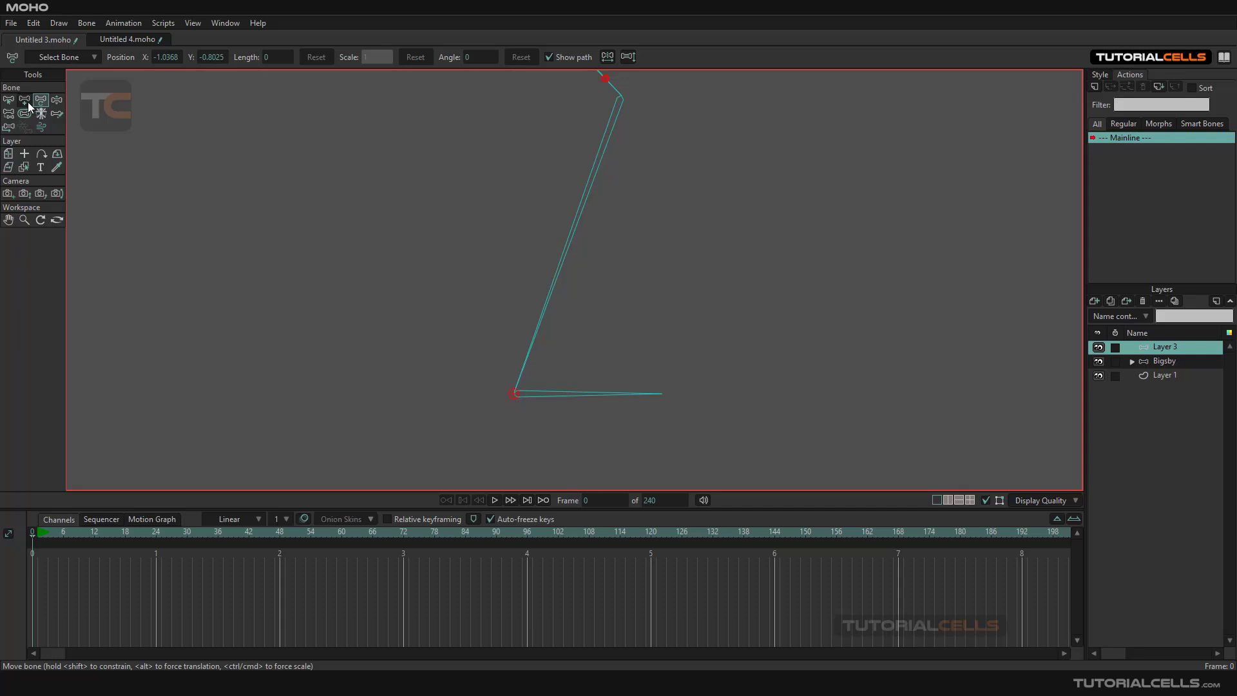
pyautogui.scroll(-10, 487, 348)
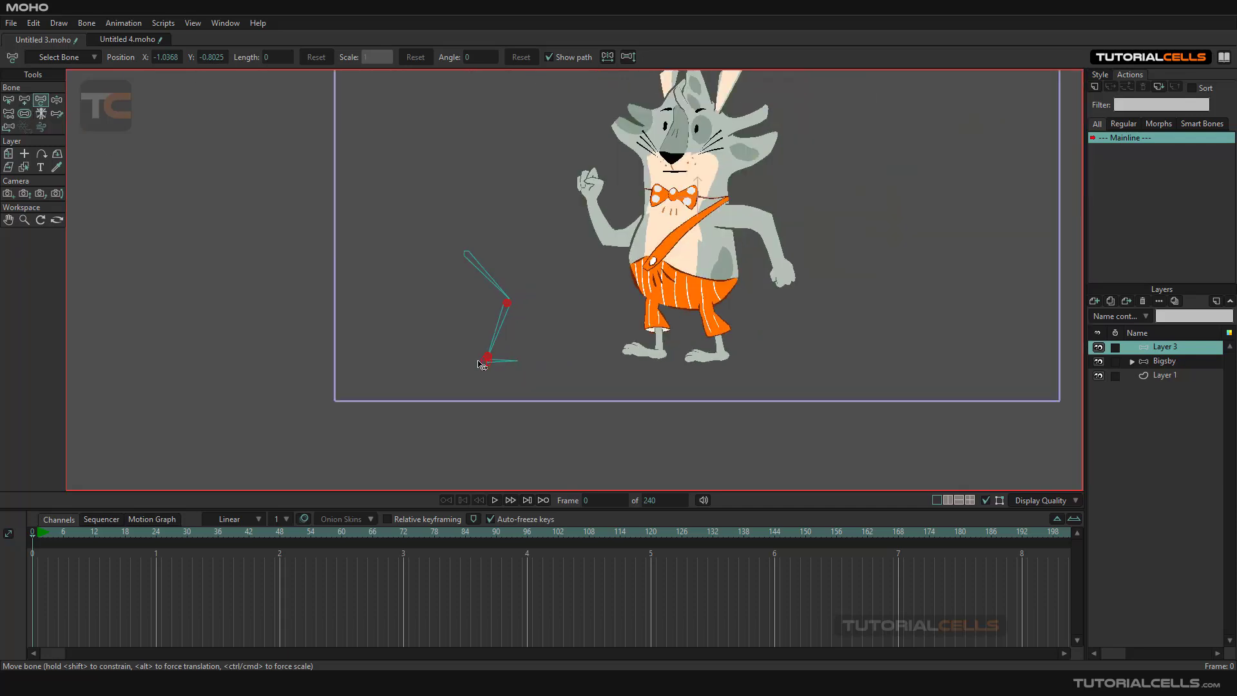
pyautogui.scroll(8, 482, 377)
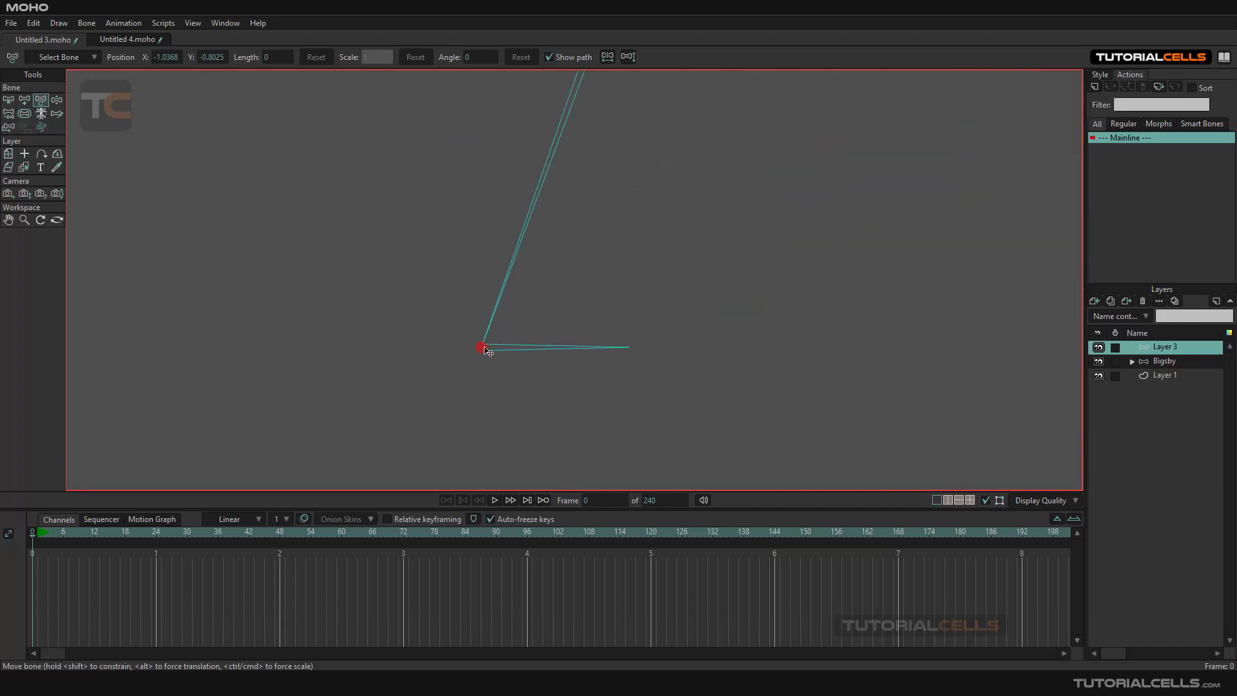
pyautogui.scroll(-2, 486, 351)
pyautogui.scroll(-3, 486, 351)
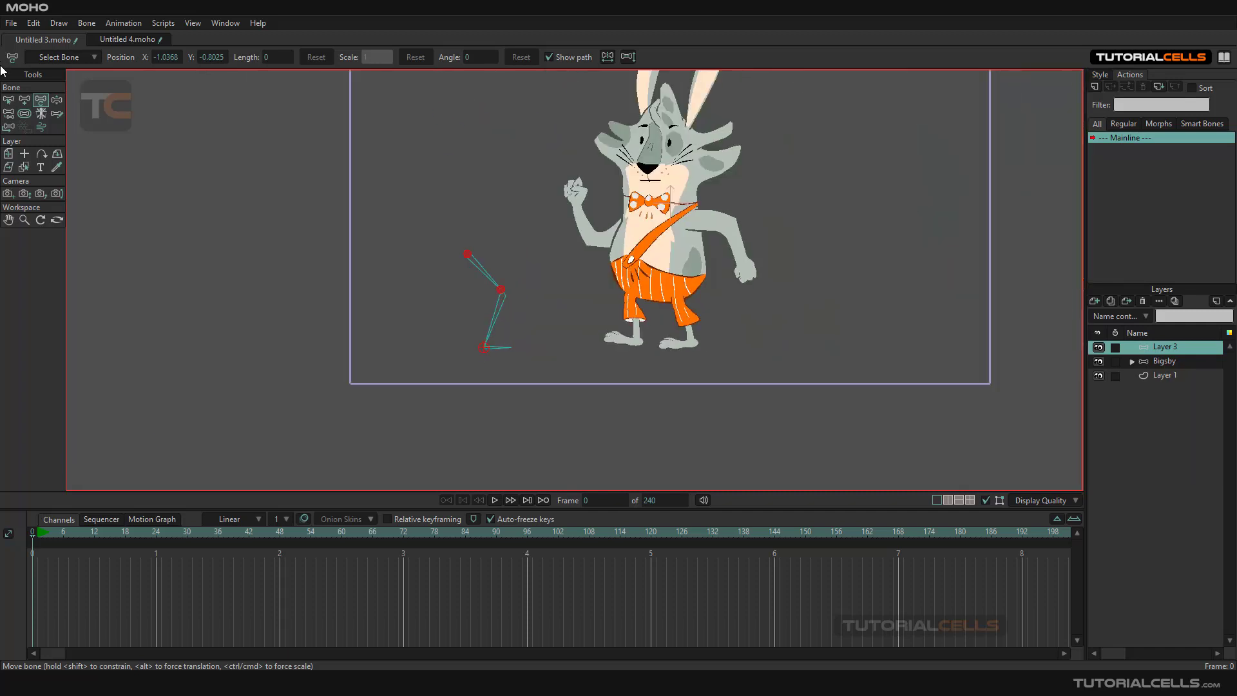
pyautogui.click(57, 100)
pyautogui.scroll(3, 434, 305)
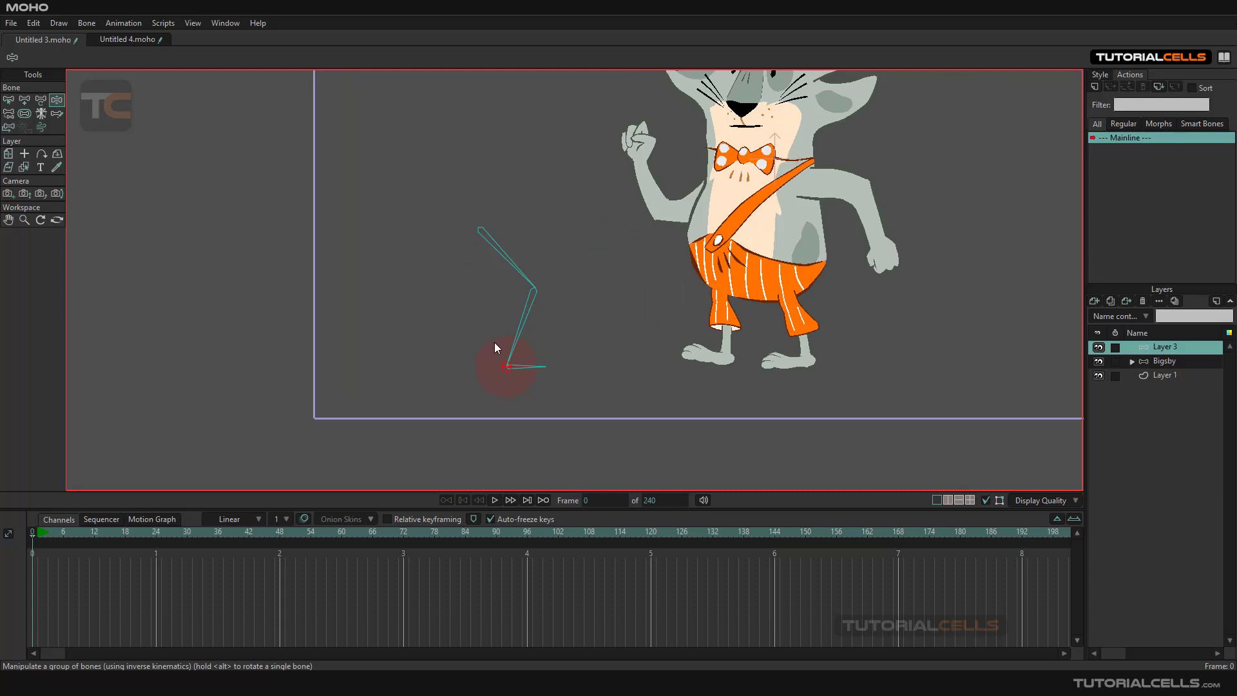
pyautogui.scroll(1, 497, 333)
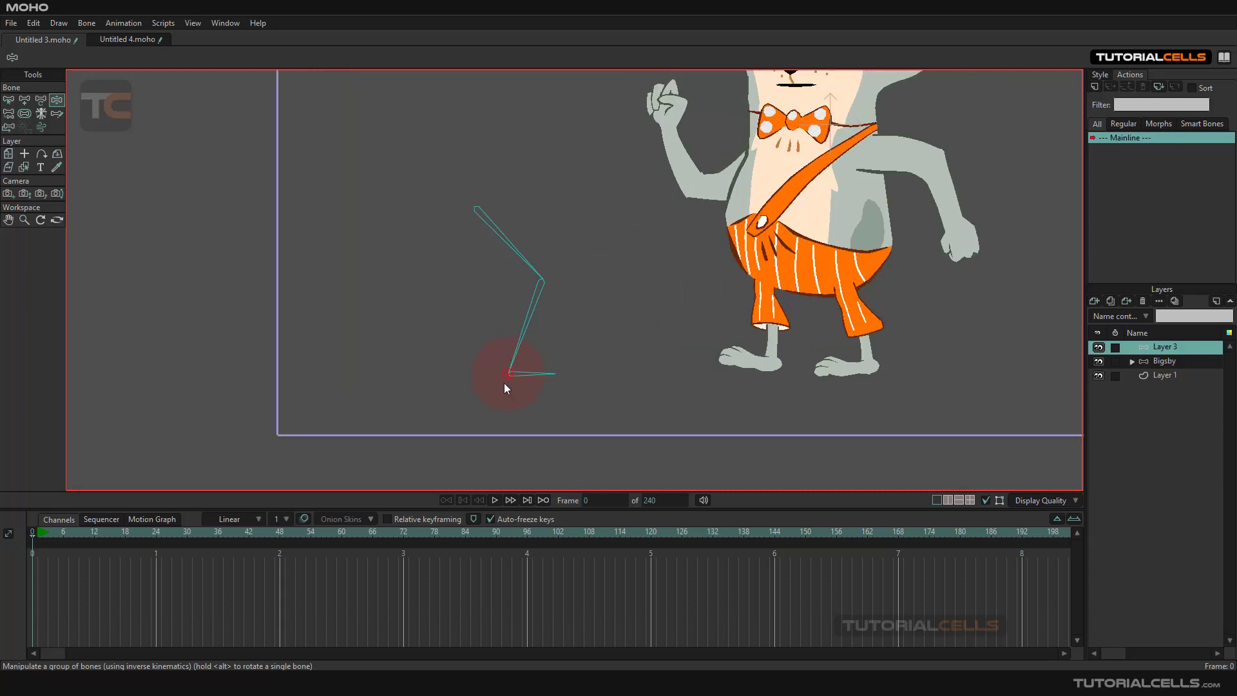
pyautogui.scroll(4, 503, 383)
pyautogui.scroll(-6, 508, 394)
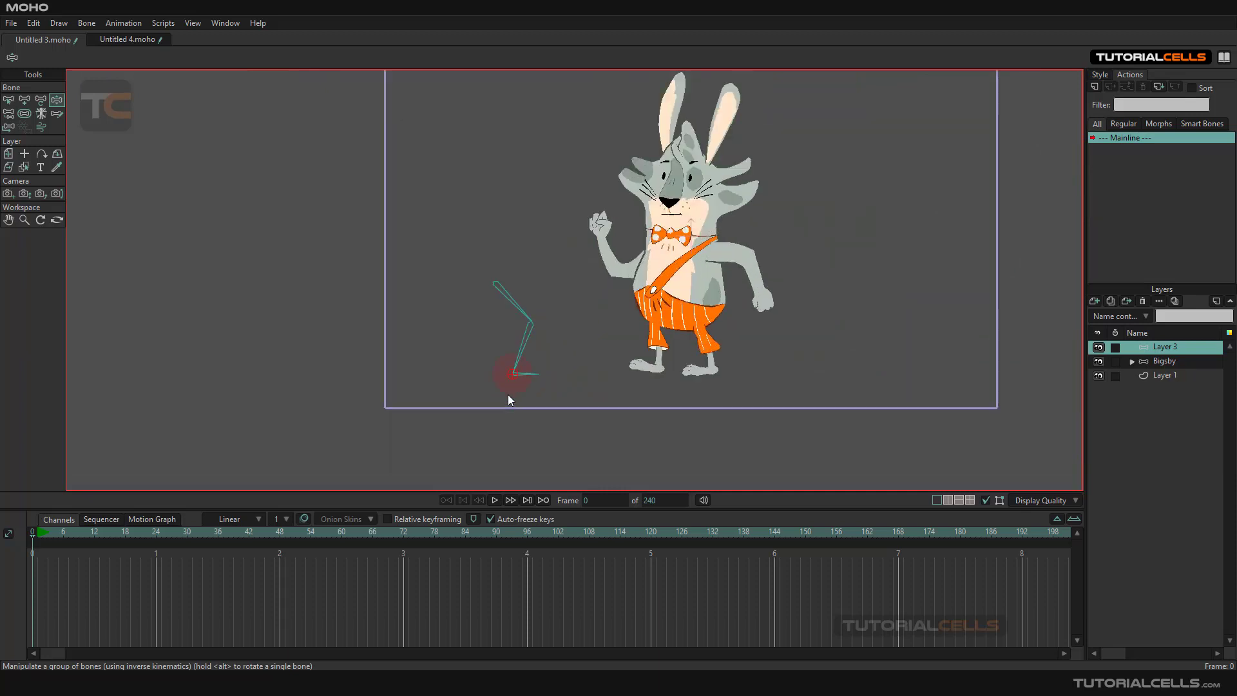
# Set the short ankle bone's strength to 0, ready to rename it
pyautogui.scroll(2, 507, 394)
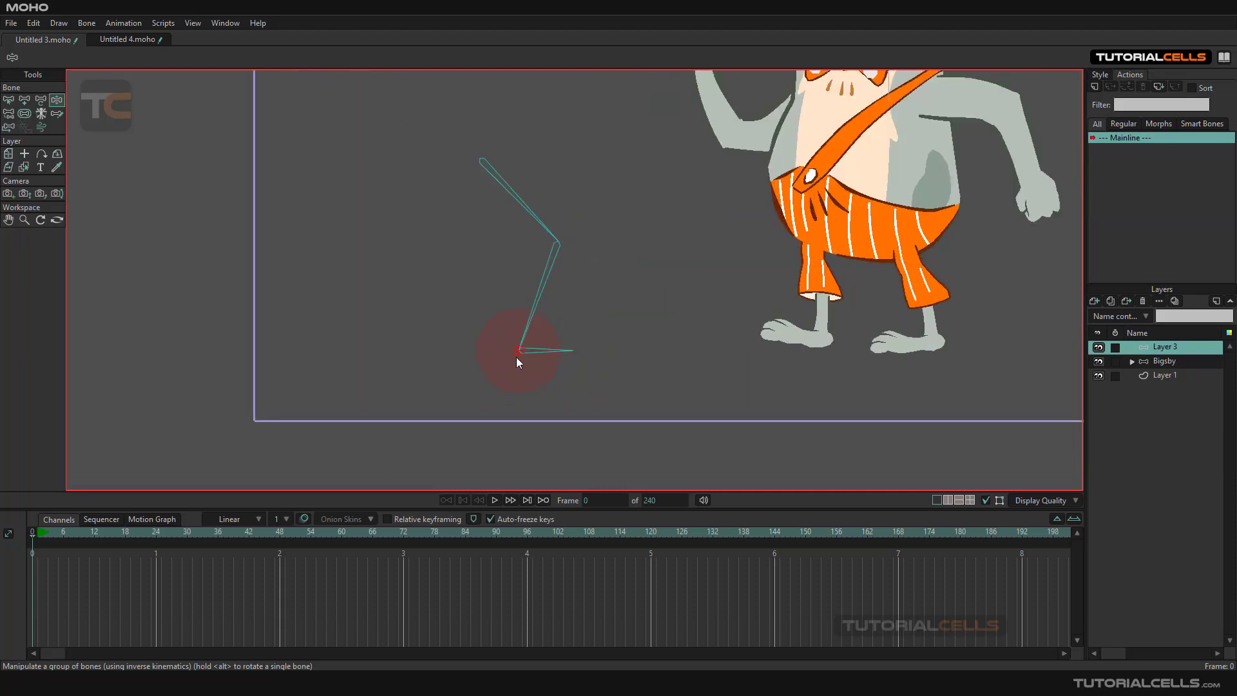
pyautogui.click(25, 114)
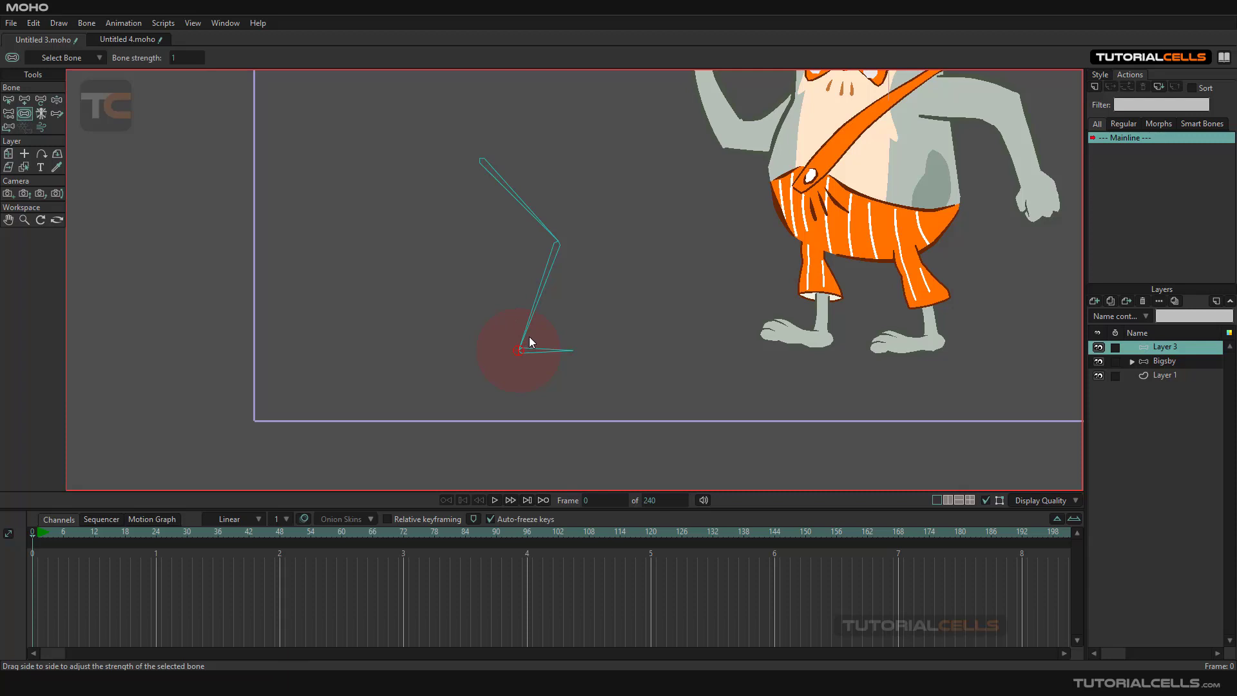
pyautogui.click(605, 307)
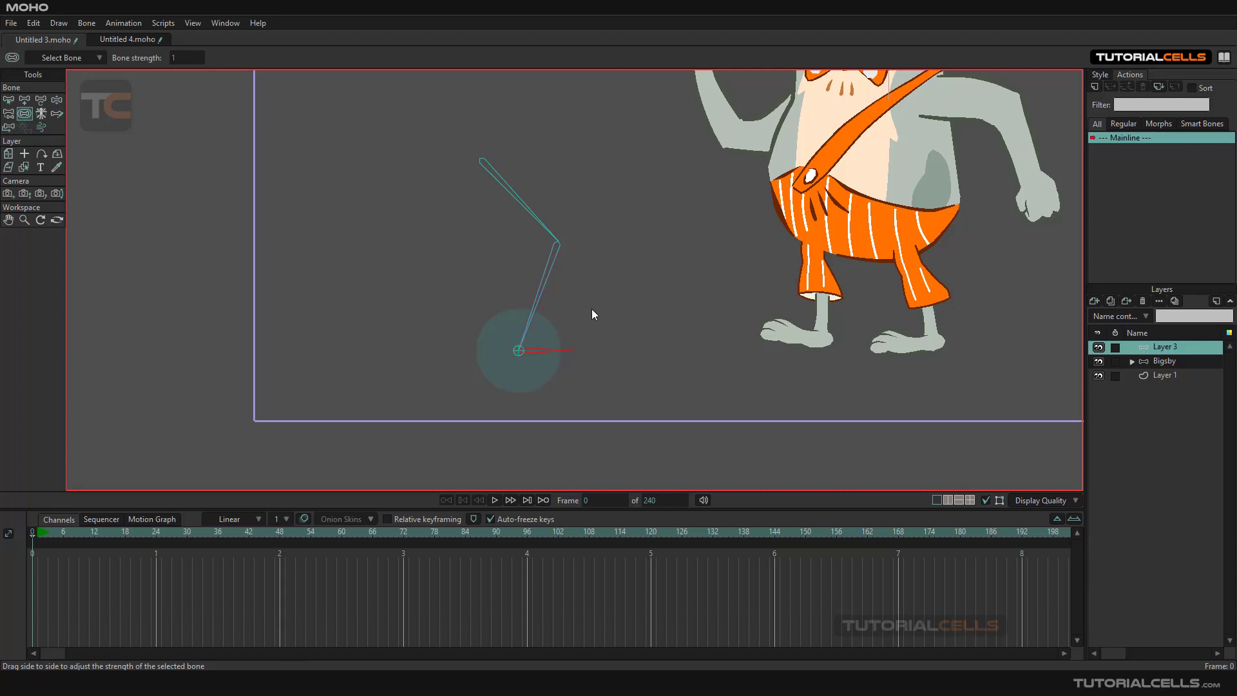
pyautogui.click(519, 351)
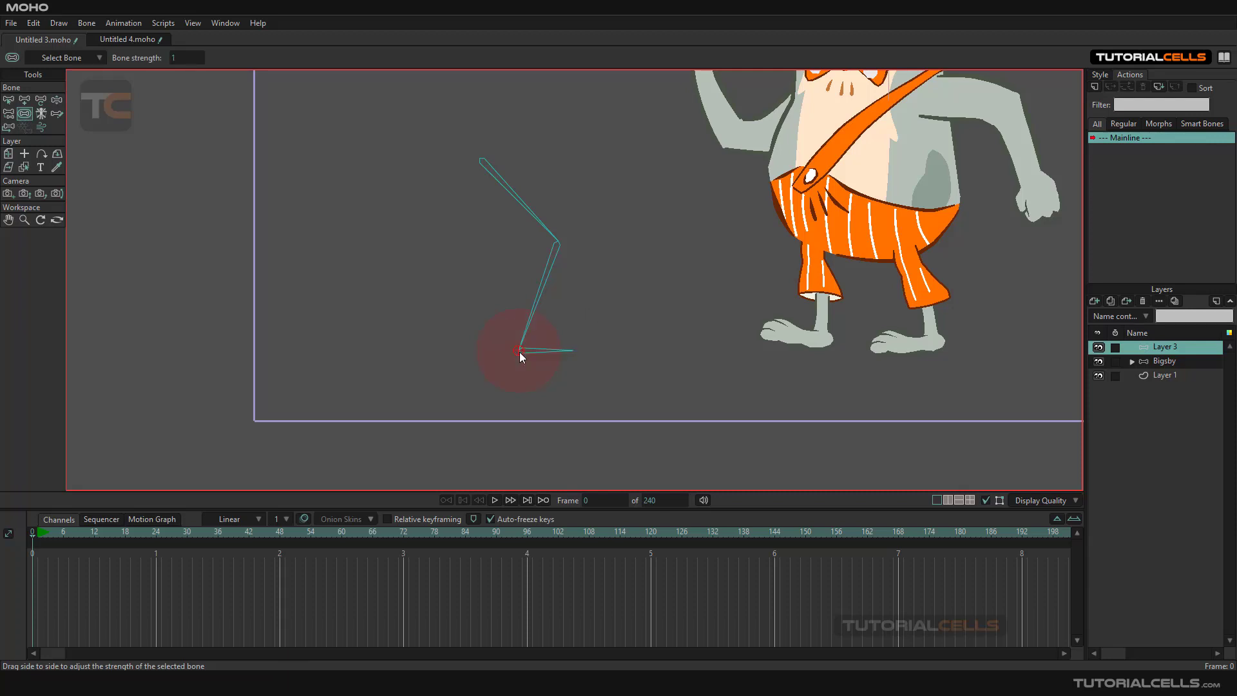
pyautogui.click(180, 58)
pyautogui.press('BackSpace')
pyautogui.press('Return')
pyautogui.scroll(3, 538, 322)
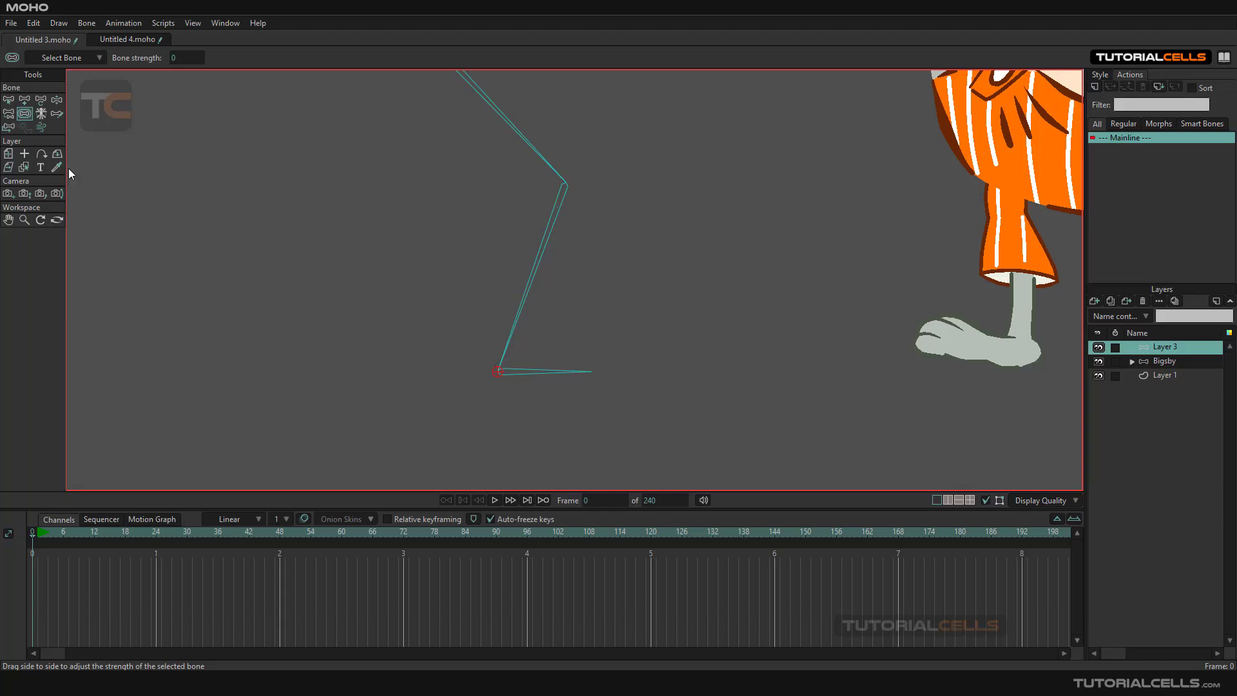
pyautogui.click(10, 101)
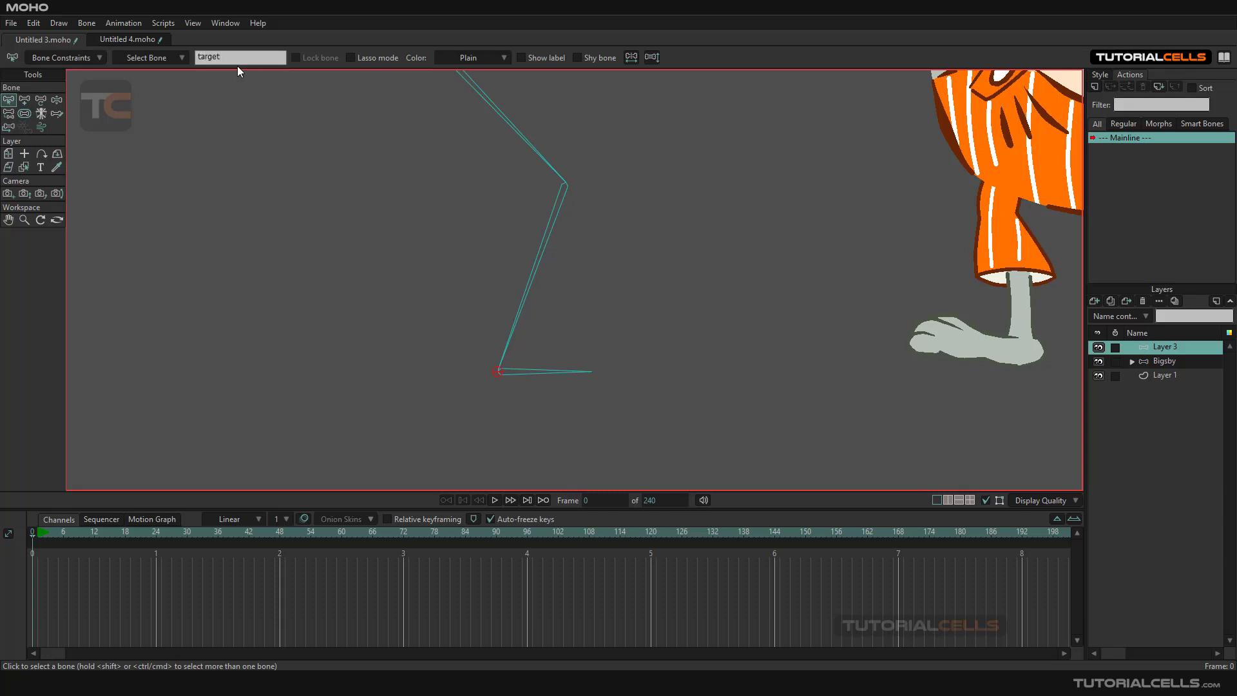
# Confirm the name 'target', then set it as lower leg bone B2's IK target
pyautogui.press('Return')
pyautogui.click(527, 299)
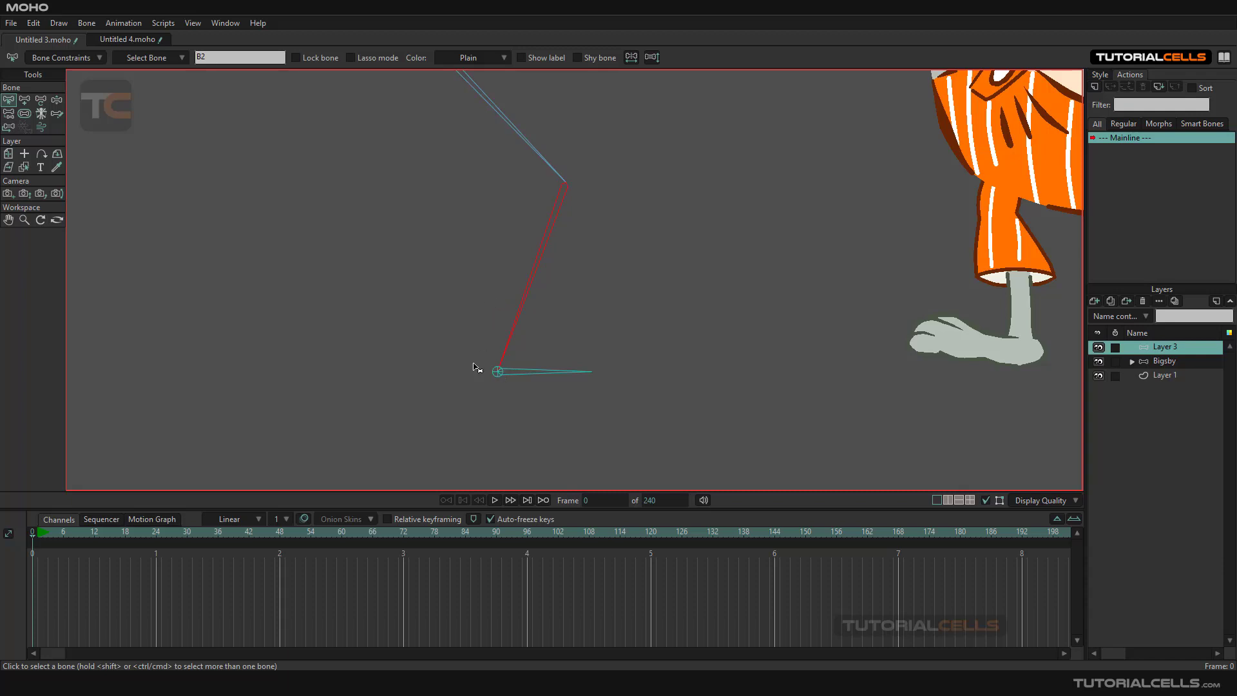
pyautogui.click(56, 57)
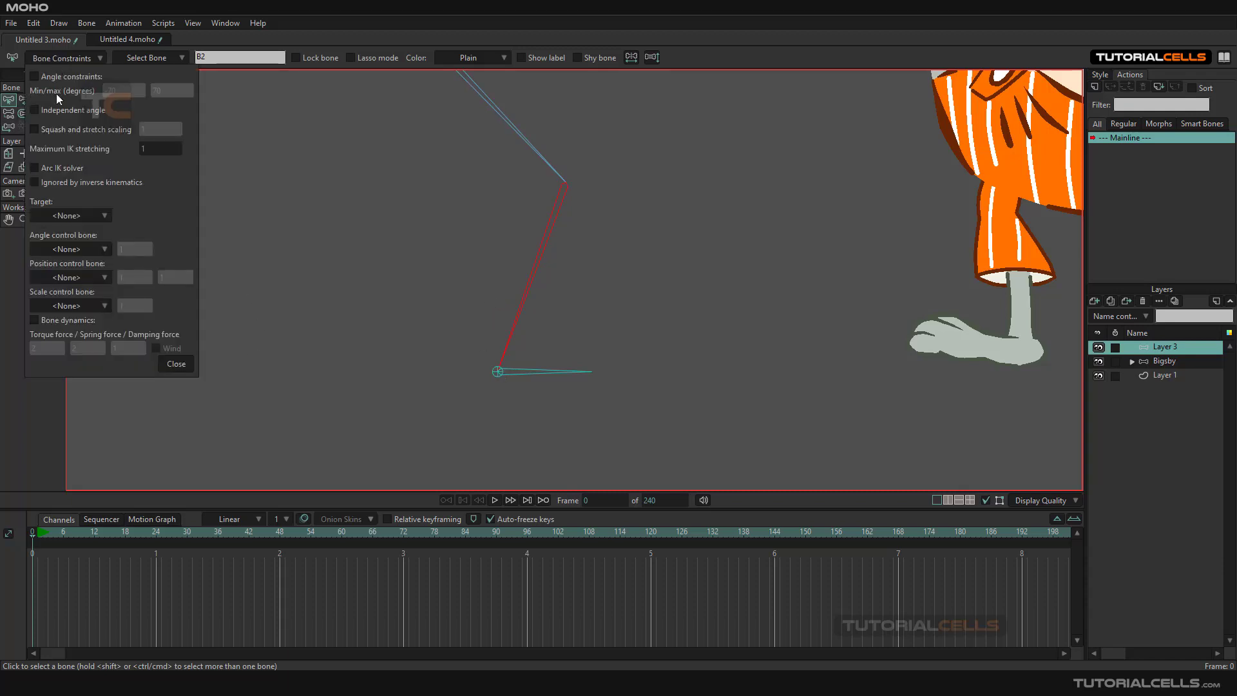
pyautogui.click(56, 216)
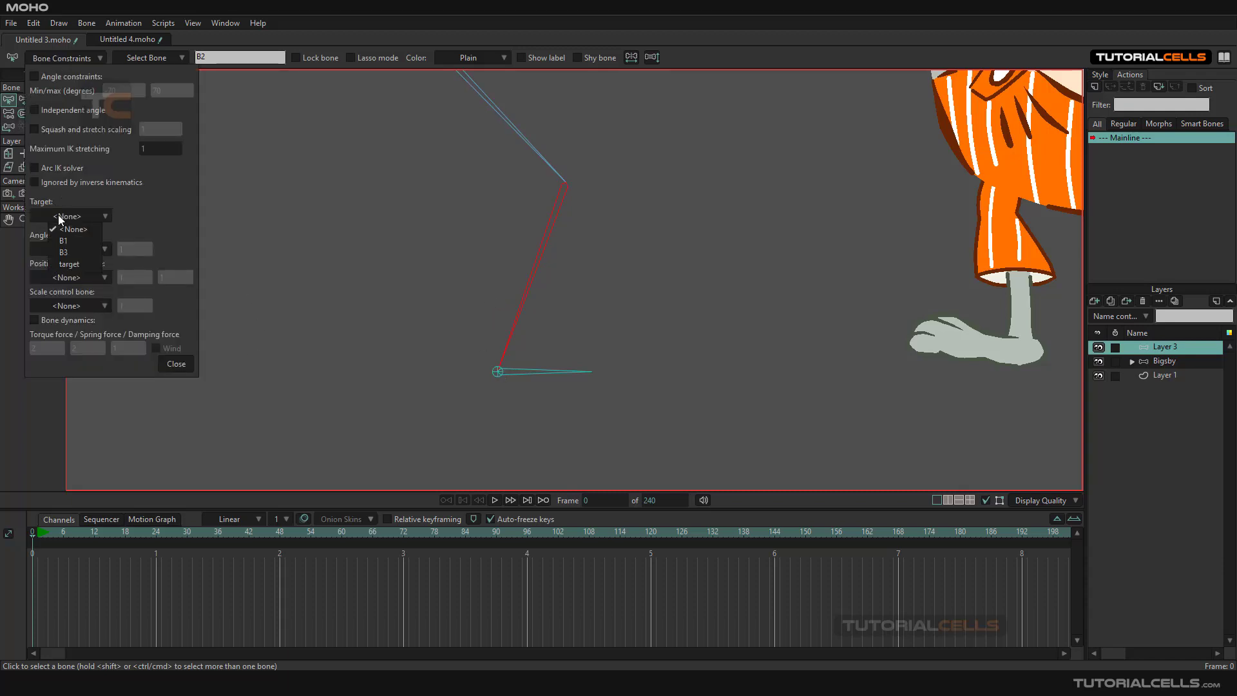
pyautogui.click(71, 264)
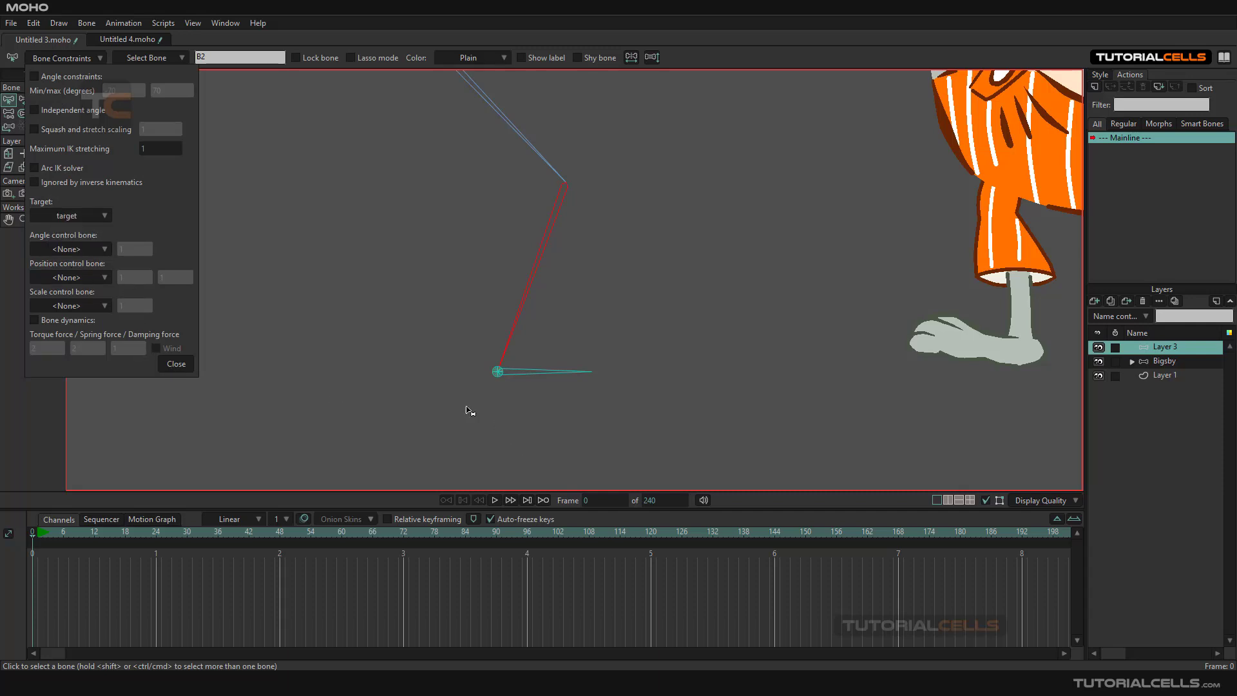
pyautogui.click(184, 366)
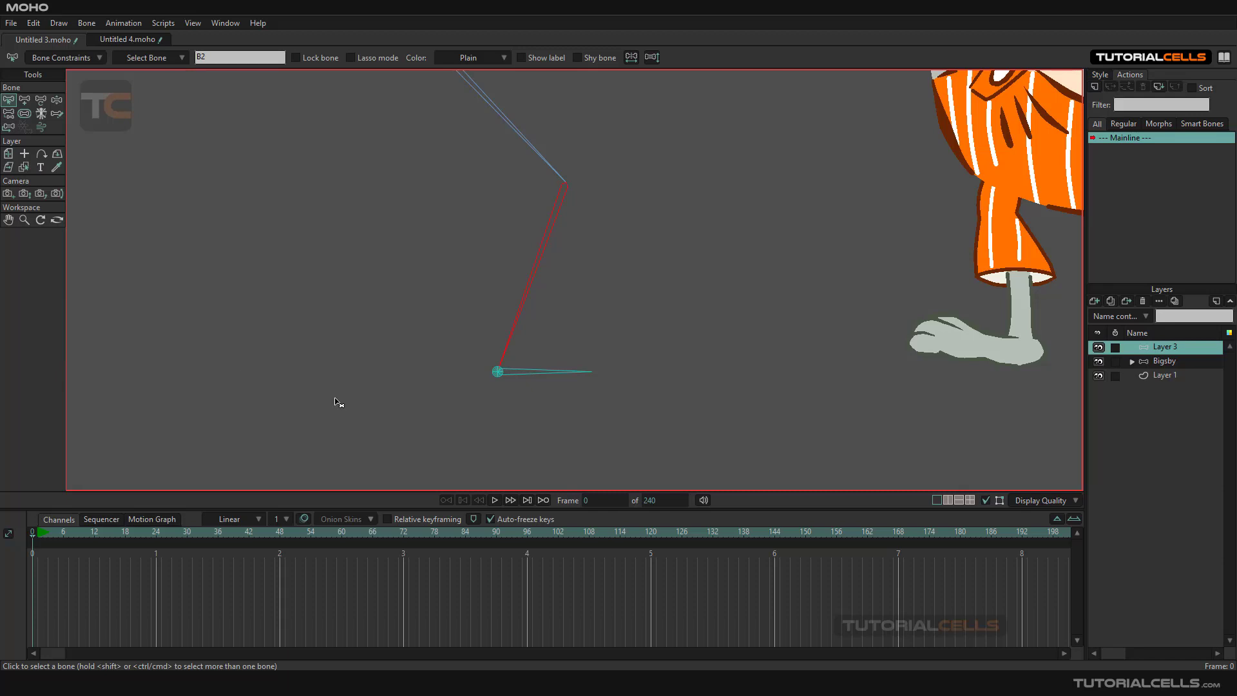
pyautogui.click(495, 376)
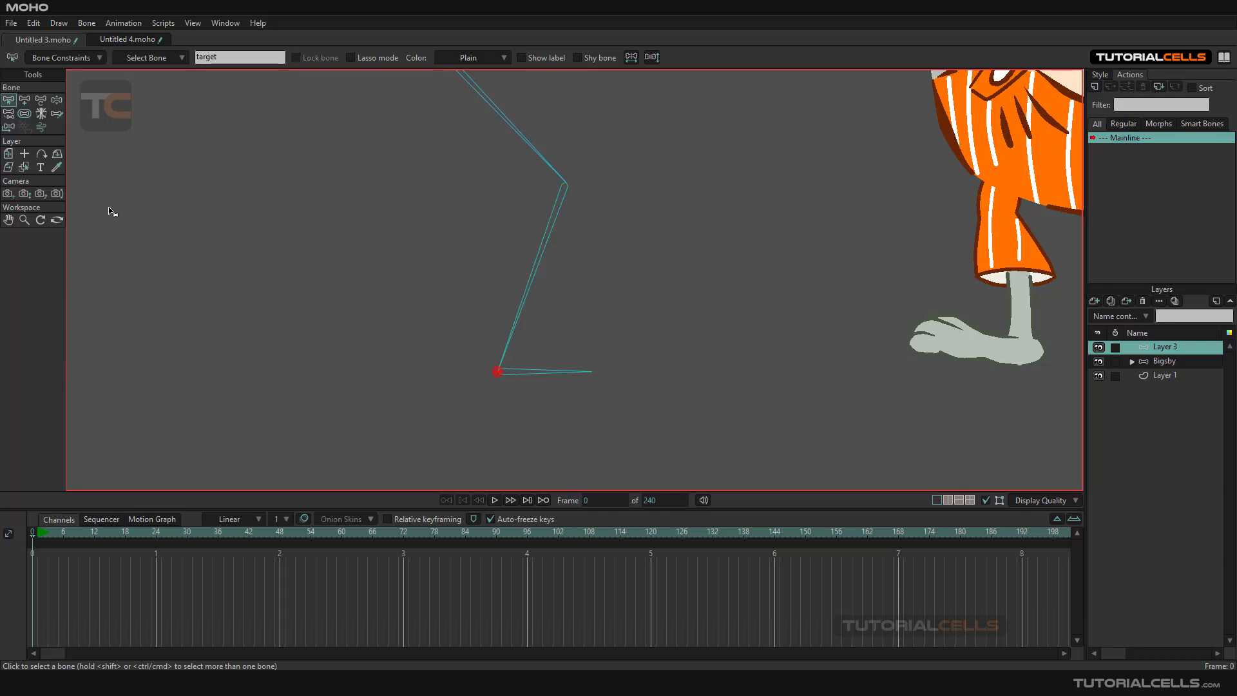
pyautogui.click(56, 101)
# Drag the ankle target several times to bend the knee, then select foot bone B3
pyautogui.moveTo(495, 374)
pyautogui.mouseDown()
pyautogui.moveTo(510, 303)
pyautogui.moveTo(484, 368)
pyautogui.moveTo(512, 288)
pyautogui.moveTo(472, 369)
pyautogui.mouseUp()
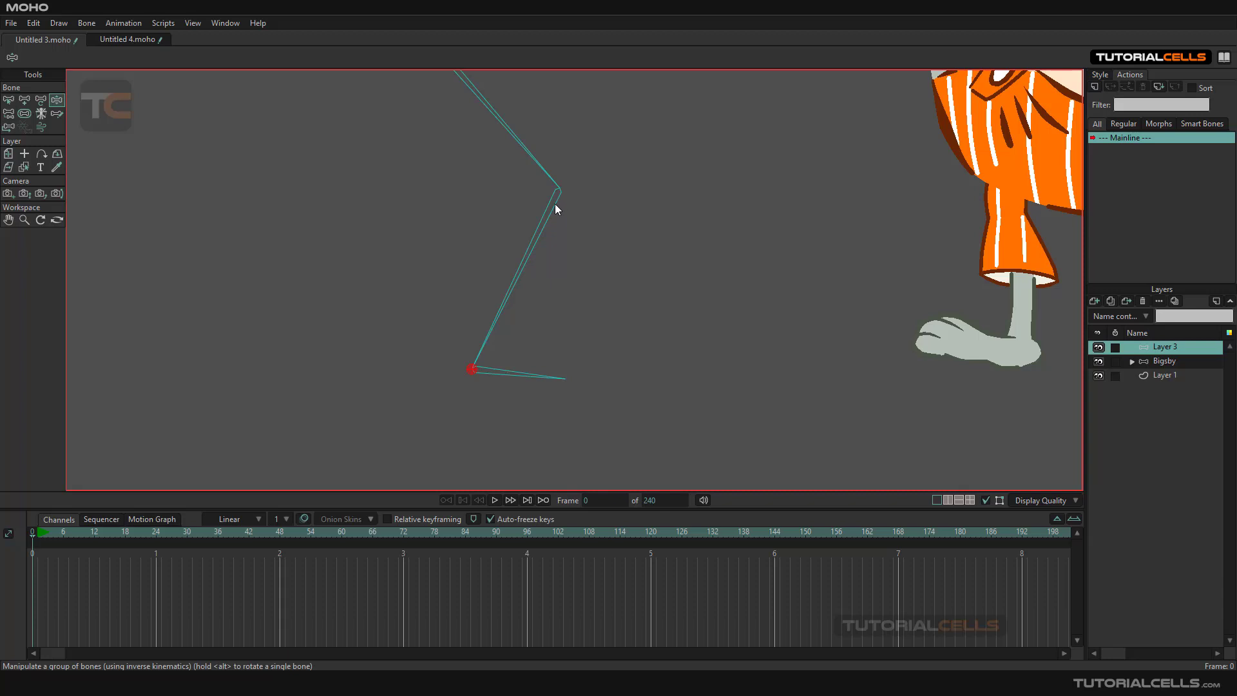
pyautogui.click(541, 227)
pyautogui.click(469, 368)
pyautogui.moveTo(469, 373); pyautogui.dragTo(475, 346)
pyautogui.scroll(-2, 462, 312)
pyautogui.scroll(1, 489, 343)
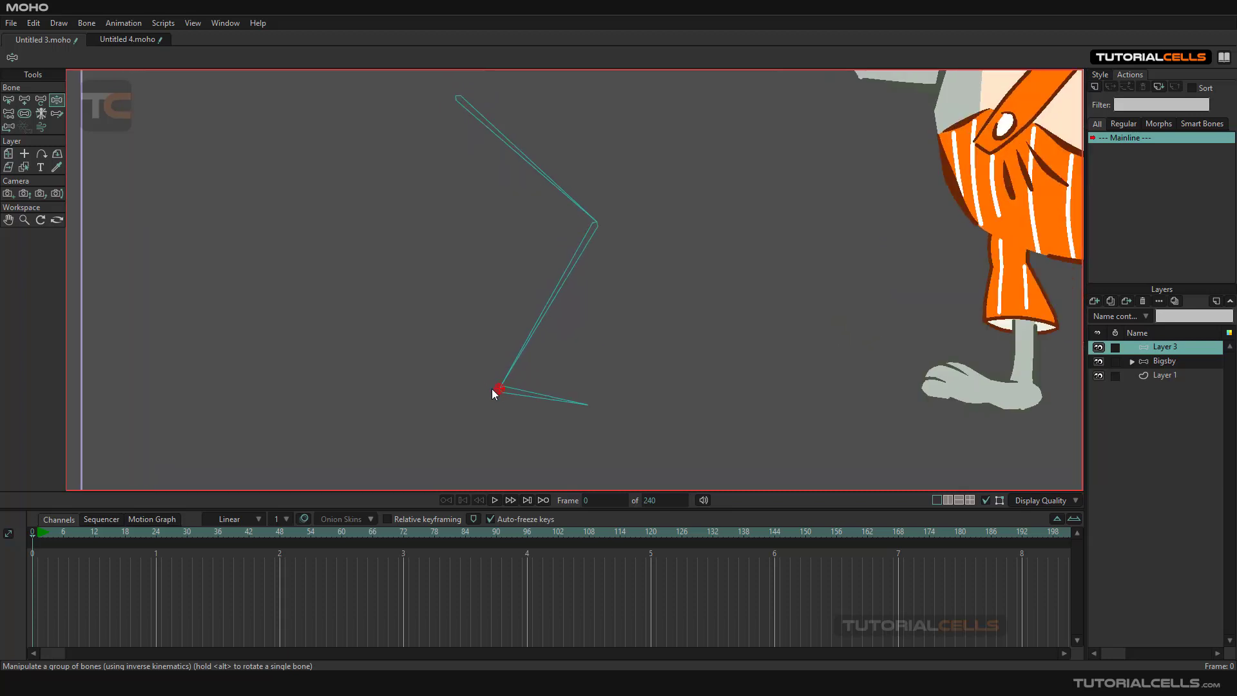
pyautogui.moveTo(492, 388); pyautogui.dragTo(527, 412)
pyautogui.click(585, 414)
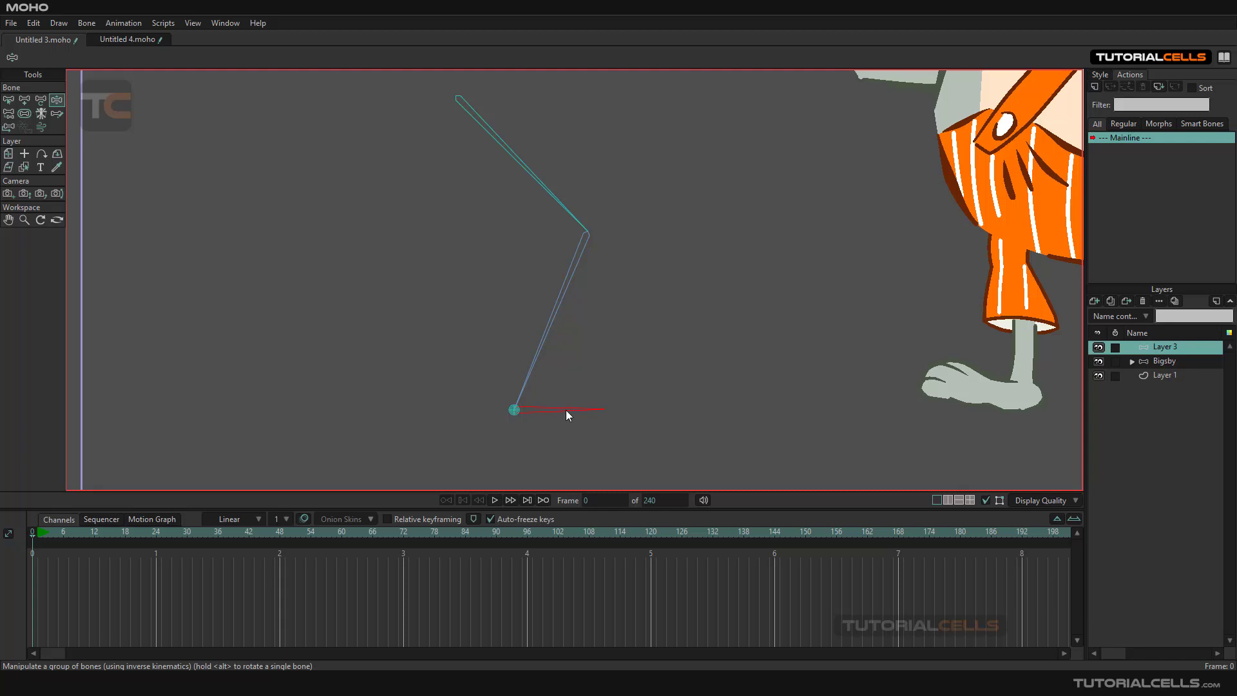
# Review the bone constraint settings, then select the ankle target bone
pyautogui.click(8, 100)
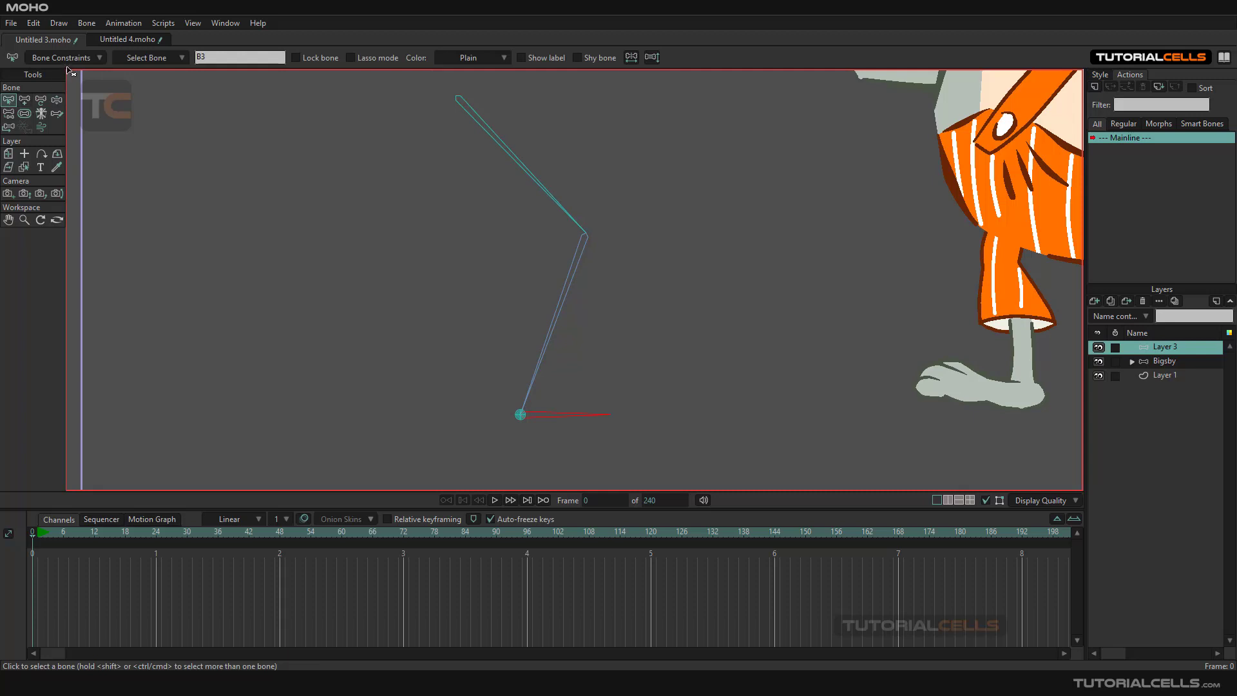
pyautogui.click(75, 58)
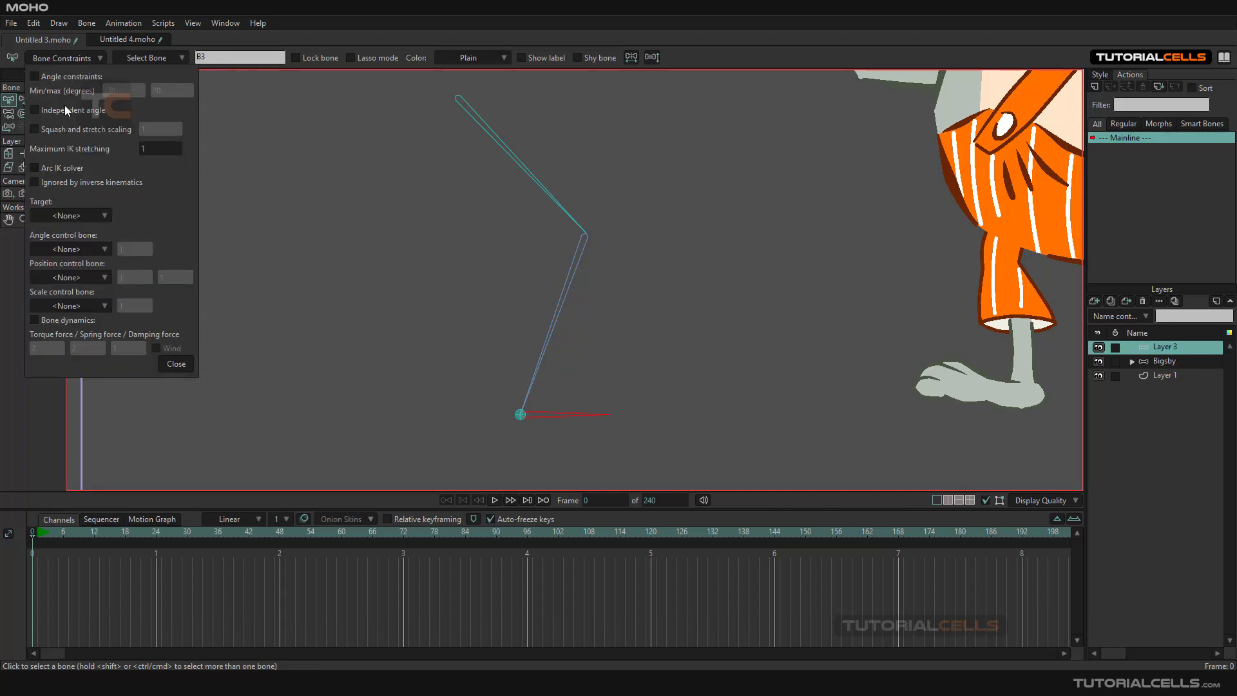
pyautogui.click(172, 364)
pyautogui.click(523, 416)
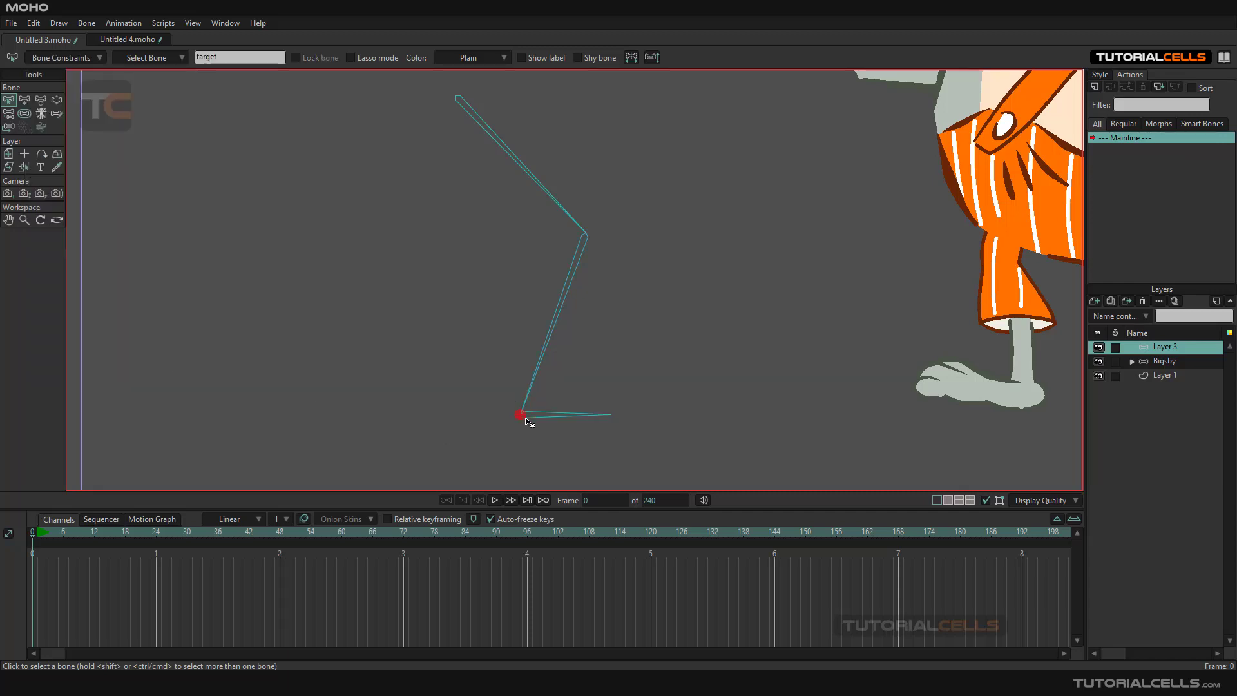
# Drag the target up and around so the IK leg bends to follow it
pyautogui.click(56, 100)
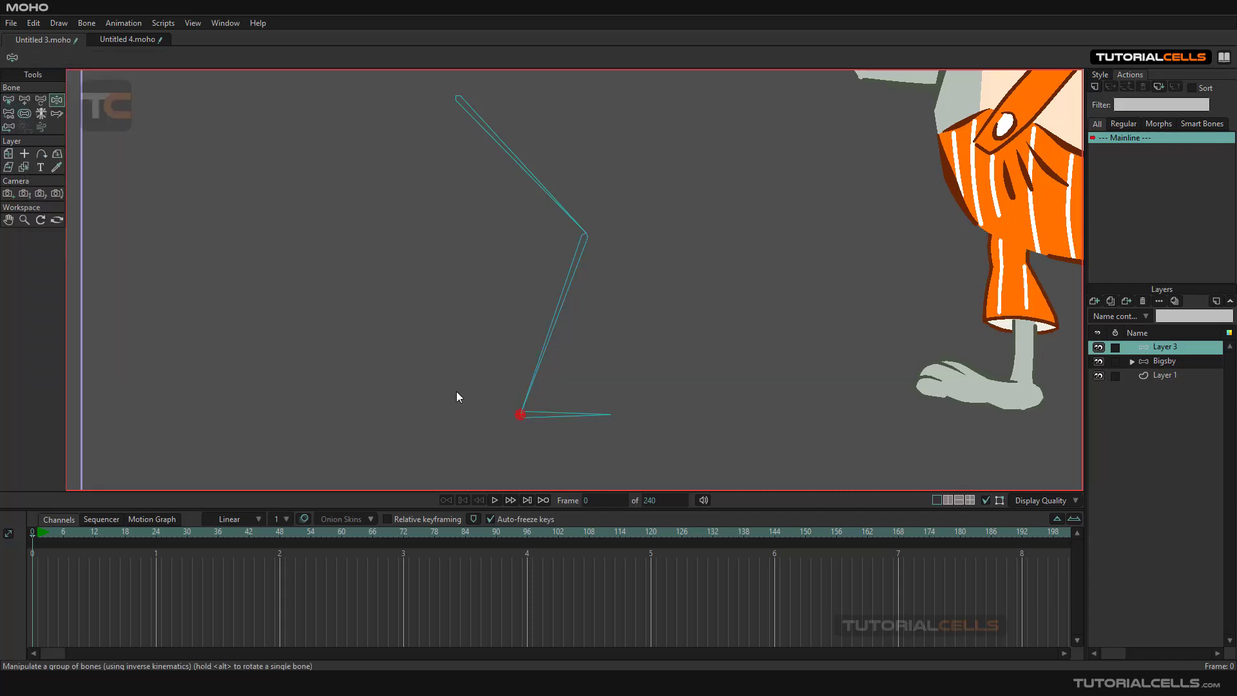
pyautogui.moveTo(518, 417); pyautogui.dragTo(545, 396)
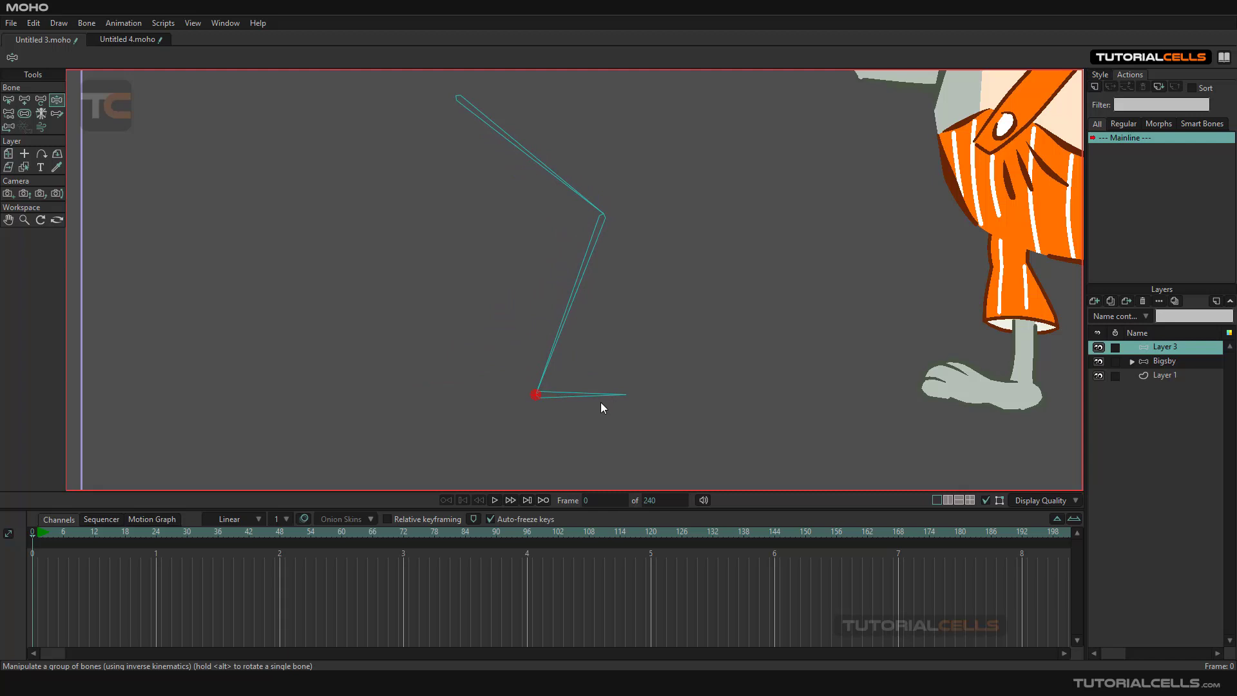
pyautogui.moveTo(539, 394); pyautogui.dragTo(527, 381)
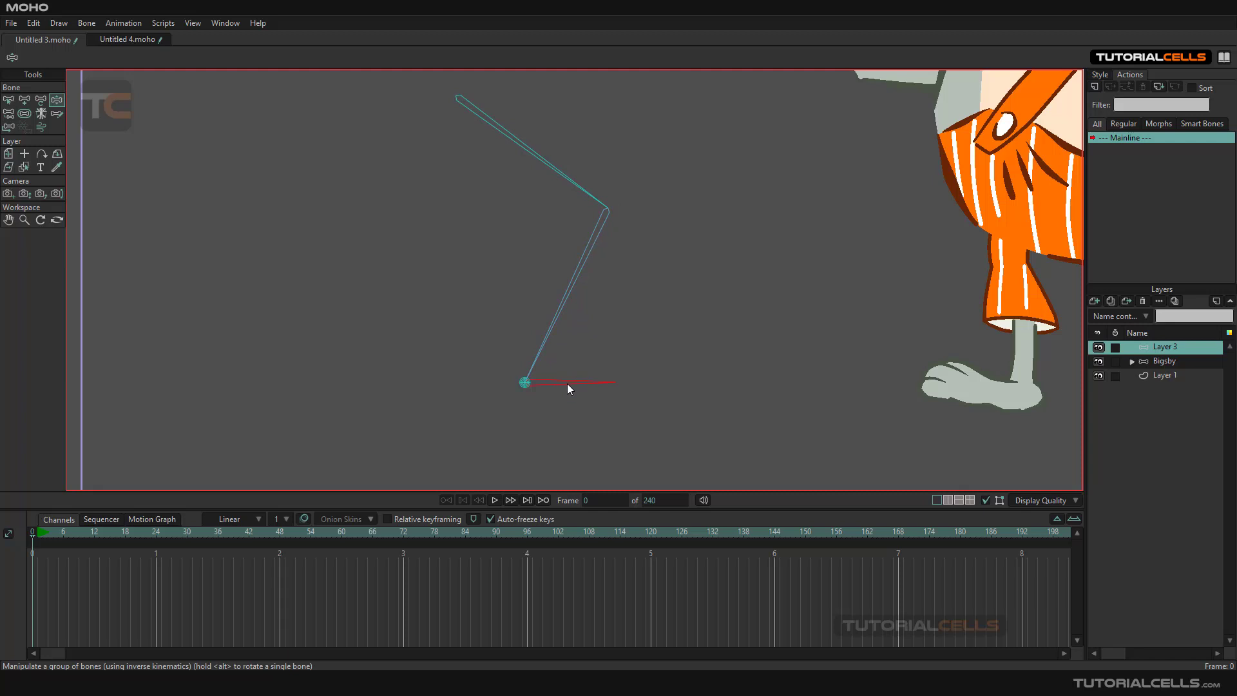
# Go to frame 1, check the bone constraints, and select the small target bone
pyautogui.click(31, 536)
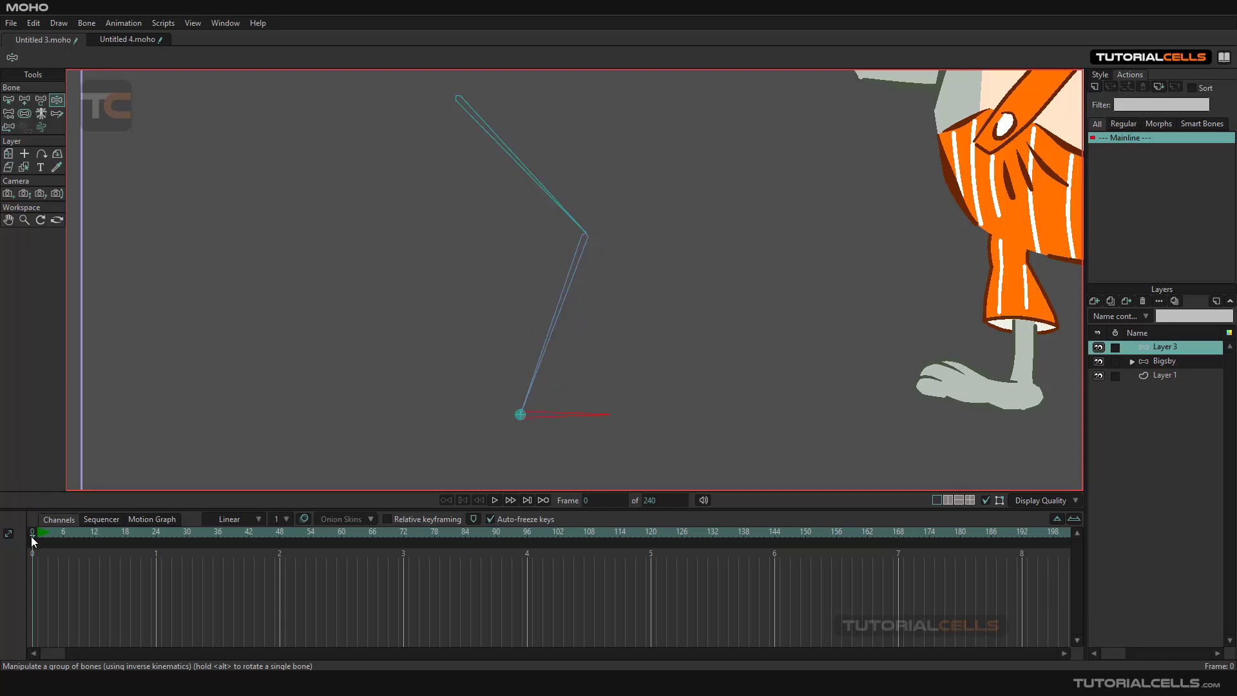
pyautogui.click(36, 535)
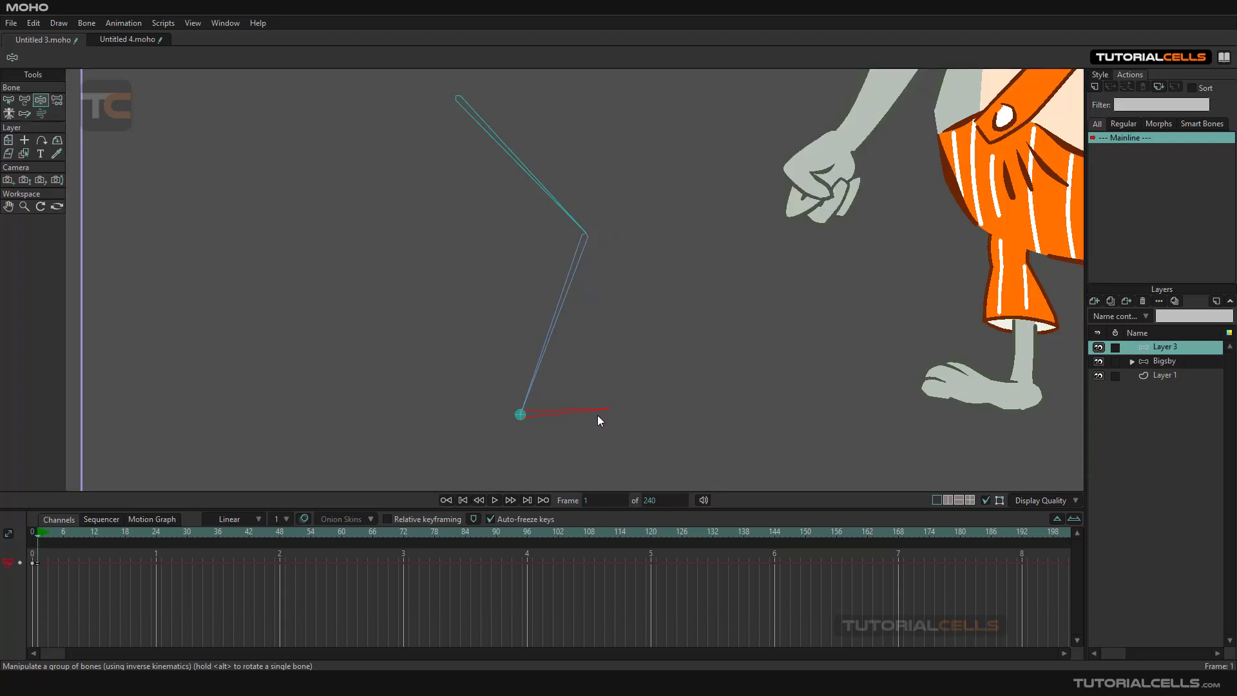
pyautogui.click(8, 100)
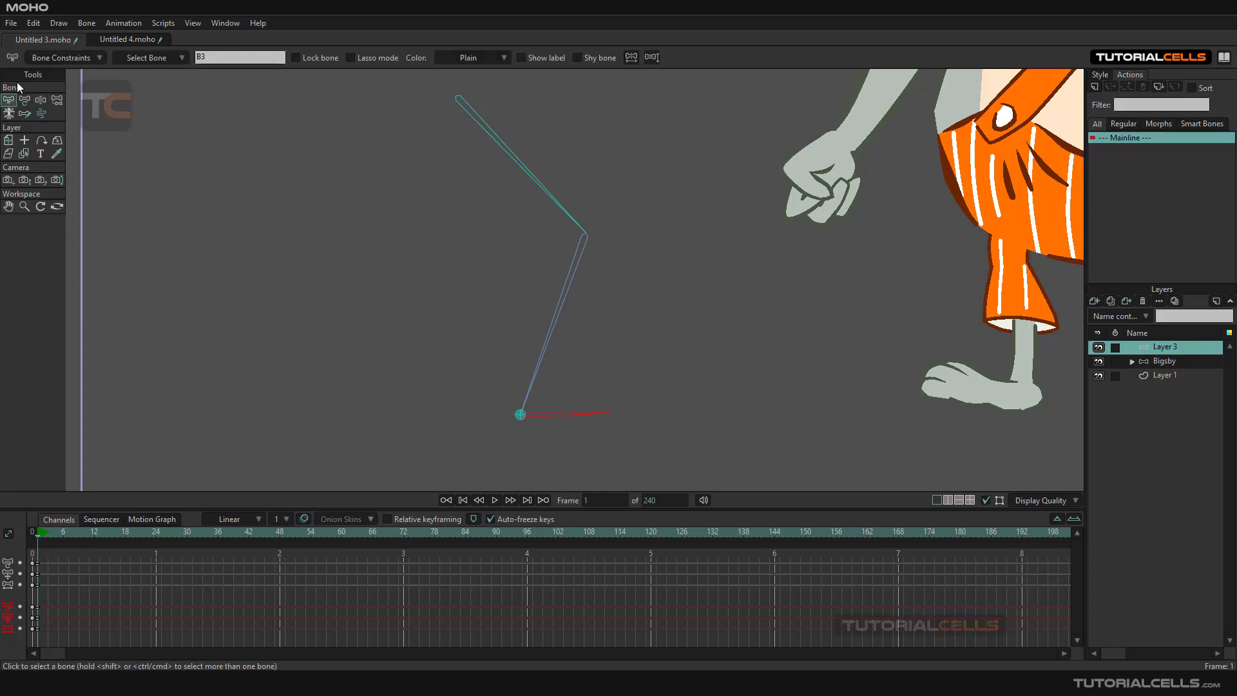
pyautogui.click(49, 58)
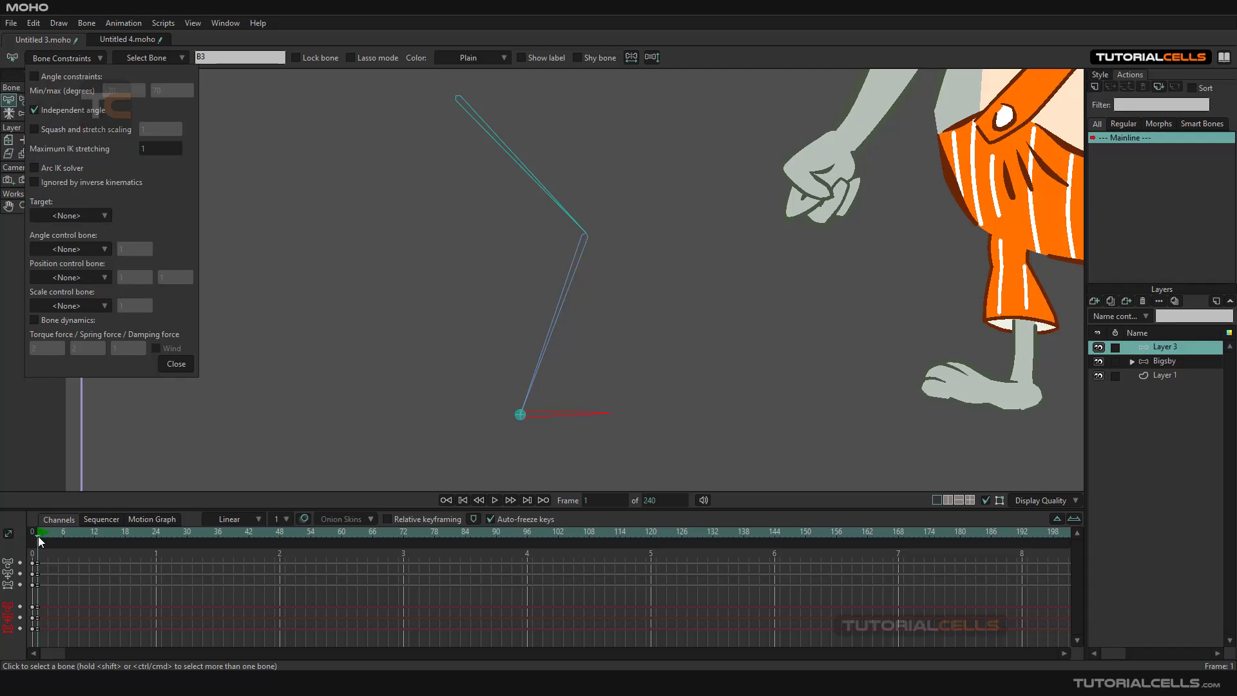
pyautogui.click(176, 364)
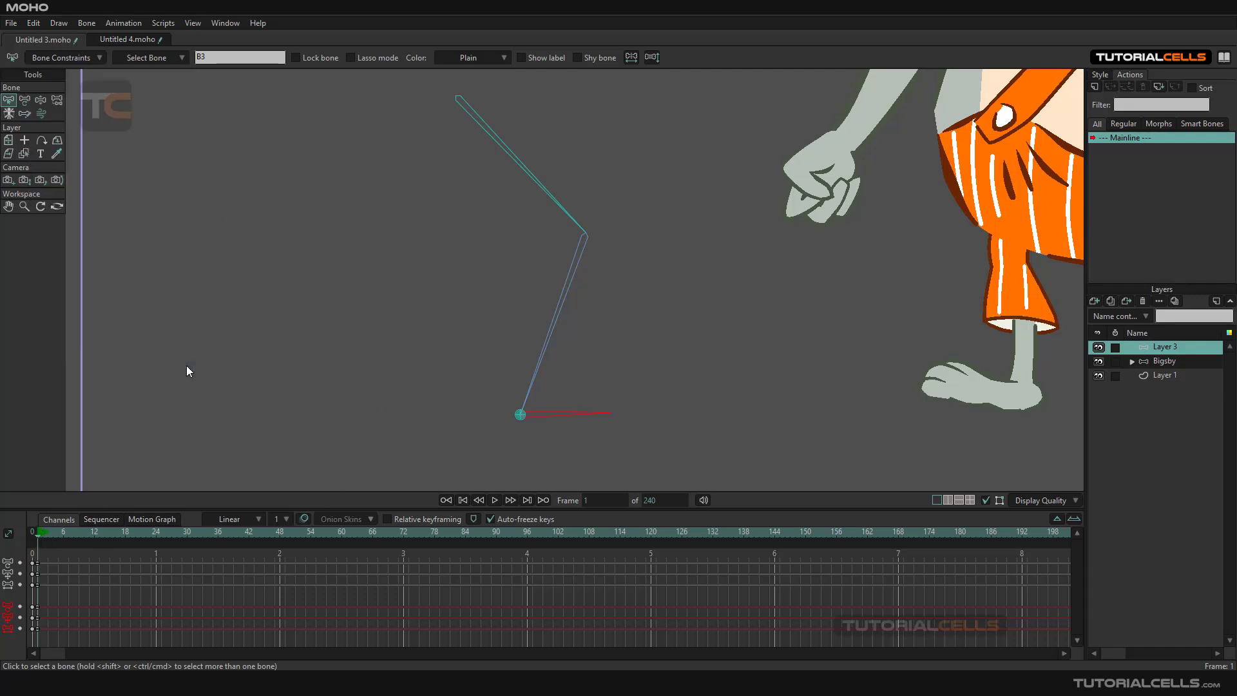
pyautogui.click(519, 416)
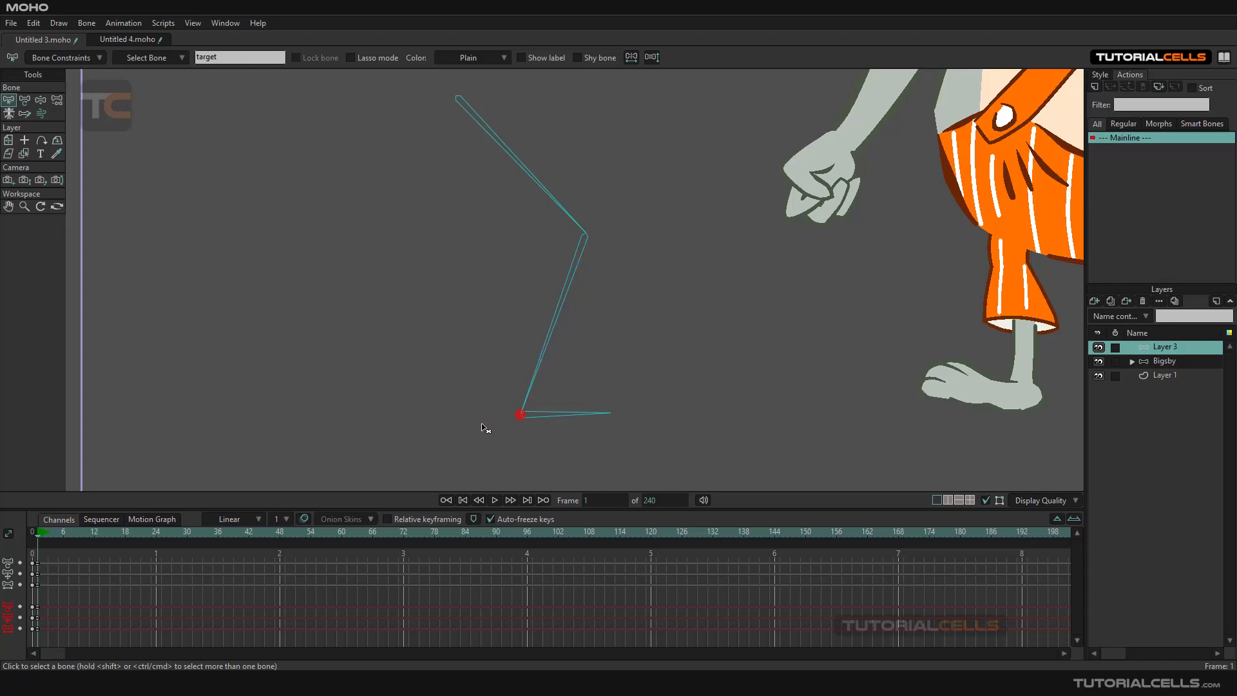
# On frame 1, drag the ankle target so the test leg's knee bends sharply right
pyautogui.click(41, 102)
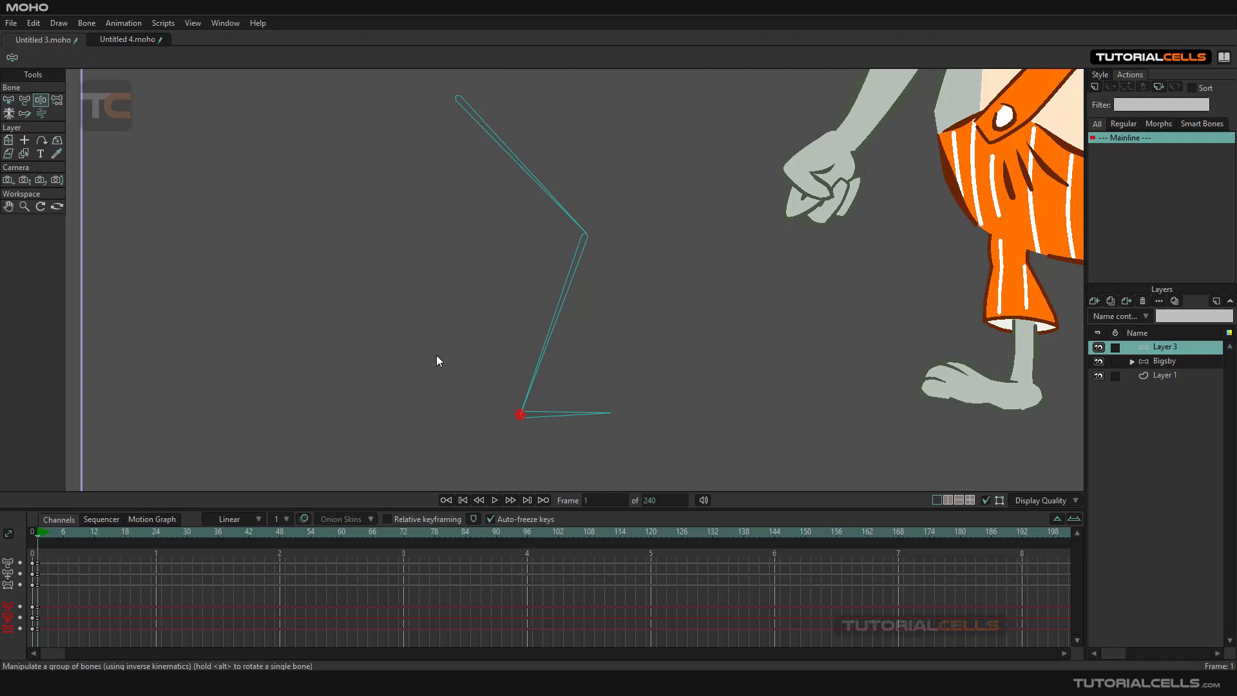
pyautogui.moveTo(519, 416); pyautogui.dragTo(500, 399)
pyautogui.scroll(-3, 501, 399)
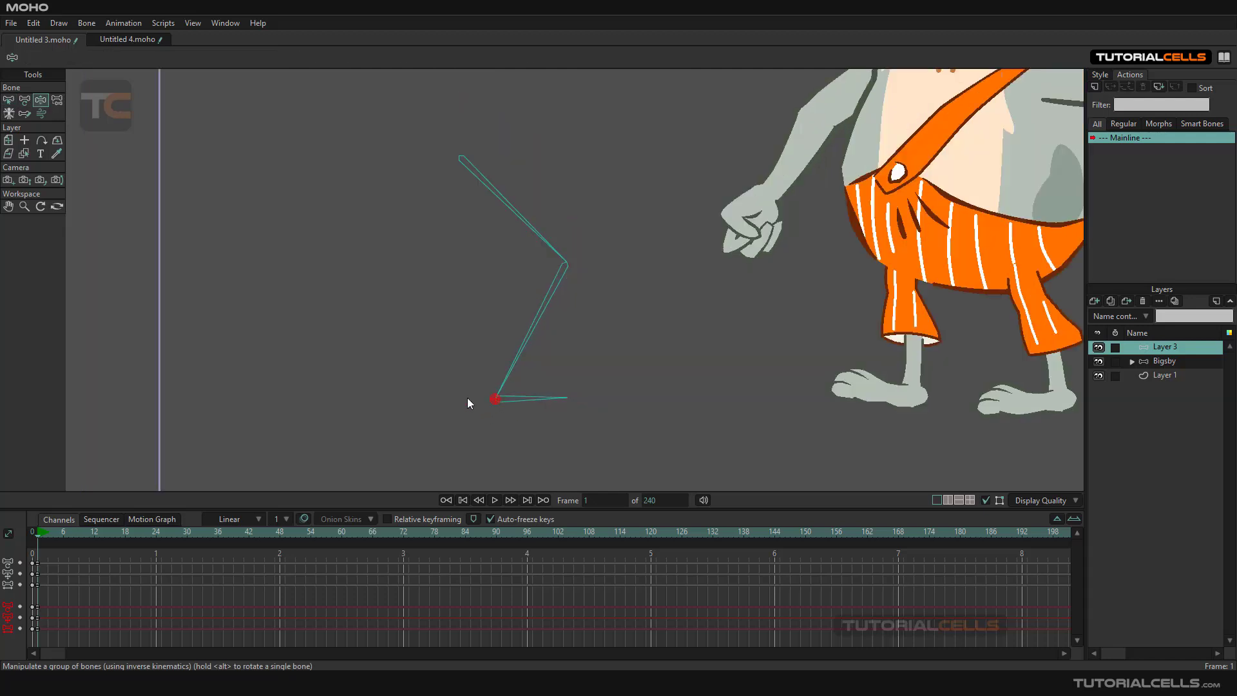
pyautogui.scroll(2, 482, 349)
pyautogui.moveTo(521, 288); pyautogui.dragTo(479, 316)
pyautogui.scroll(2, 459, 245)
pyautogui.scroll(-2, 490, 290)
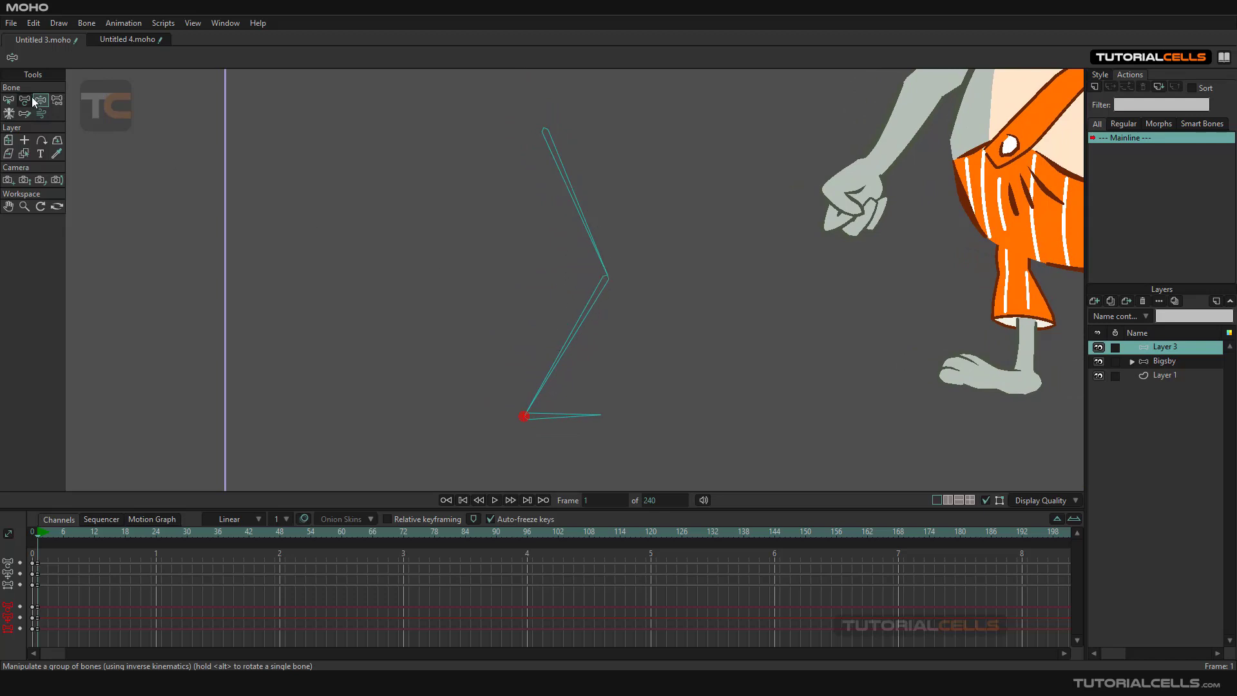
# Select the two upper leg bones and set their Maximum IK stretching to 2
pyautogui.click(8, 100)
pyautogui.moveTo(506, 212); pyautogui.dragTo(621, 301)
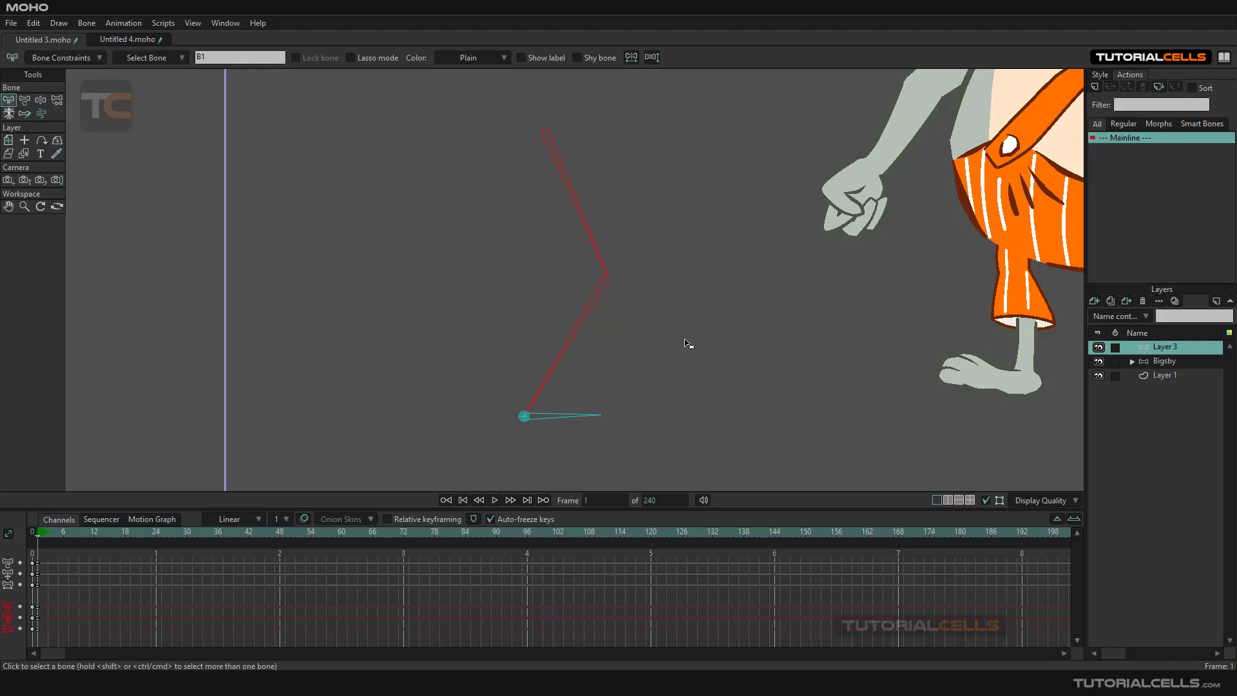
pyautogui.click(94, 57)
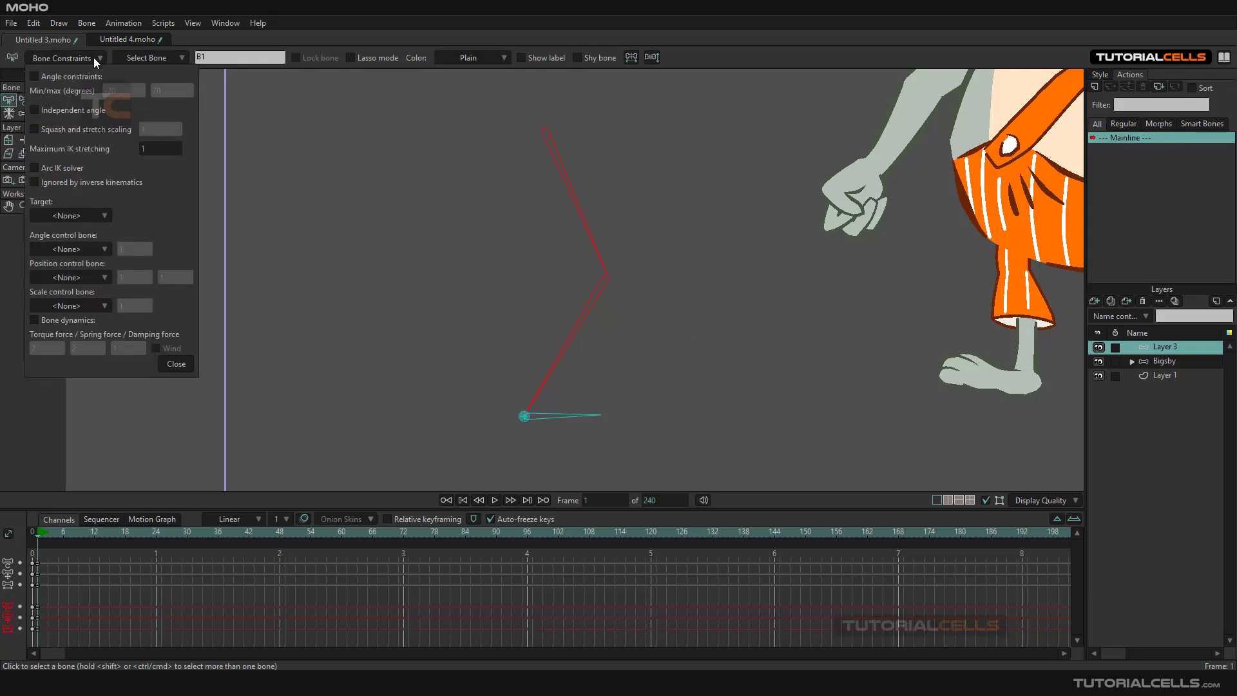
pyautogui.click(162, 150)
pyautogui.write('2')
pyautogui.click(176, 364)
# Pull the foot target far down-left until the Layer 3 leg stretches straight
pyautogui.scroll(-4, 524, 412)
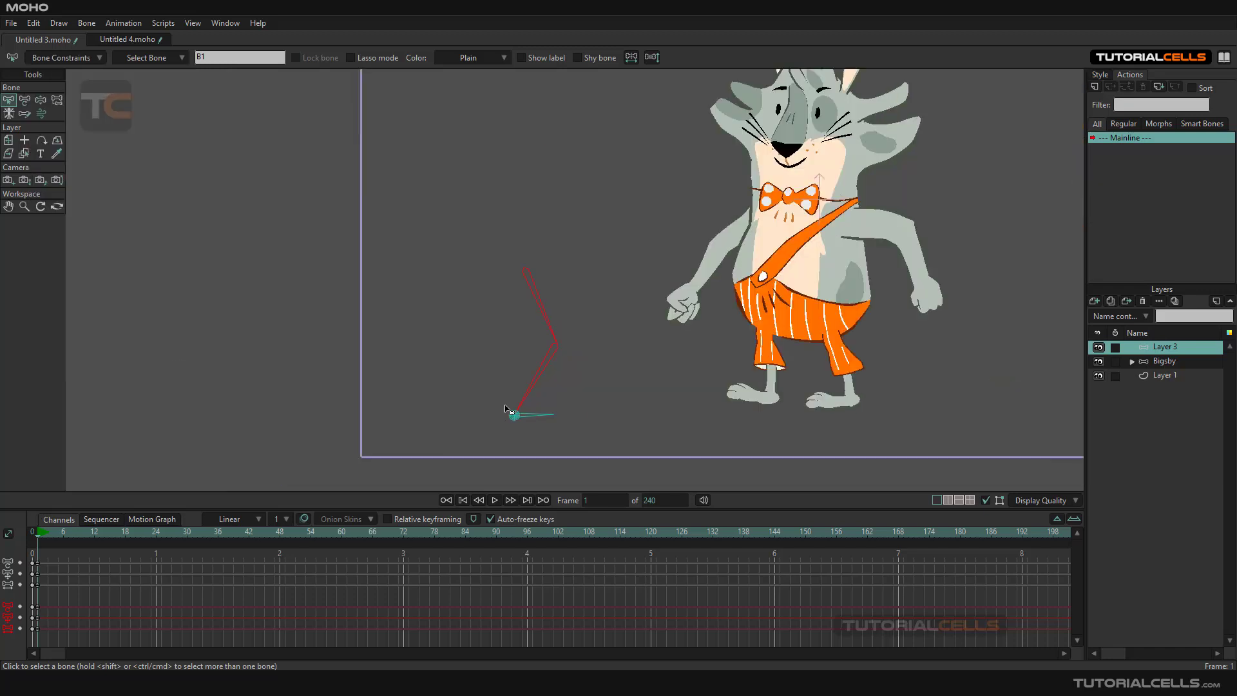
pyautogui.moveTo(508, 405); pyautogui.dragTo(551, 286)
pyautogui.scroll(1, 549, 322)
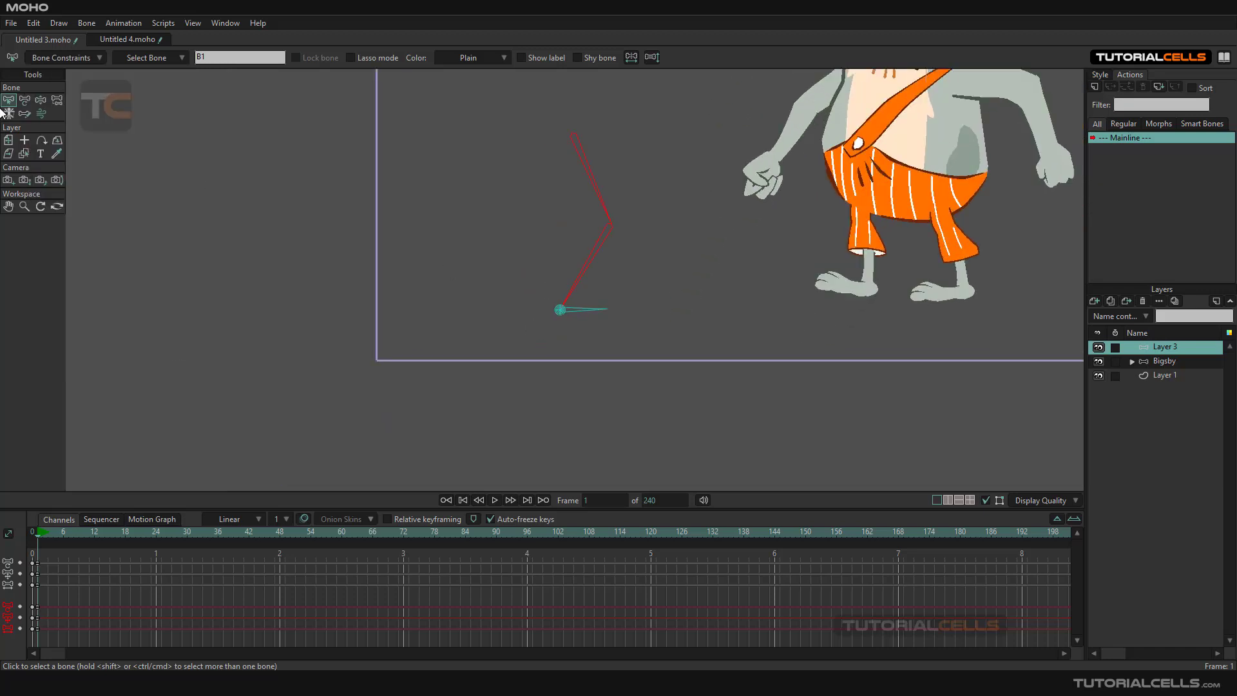
pyautogui.click(40, 100)
pyautogui.moveTo(555, 312); pyautogui.dragTo(454, 447)
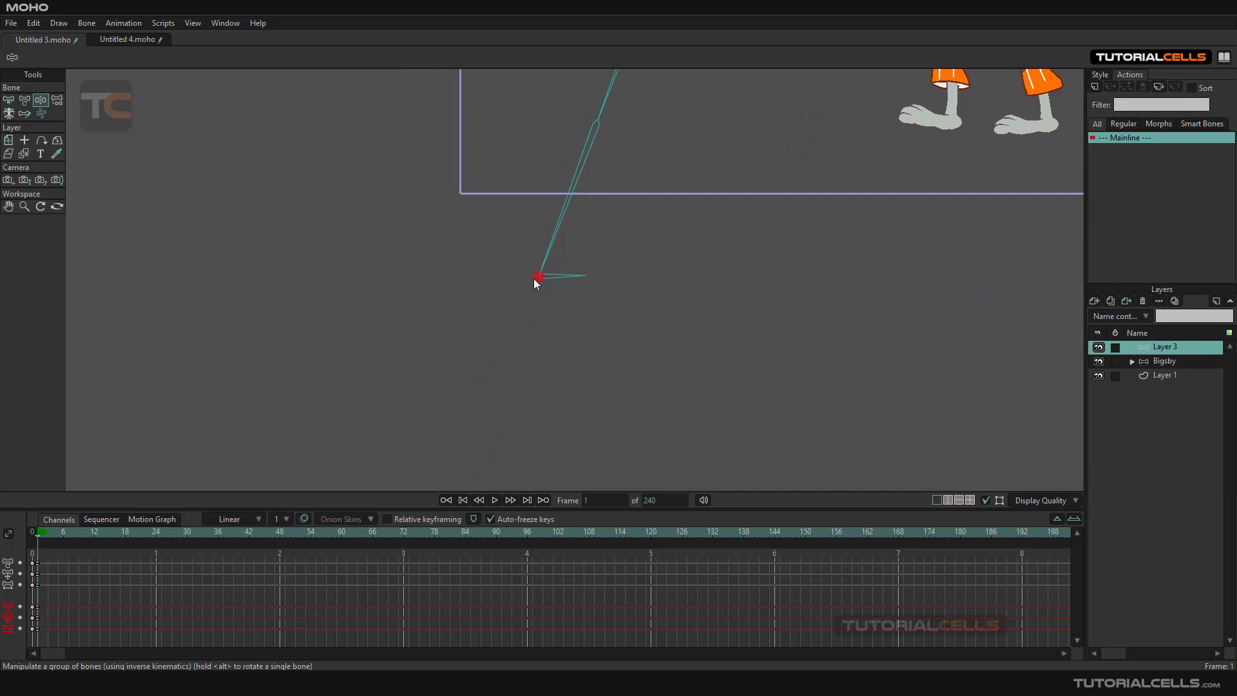
pyautogui.moveTo(538, 278); pyautogui.dragTo(608, 382)
# Bring the foot target back so the leg returns to a bent-knee pose
pyautogui.scroll(-2, 644, 290)
pyautogui.moveTo(617, 271); pyautogui.dragTo(552, 296)
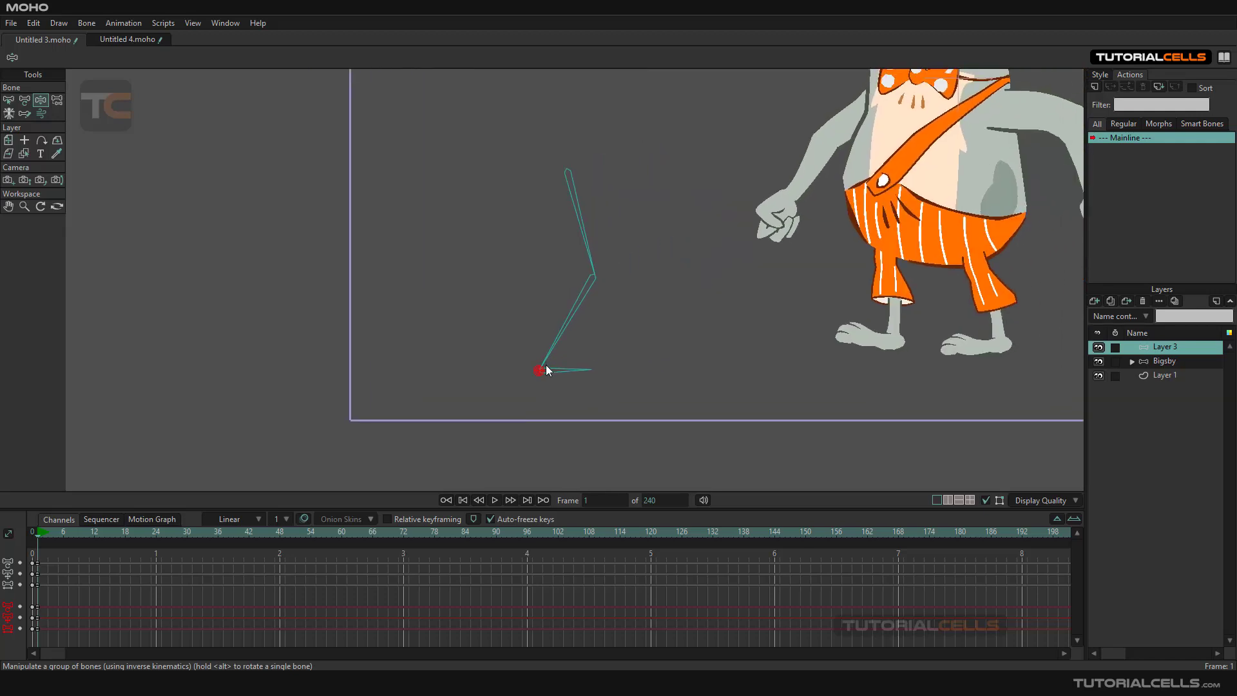
pyautogui.moveTo(546, 364)
pyautogui.mouseDown()
pyautogui.moveTo(622, 313)
pyautogui.moveTo(671, 234)
pyautogui.moveTo(571, 362)
pyautogui.moveTo(525, 392)
pyautogui.moveTo(508, 372)
pyautogui.moveTo(527, 353)
pyautogui.mouseUp()
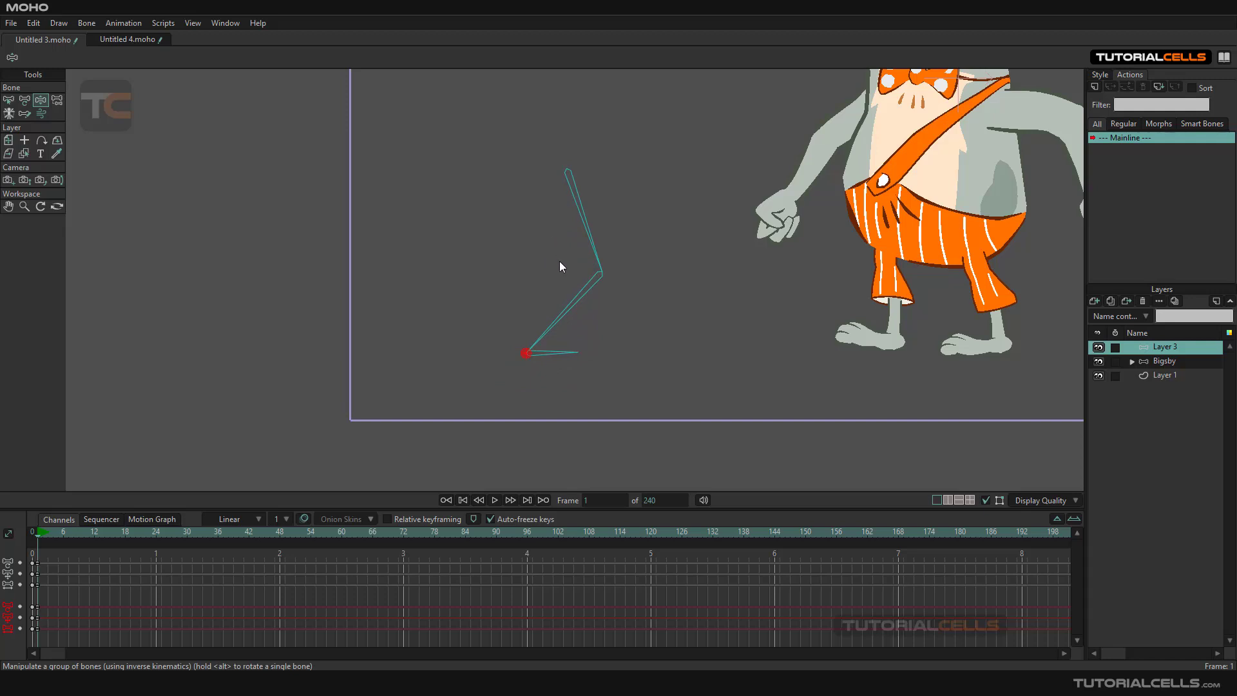
pyautogui.scroll(2, 560, 261)
pyautogui.moveTo(559, 266); pyautogui.dragTo(586, 307)
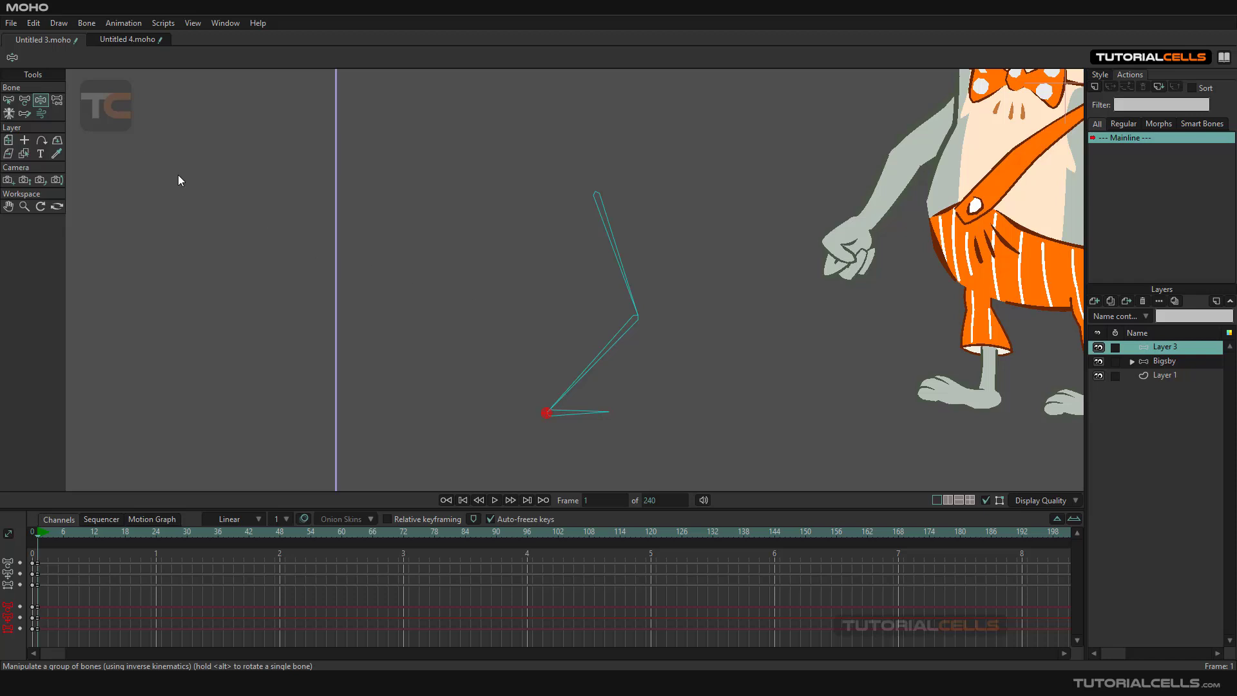
pyautogui.moveTo(617, 288); pyautogui.dragTo(670, 309)
pyautogui.moveTo(554, 431); pyautogui.dragTo(554, 420)
# Turn on angle constraints for knee bone B2, limited to -35 to 35 degrees
pyautogui.click(8, 100)
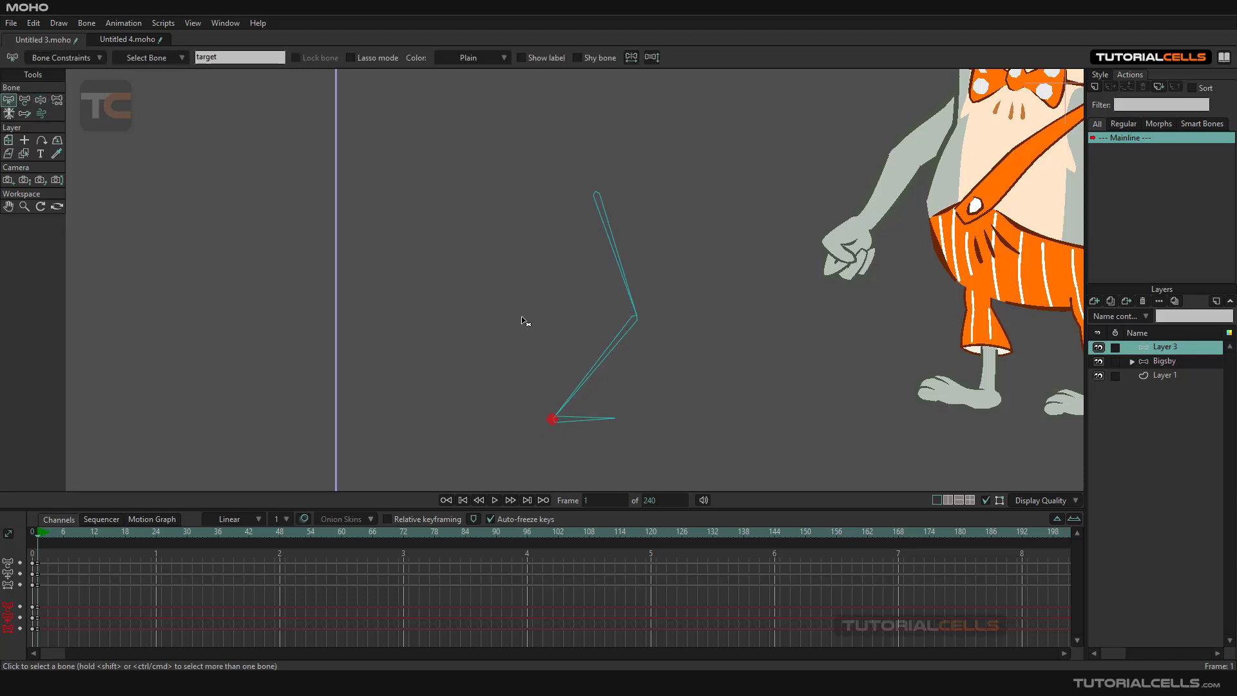
pyautogui.click(605, 357)
pyautogui.click(77, 58)
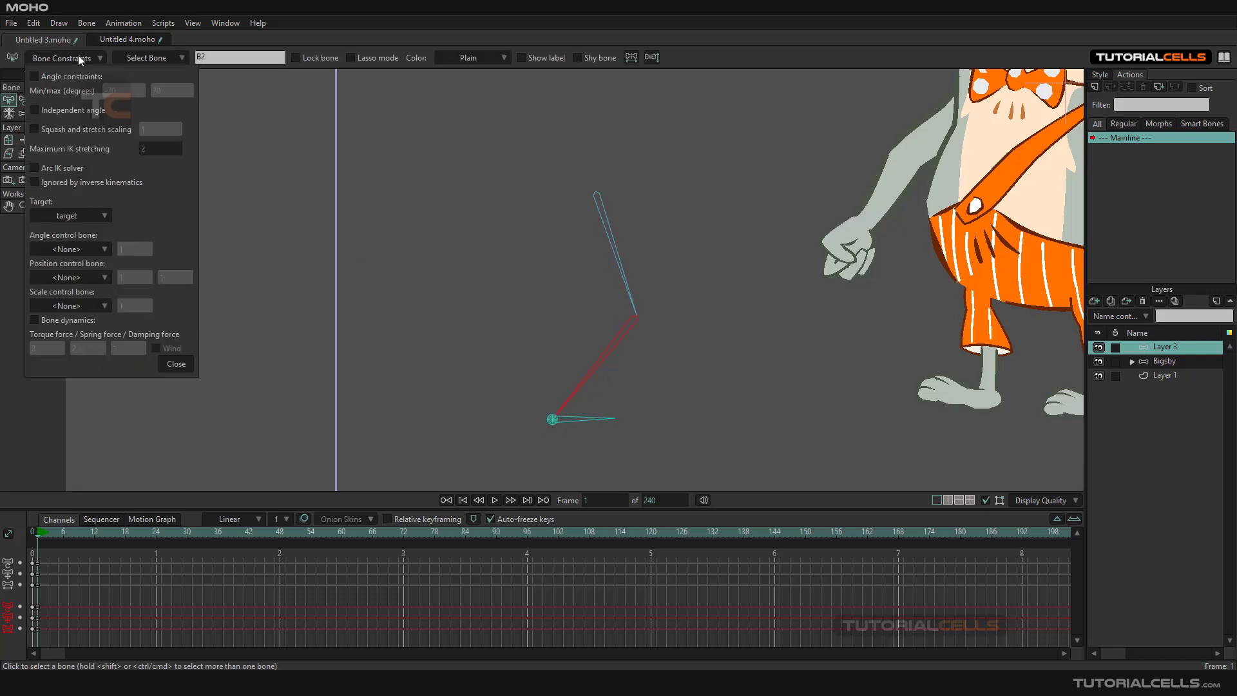
pyautogui.click(66, 78)
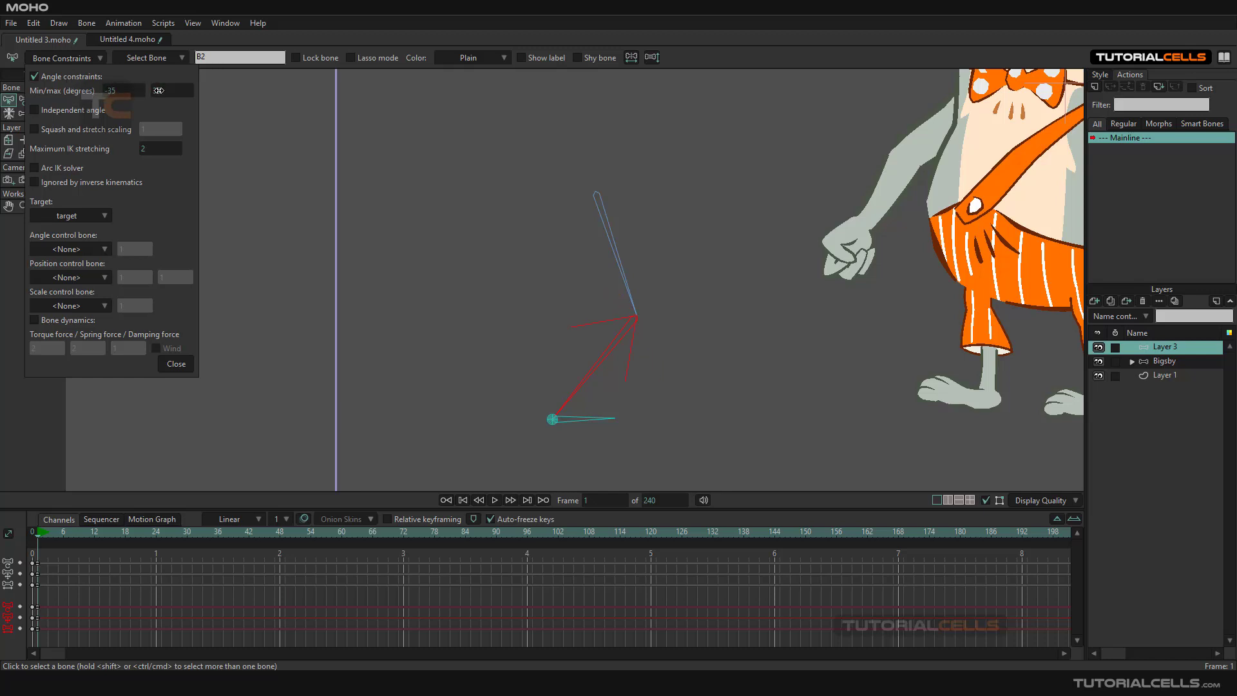
pyautogui.click(175, 363)
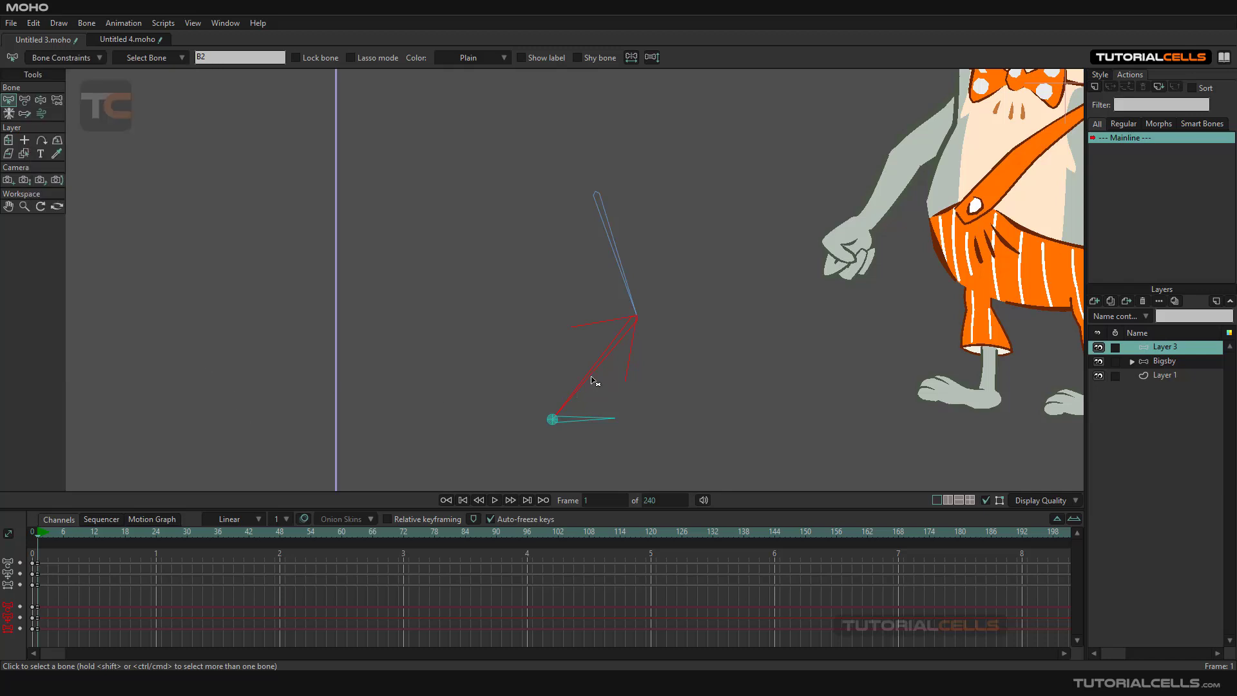
# Move the foot target to test the limited knee, then reselect B2 and review its constraints
pyautogui.click(554, 419)
pyautogui.click(40, 101)
pyautogui.moveTo(560, 419)
pyautogui.mouseDown()
pyautogui.moveTo(575, 335)
pyautogui.moveTo(603, 420)
pyautogui.moveTo(709, 368)
pyautogui.moveTo(563, 295)
pyautogui.moveTo(588, 424)
pyautogui.moveTo(577, 336)
pyautogui.moveTo(574, 408)
pyautogui.moveTo(575, 332)
pyautogui.moveTo(559, 425)
pyautogui.moveTo(566, 307)
pyautogui.moveTo(576, 404)
pyautogui.mouseUp()
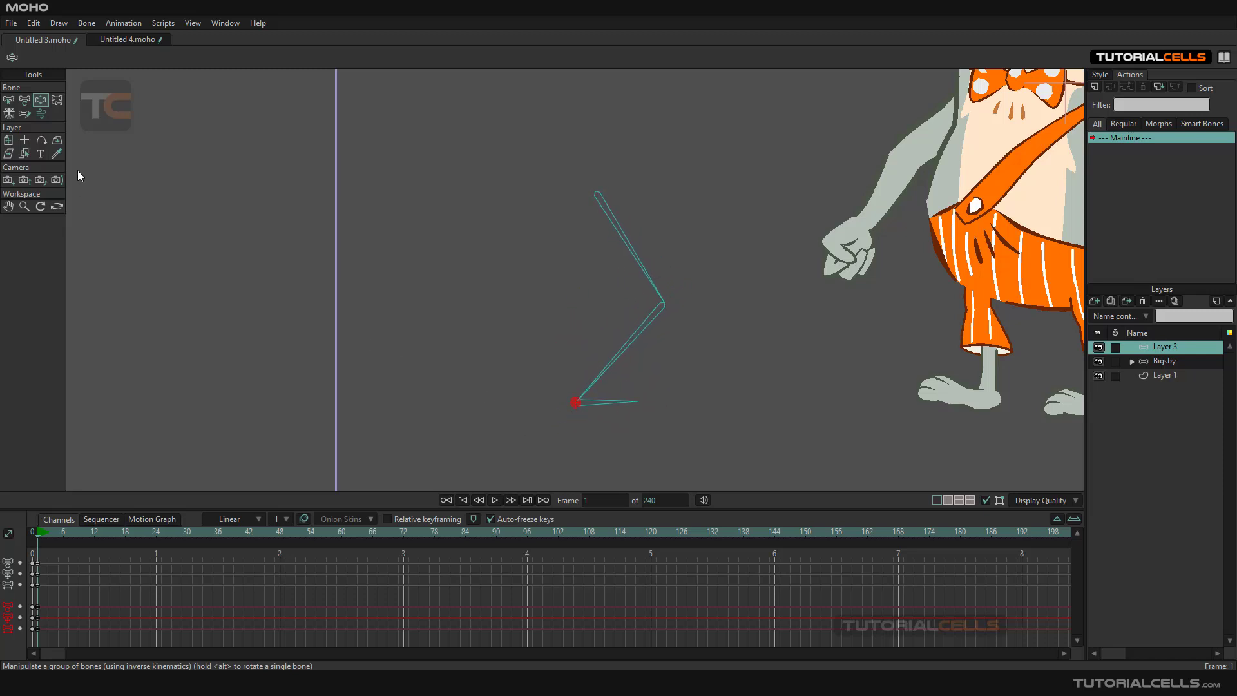
pyautogui.click(9, 100)
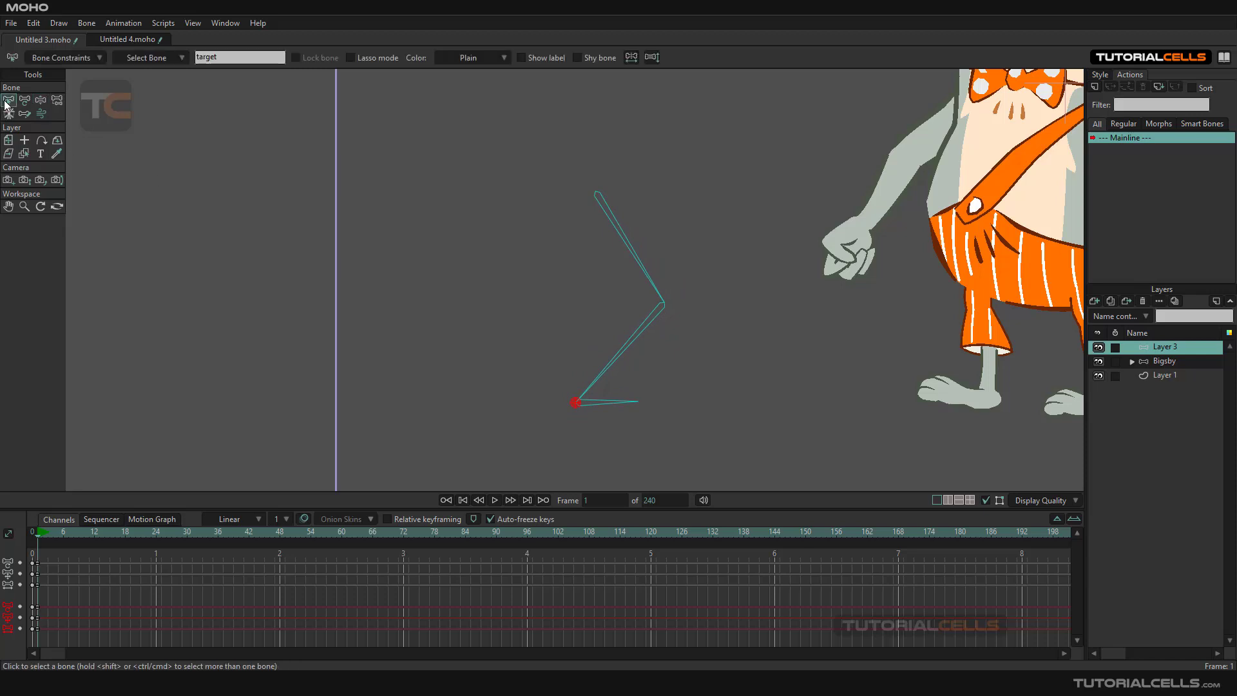
pyautogui.click(639, 332)
pyautogui.click(71, 58)
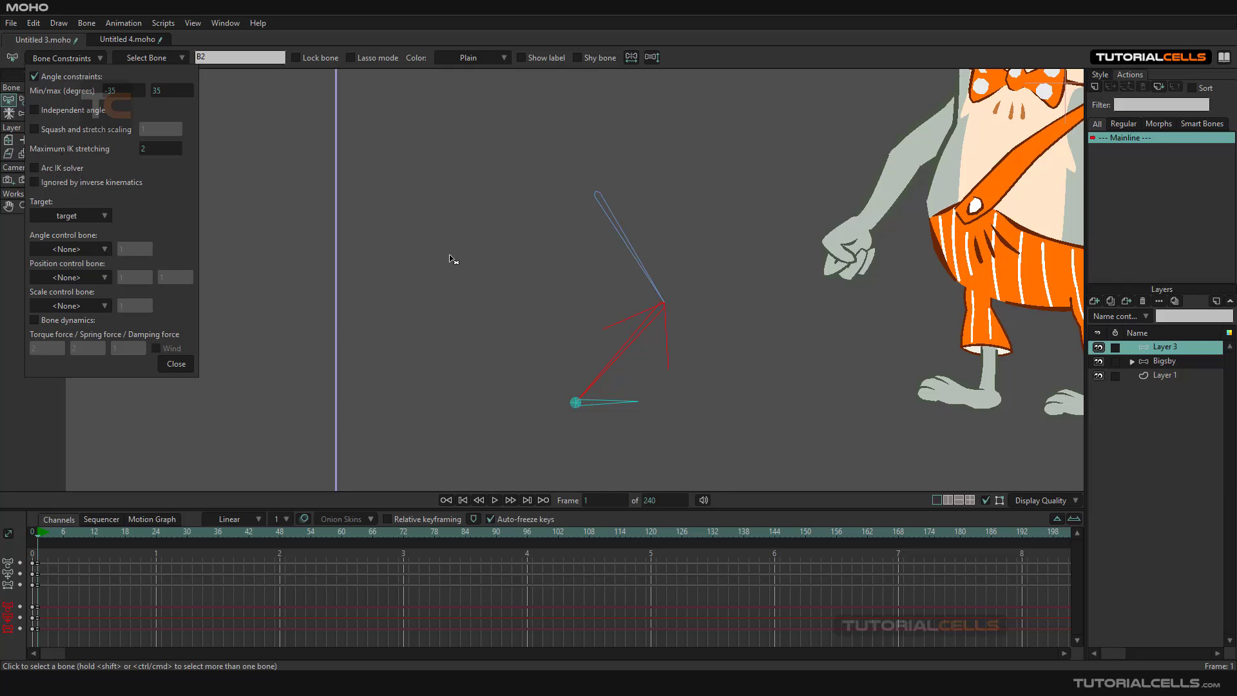
pyautogui.moveTo(453, 258); pyautogui.dragTo(566, 261)
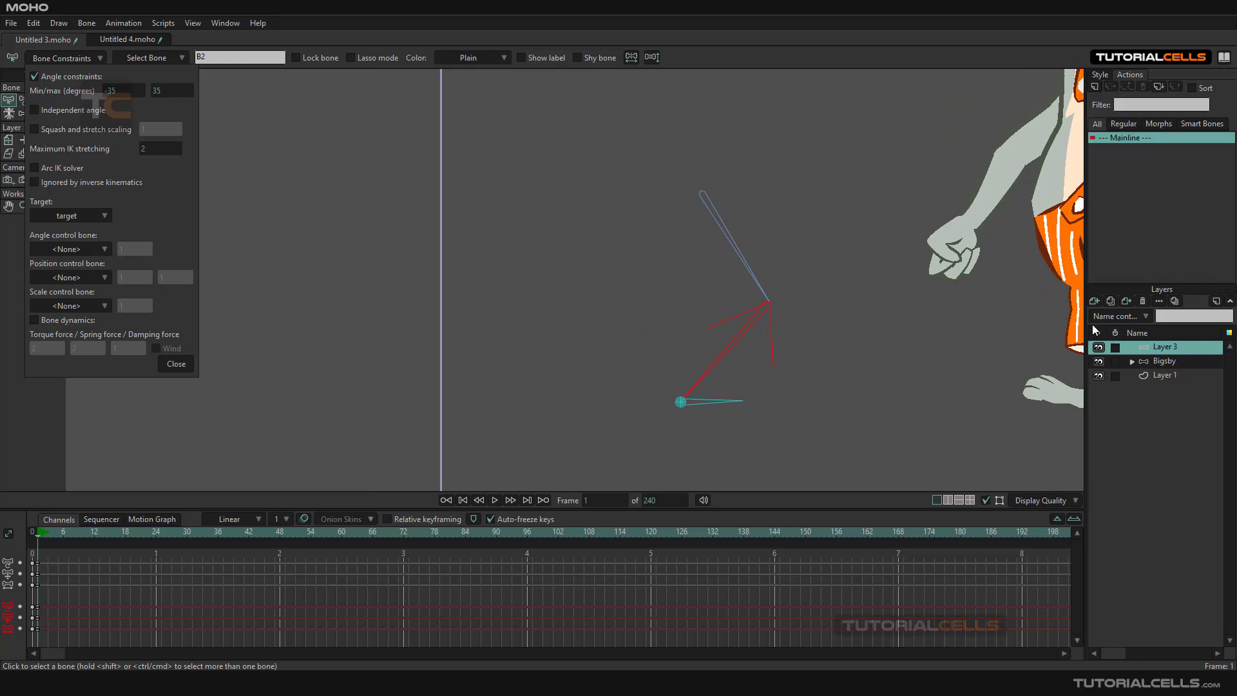
pyautogui.click(1095, 302)
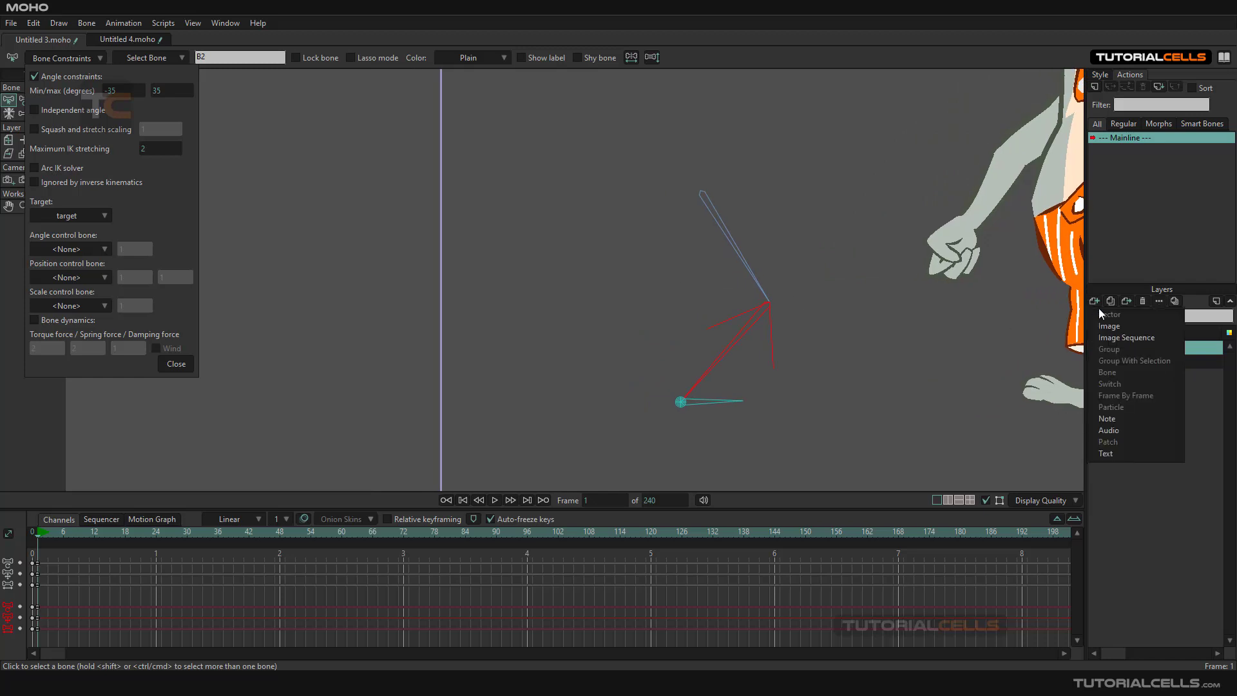
# Return to frame 0 and add a bone layer named Layer 4 above Layer 3
pyautogui.click(1157, 512)
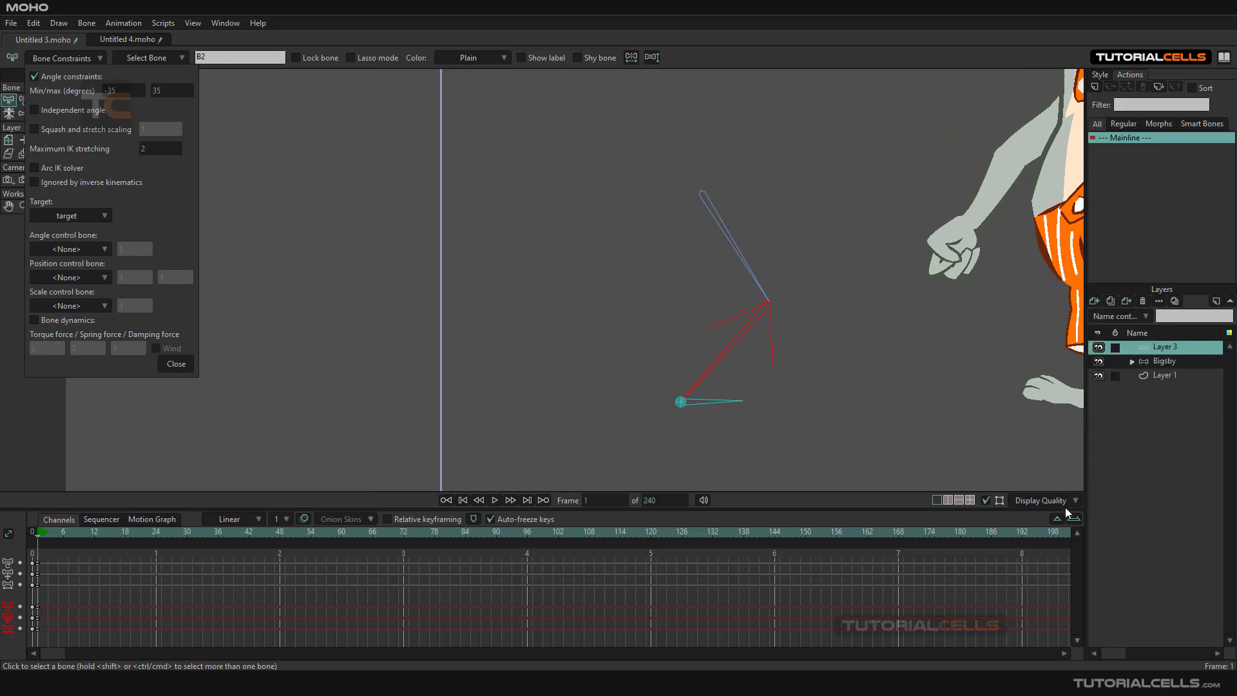
pyautogui.click(33, 536)
pyautogui.moveTo(617, 395)
pyautogui.mouseDown()
pyautogui.moveTo(519, 337)
pyautogui.moveTo(268, 342)
pyautogui.mouseUp()
pyautogui.moveTo(632, 328)
pyautogui.mouseDown()
pyautogui.moveTo(363, 333)
pyautogui.moveTo(445, 338)
pyautogui.mouseUp()
pyautogui.click(1095, 301)
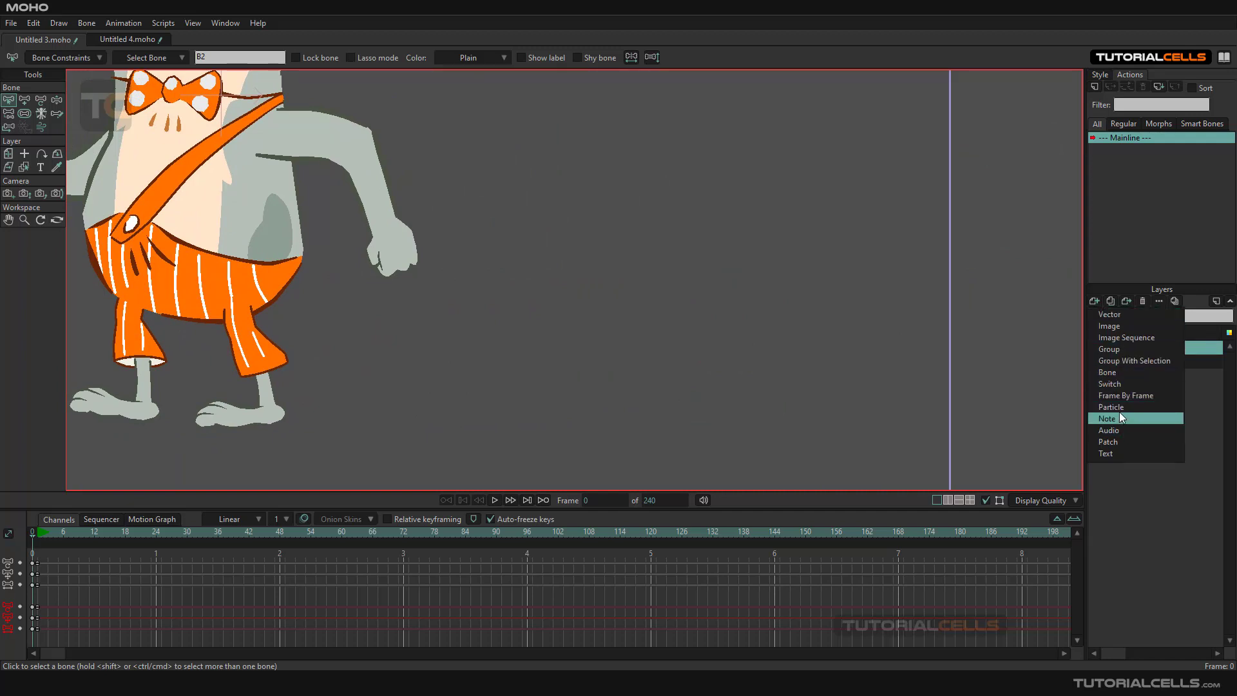
pyautogui.click(1115, 372)
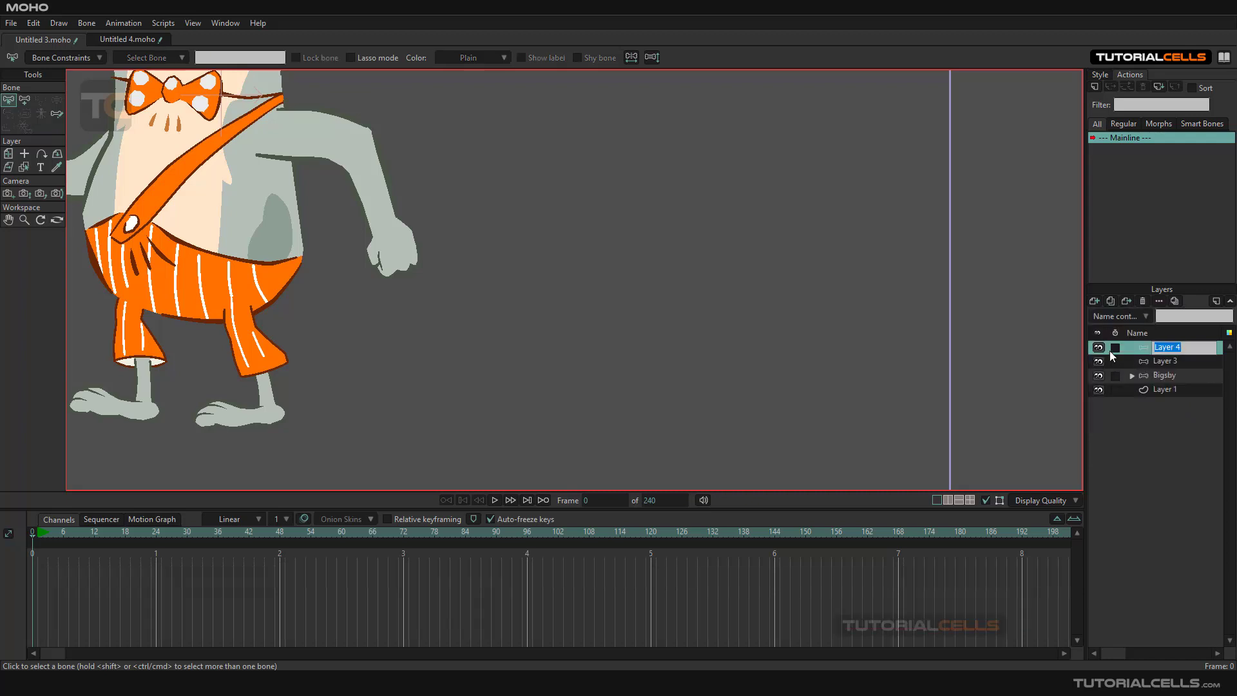
pyautogui.press('Return')
pyautogui.moveTo(770, 263); pyautogui.dragTo(706, 251)
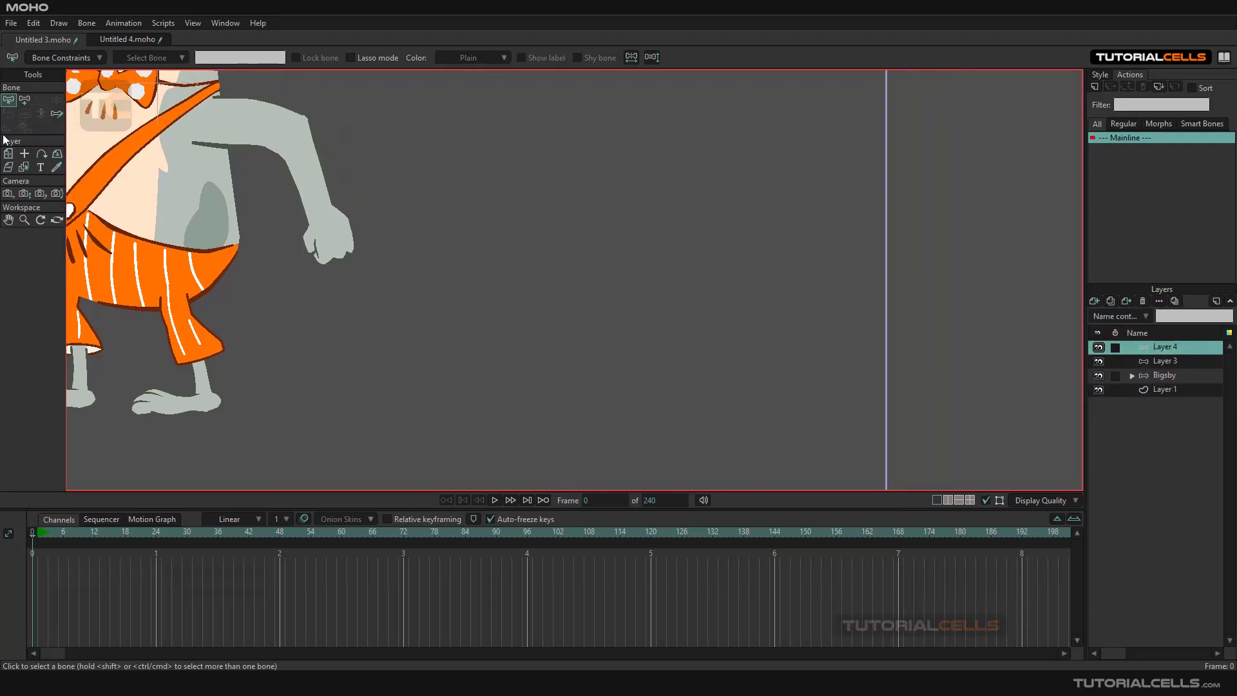
# Sketch a curved bone chain right of the character and bend it into a C-shape
pyautogui.click(56, 114)
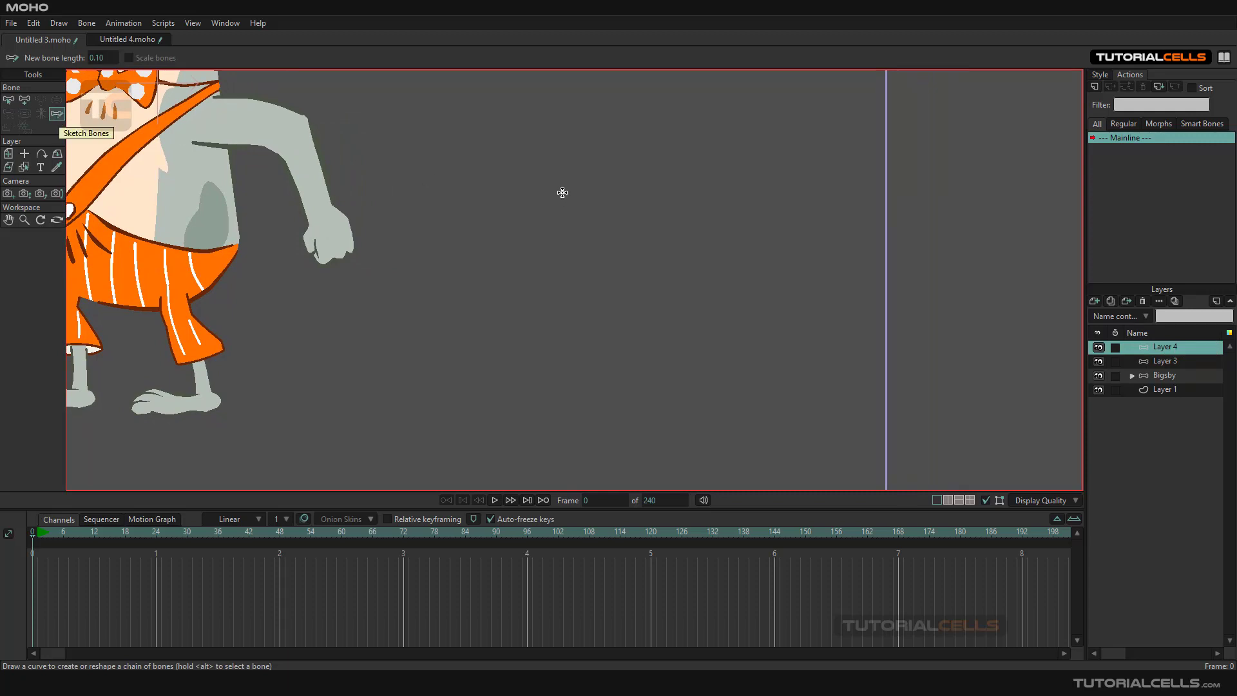
pyautogui.moveTo(575, 138)
pyautogui.mouseDown()
pyautogui.moveTo(703, 242)
pyautogui.moveTo(694, 348)
pyautogui.moveTo(620, 394)
pyautogui.mouseUp()
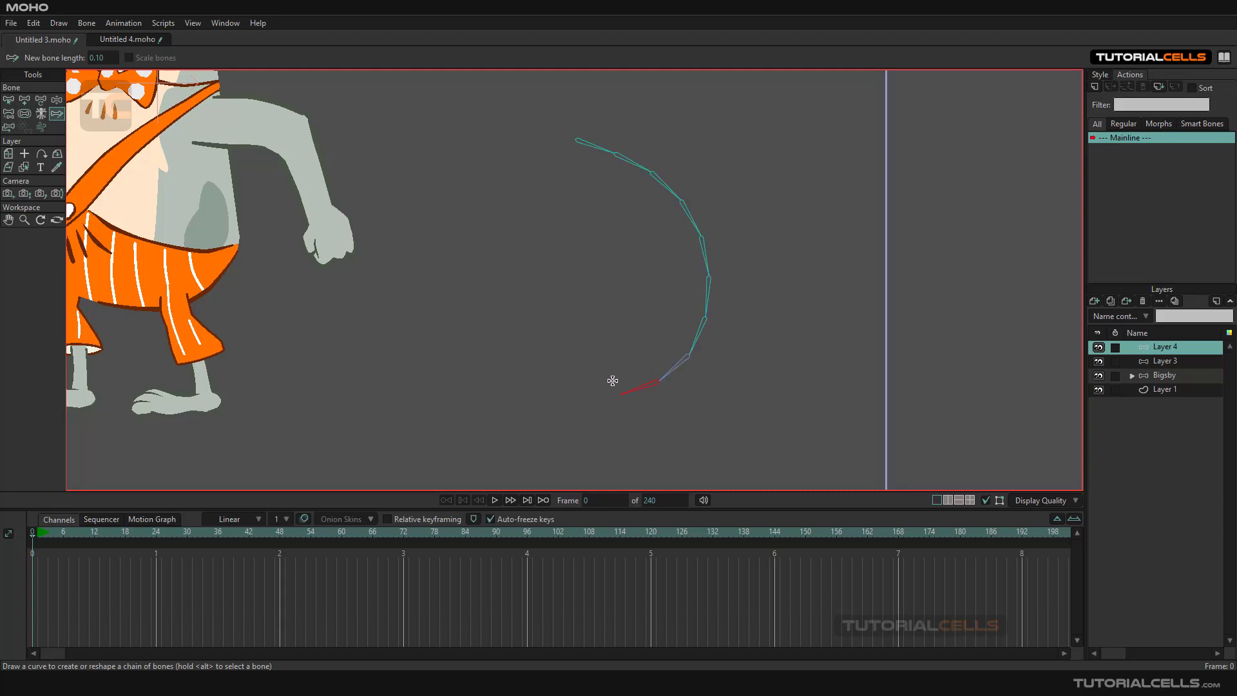
pyautogui.click(57, 100)
pyautogui.moveTo(625, 393); pyautogui.dragTo(670, 276)
pyautogui.moveTo(494, 302); pyautogui.dragTo(451, 245)
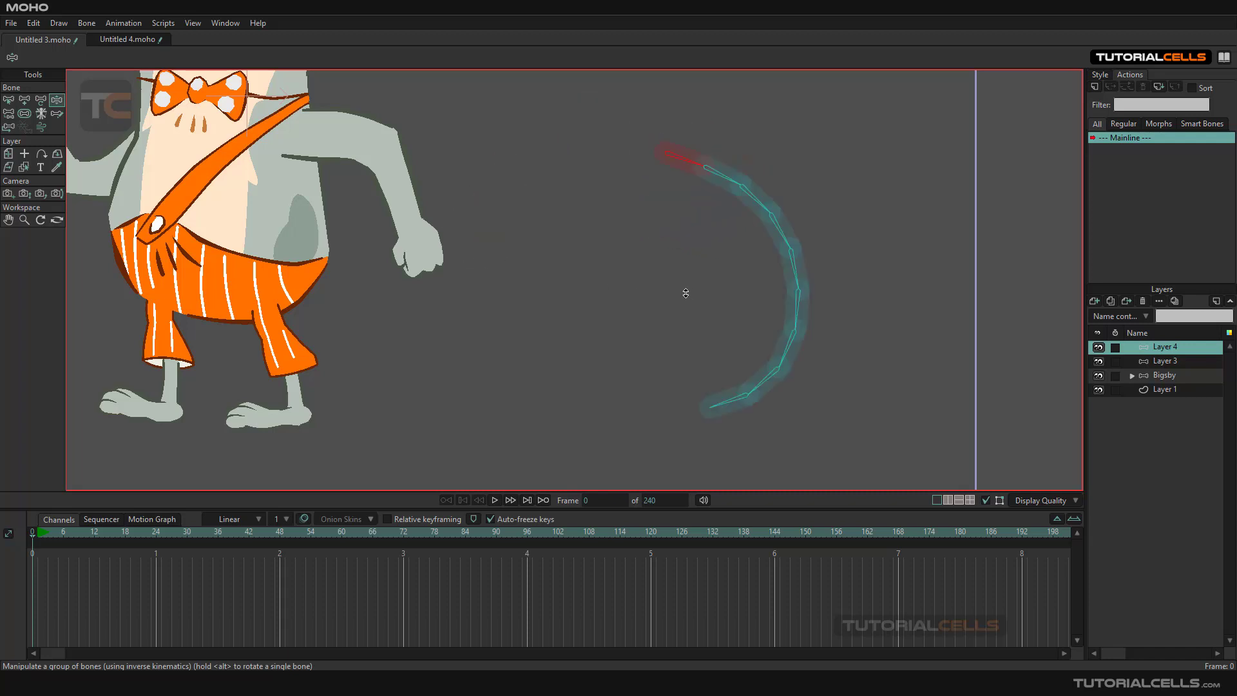
# Marquee-select every bone in the chain to set its bone strength to 0
pyautogui.moveTo(686, 293); pyautogui.dragTo(601, 287)
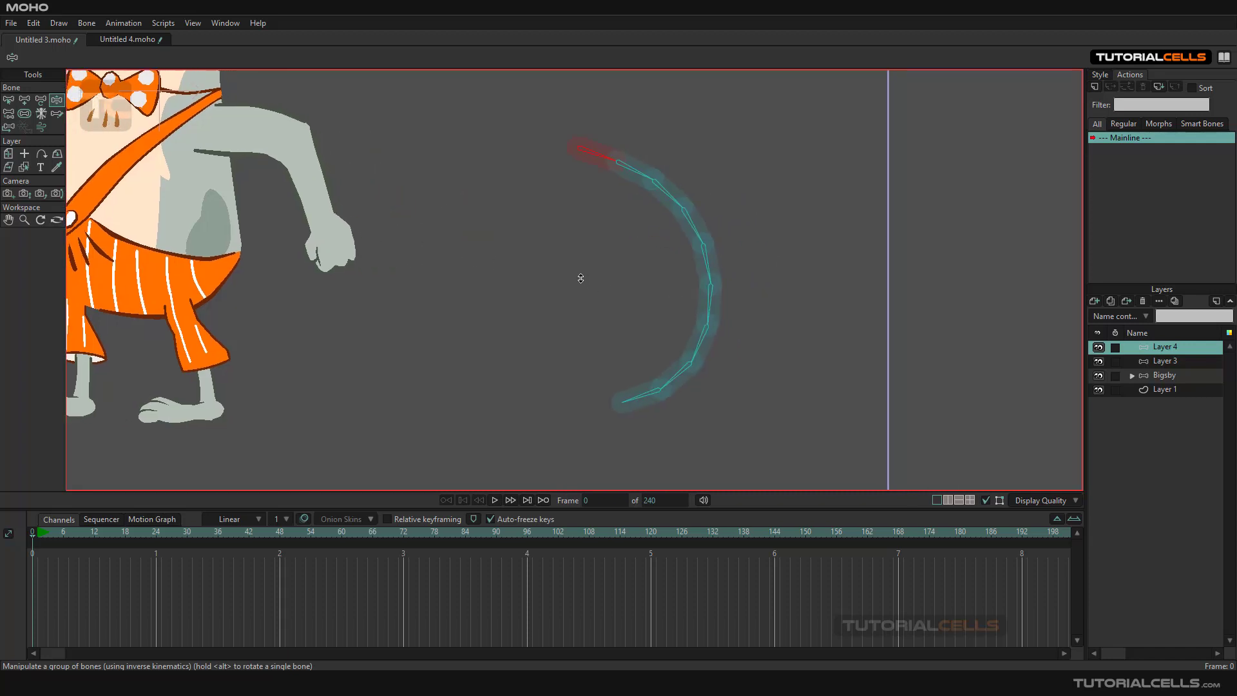
pyautogui.click(8, 100)
pyautogui.moveTo(445, 125); pyautogui.dragTo(738, 401)
pyautogui.click(26, 114)
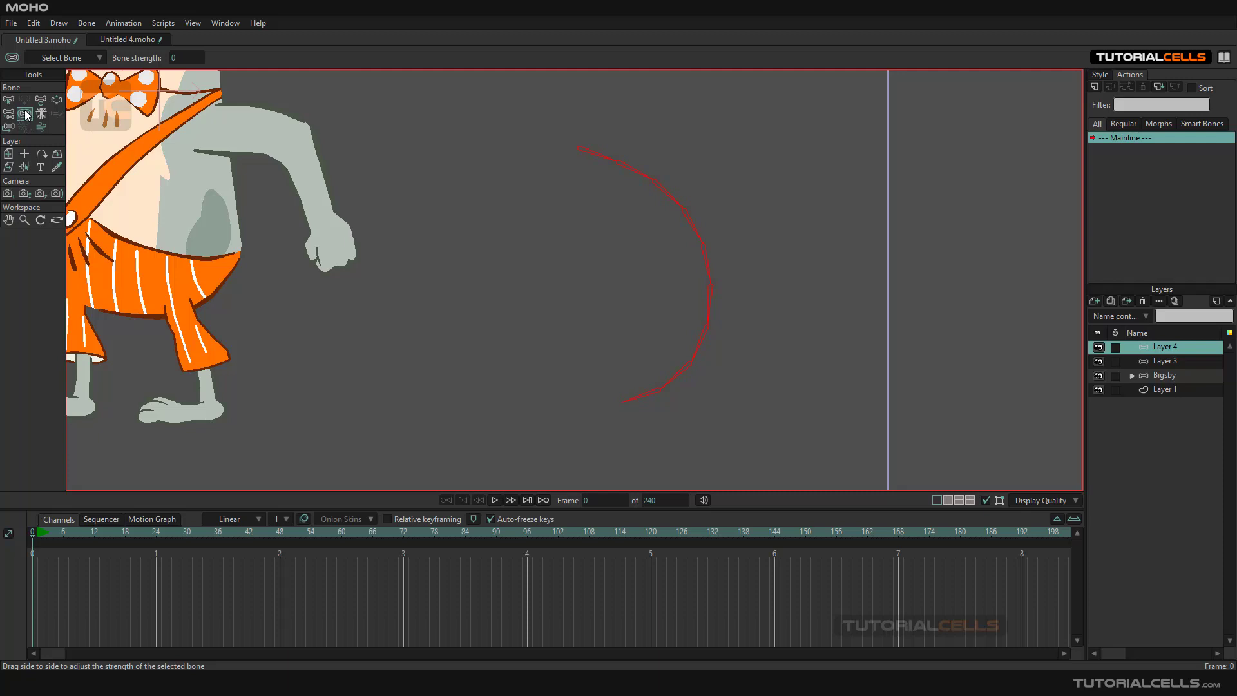
# Bend the chain by its end bone, undo back to the arc, then select all its bones
pyautogui.click(57, 100)
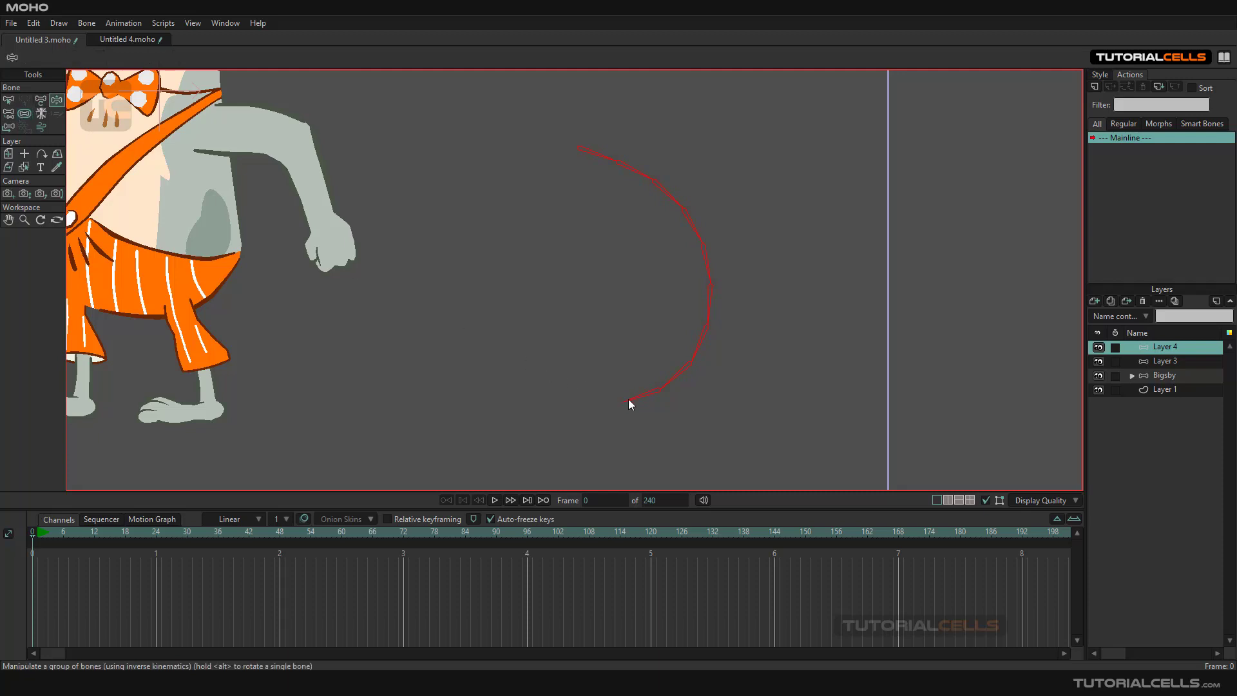
pyautogui.moveTo(628, 400); pyautogui.dragTo(475, 398)
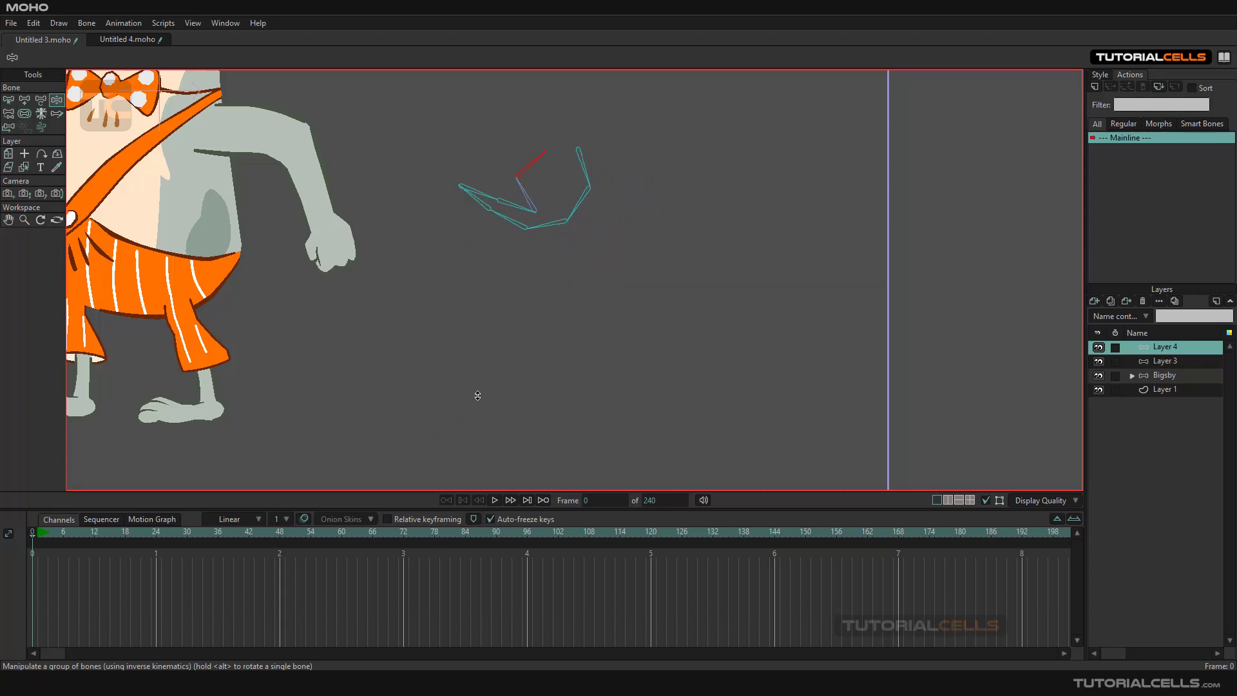
pyautogui.hotkey('ctrl', 'z')
pyautogui.hotkey('ctrl', 'z')
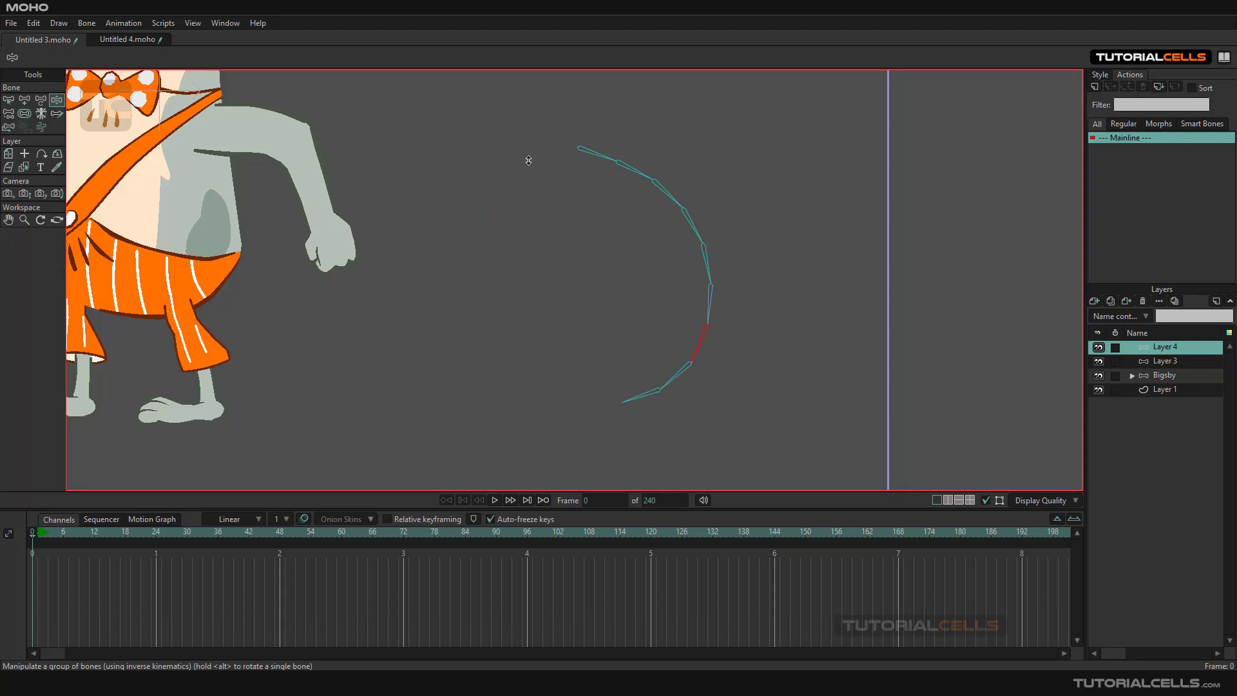
pyautogui.press('b')
pyautogui.moveTo(491, 123); pyautogui.dragTo(751, 450)
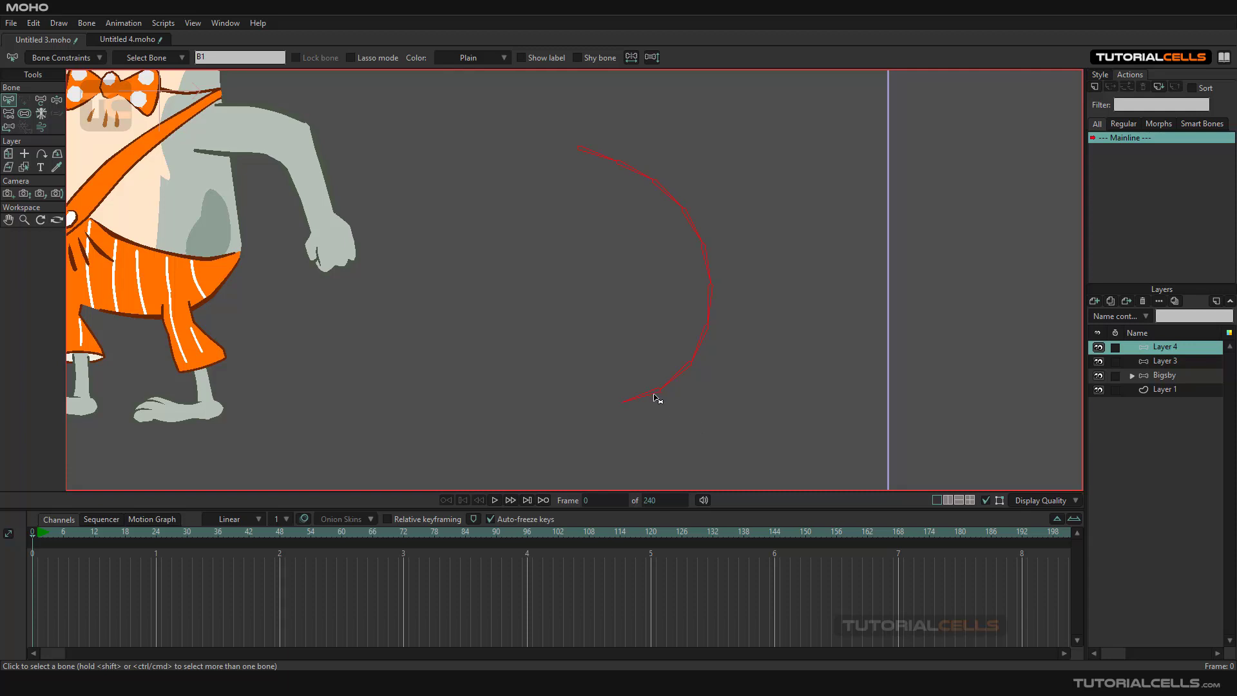
# Enable Arc IK solver on all chain bones, then select end bone B9 for posing
pyautogui.click(100, 59)
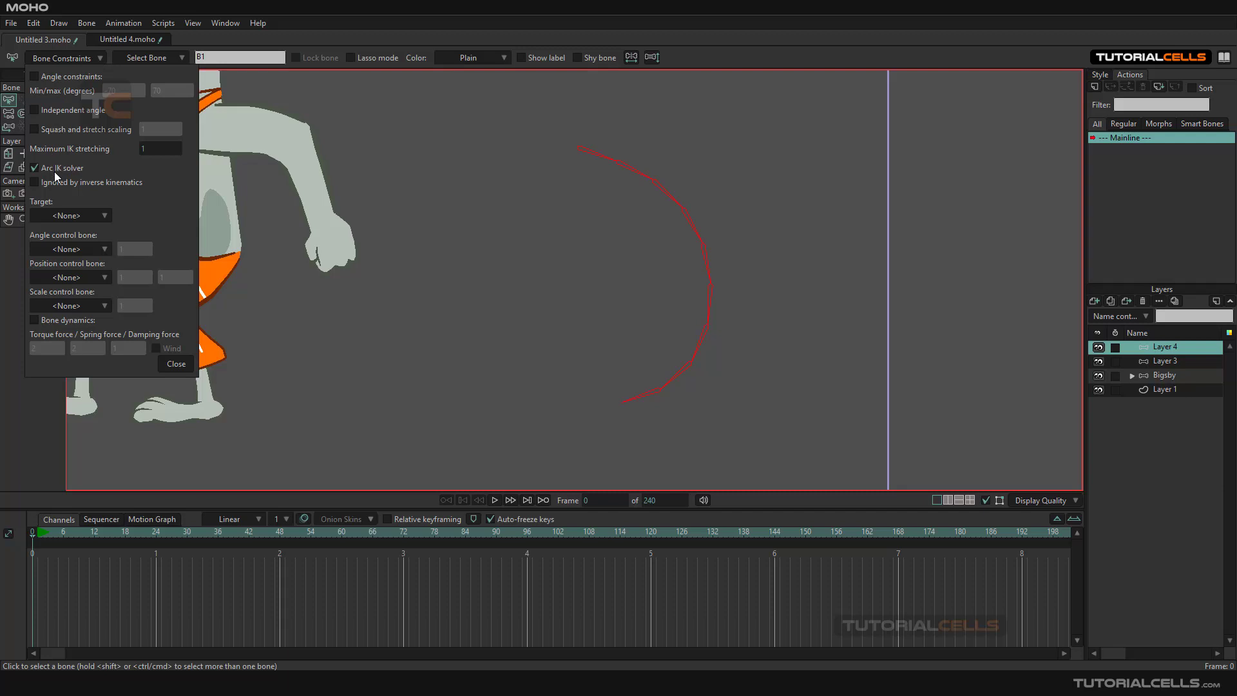
pyautogui.click(165, 363)
pyautogui.click(633, 406)
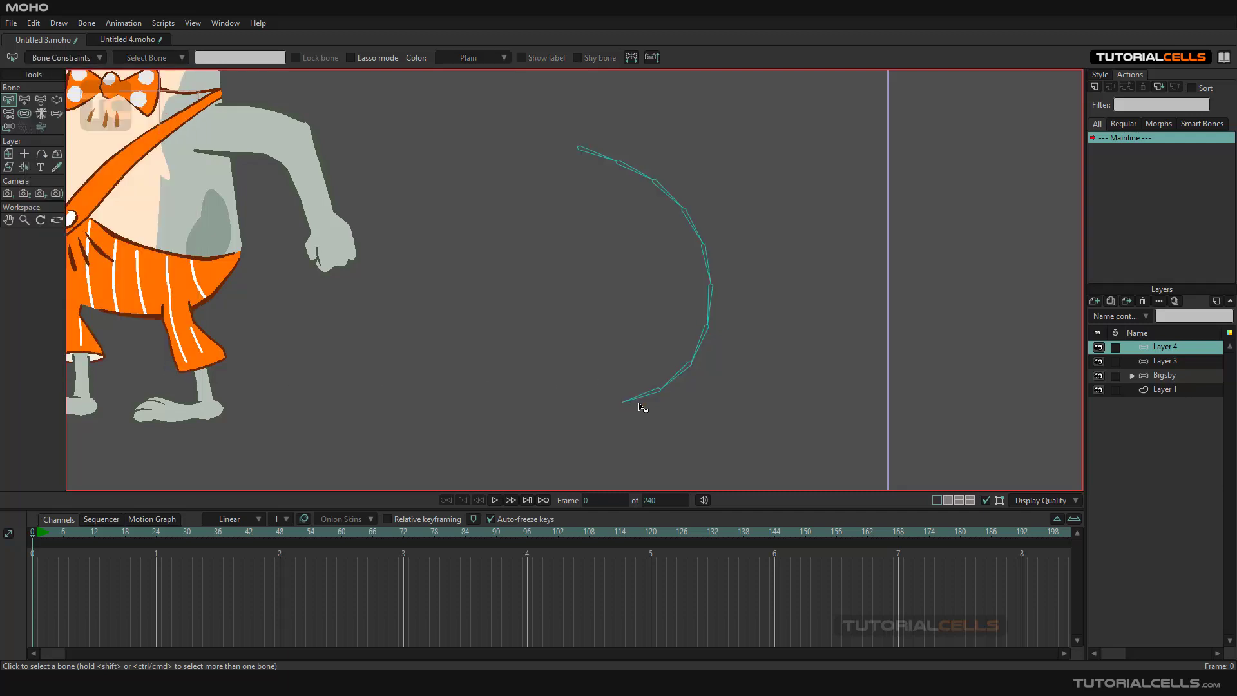
pyautogui.click(643, 402)
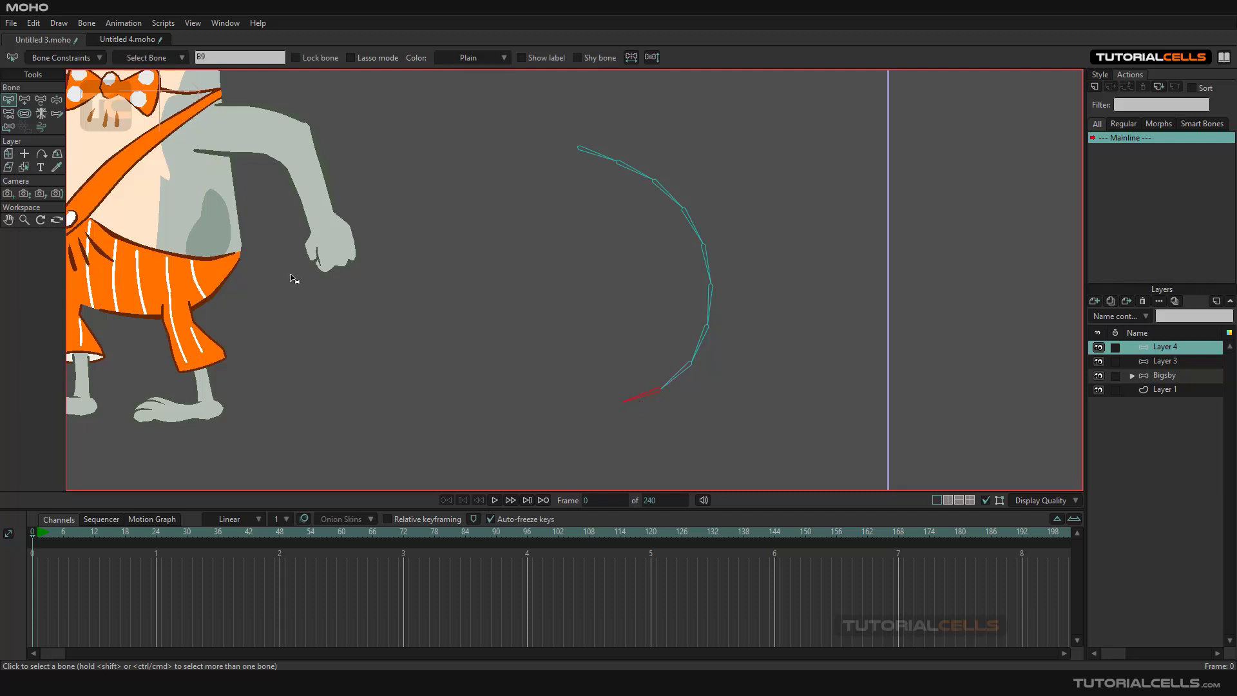
pyautogui.click(56, 100)
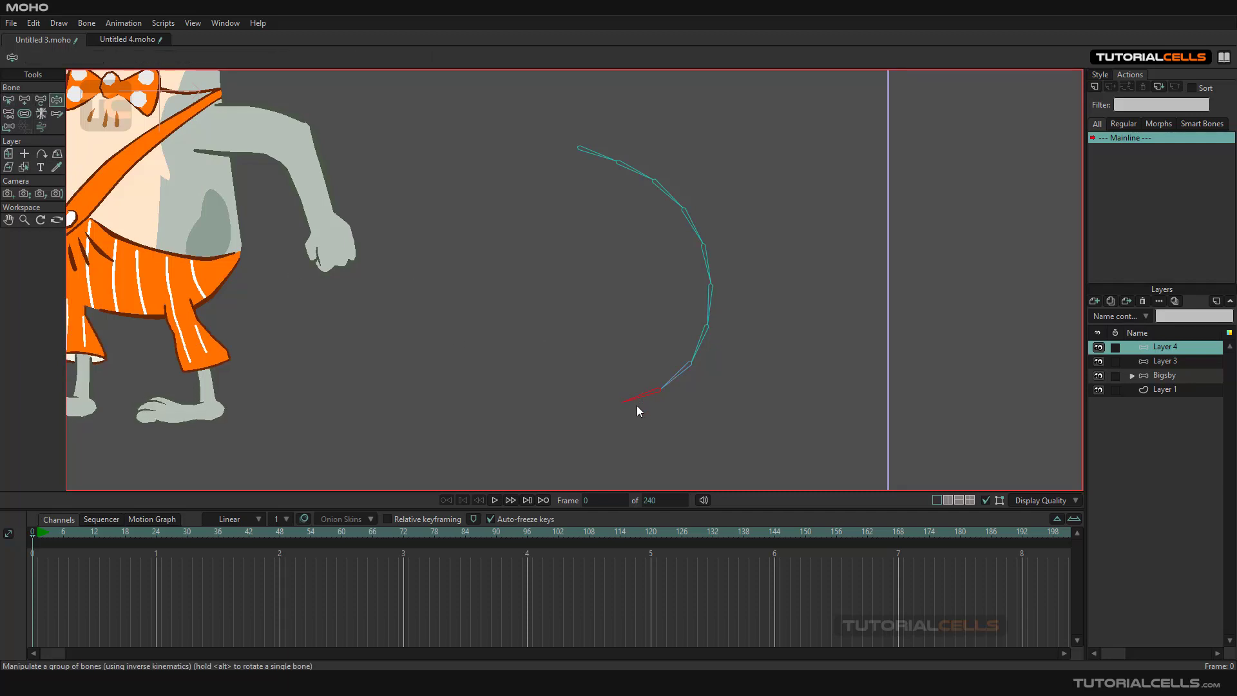
pyautogui.moveTo(636, 405); pyautogui.dragTo(556, 212)
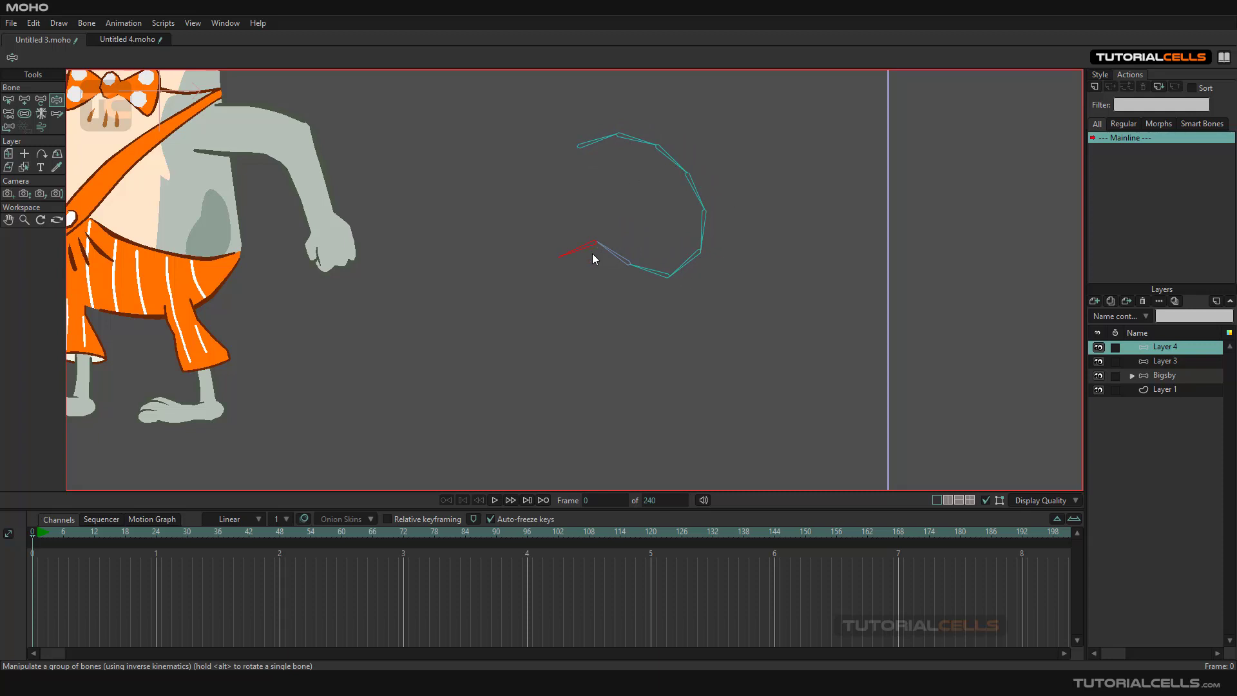
pyautogui.moveTo(592, 259); pyautogui.dragTo(559, 353)
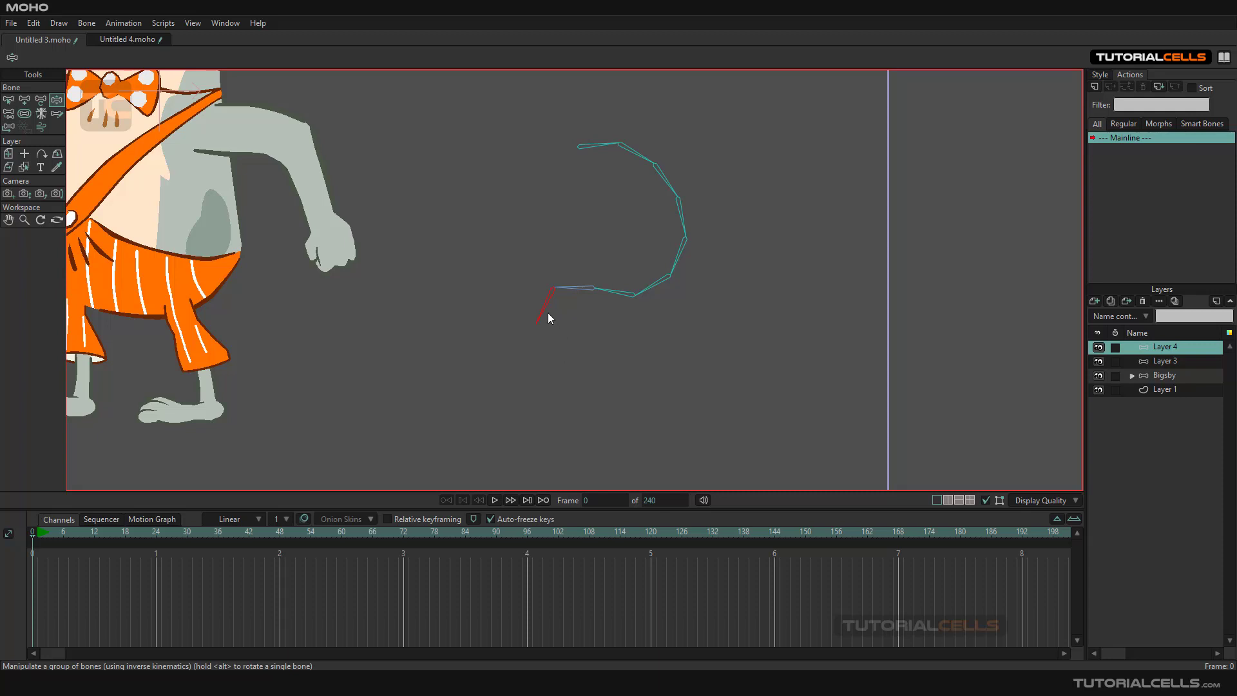
pyautogui.moveTo(548, 316); pyautogui.dragTo(558, 345)
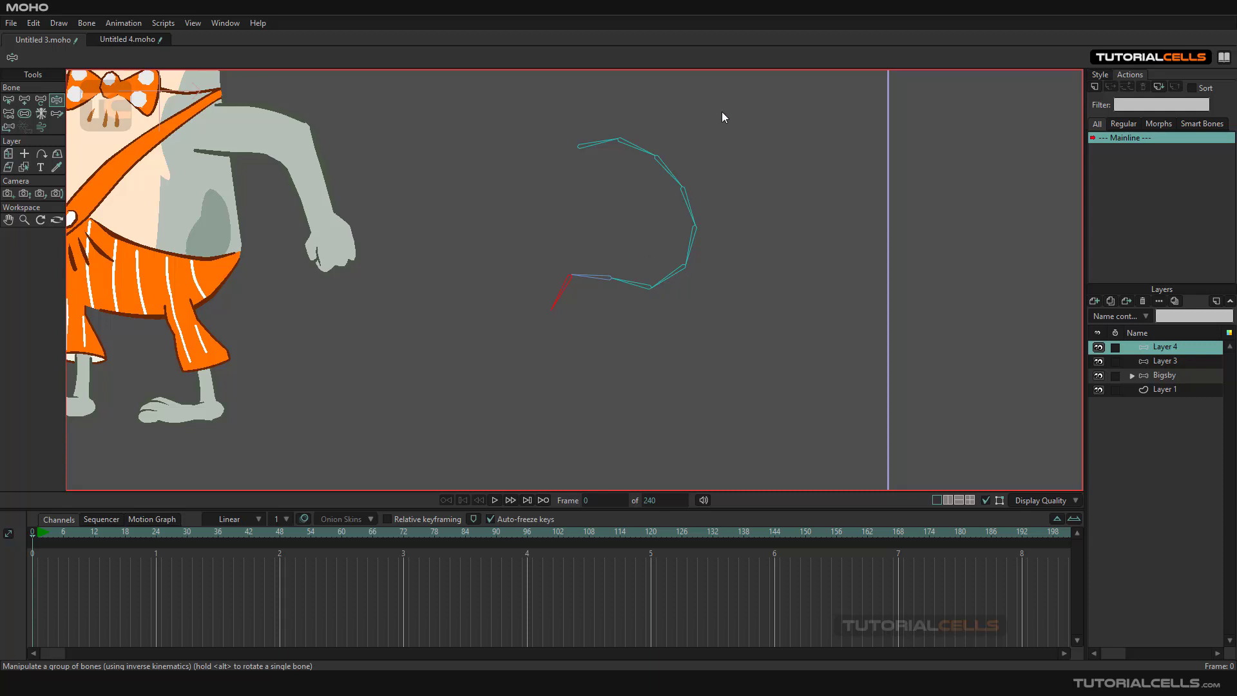
pyautogui.moveTo(722, 111); pyautogui.dragTo(619, 251)
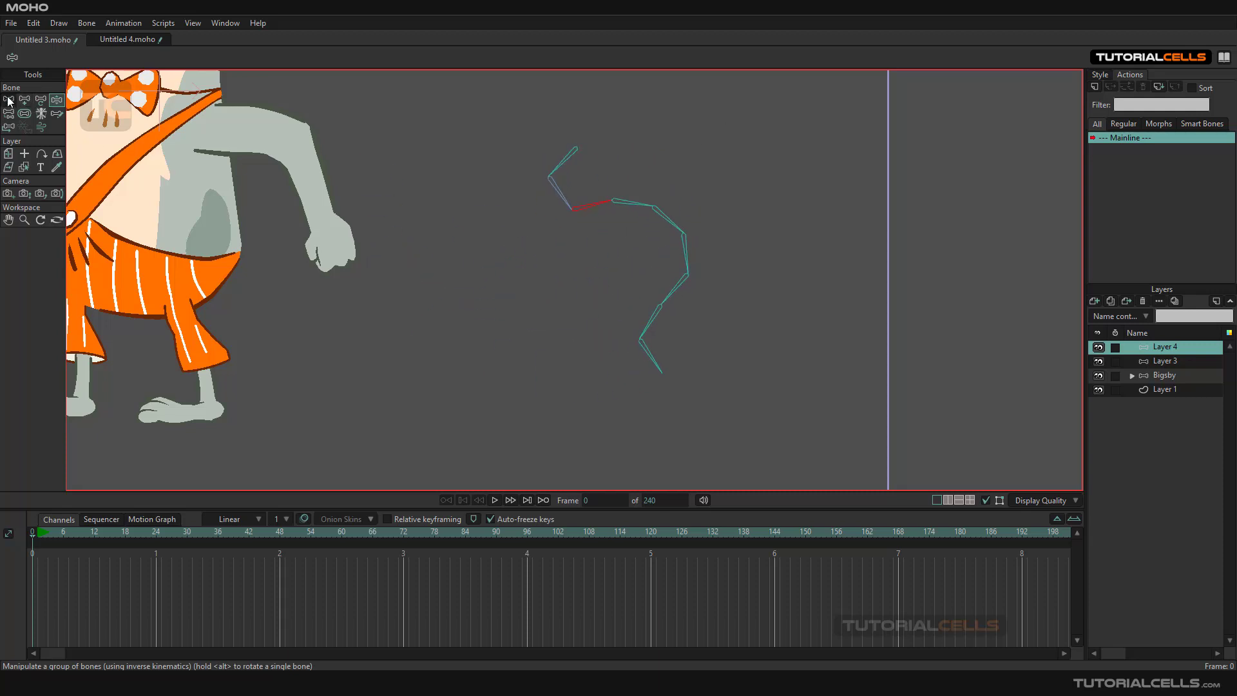
pyautogui.moveTo(627, 206); pyautogui.dragTo(638, 232)
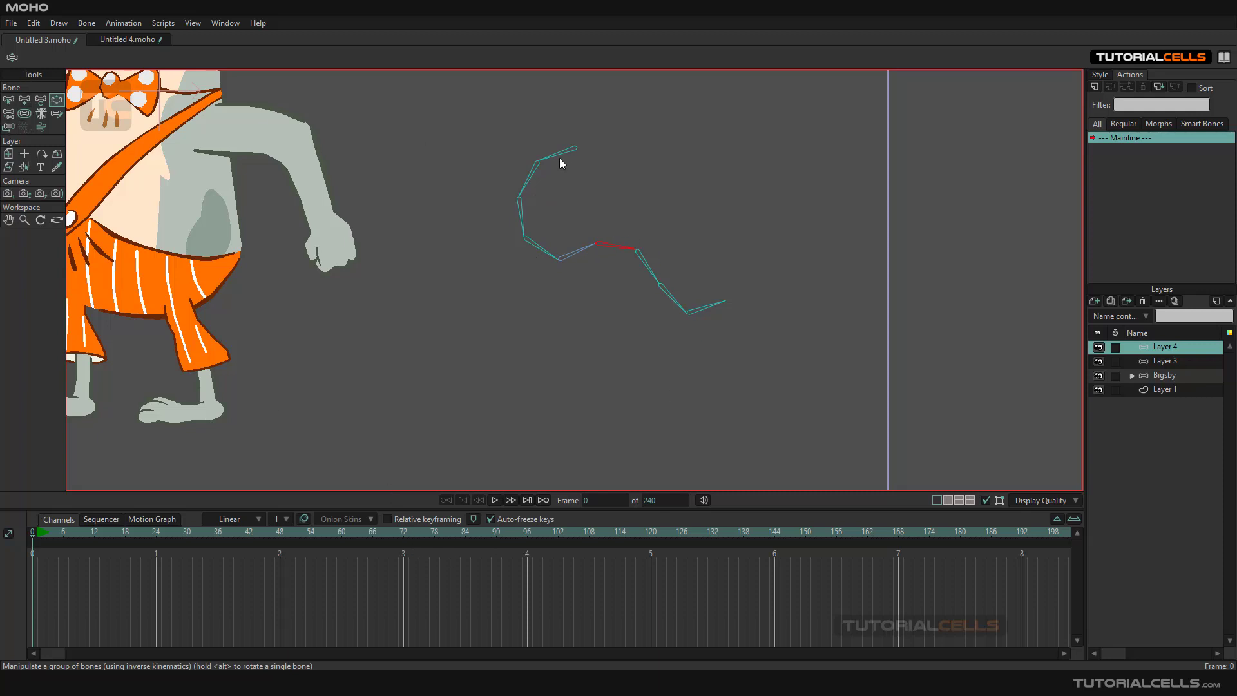
pyautogui.click(11, 101)
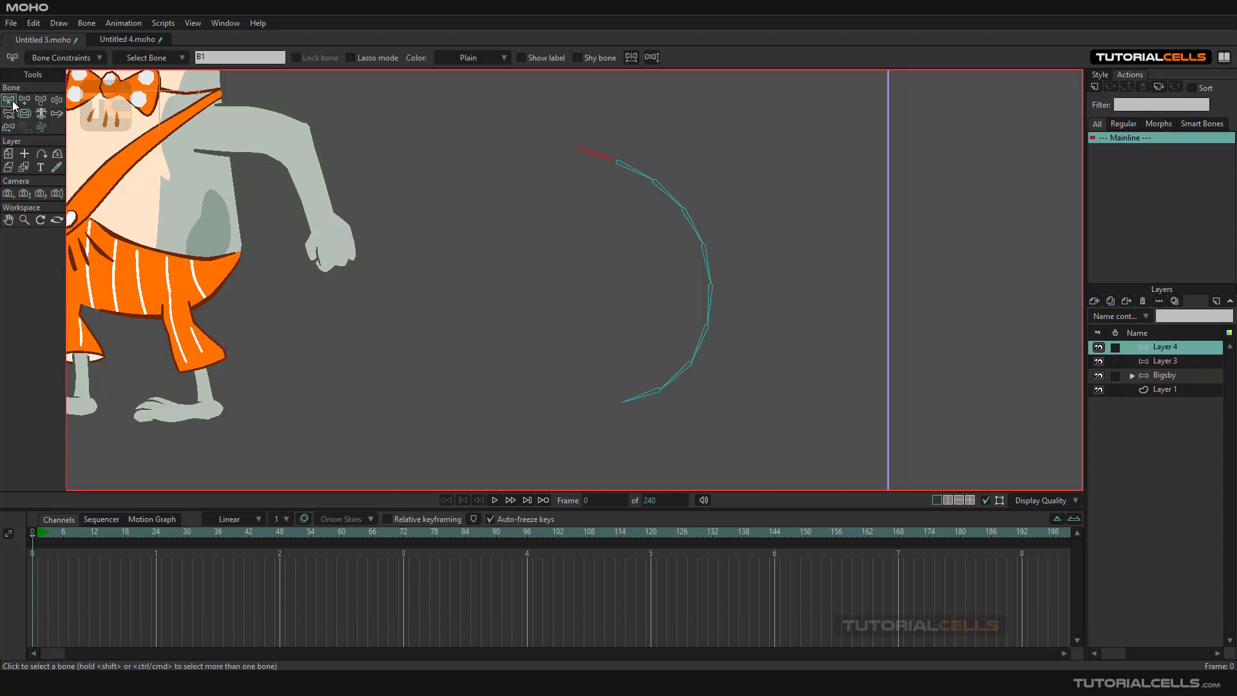
pyautogui.click(58, 58)
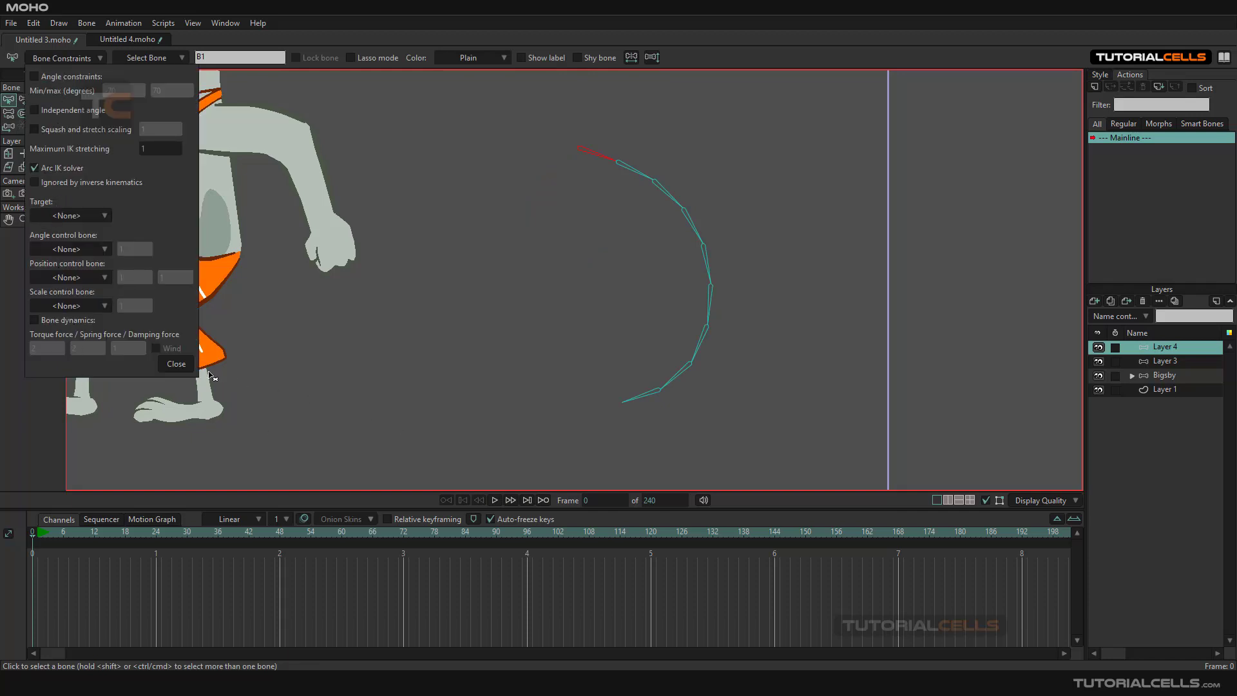
pyautogui.click(174, 364)
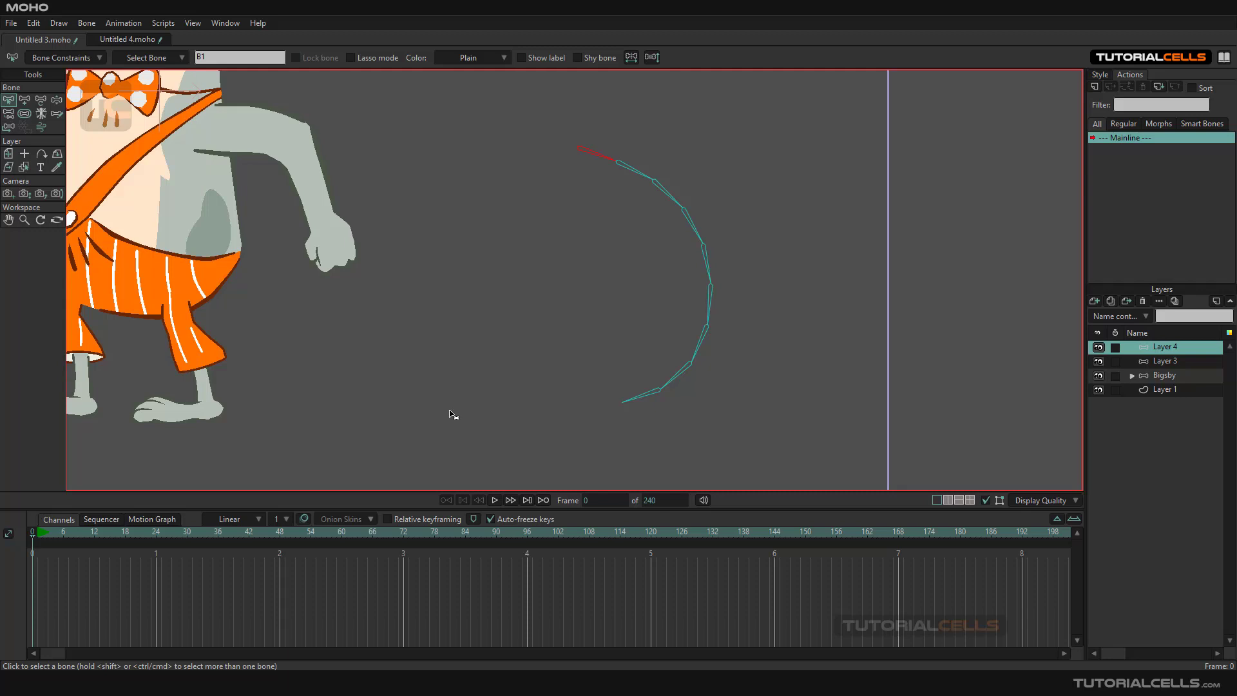